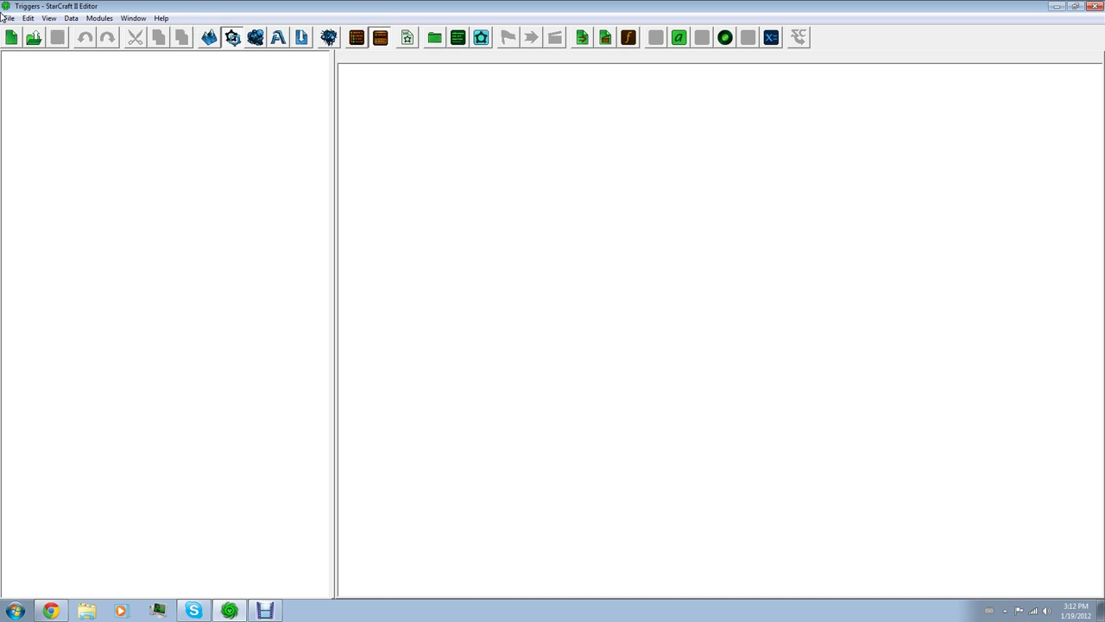
Check the editor's version information in the About dialog and close it.
left_click(160, 18)
left_click(189, 30)
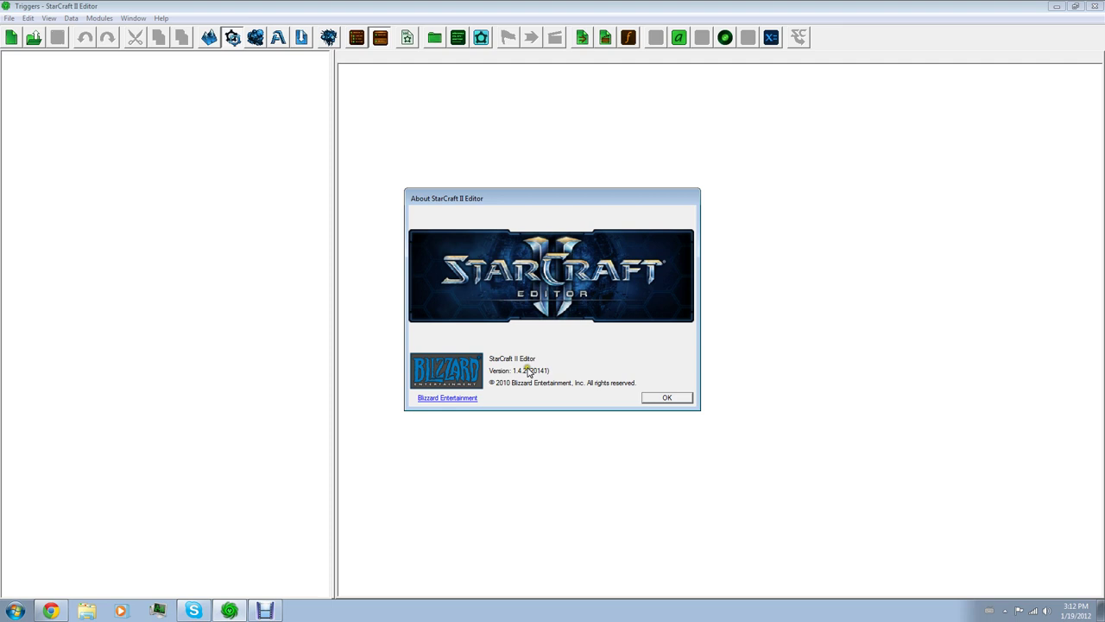
left_click(656, 400)
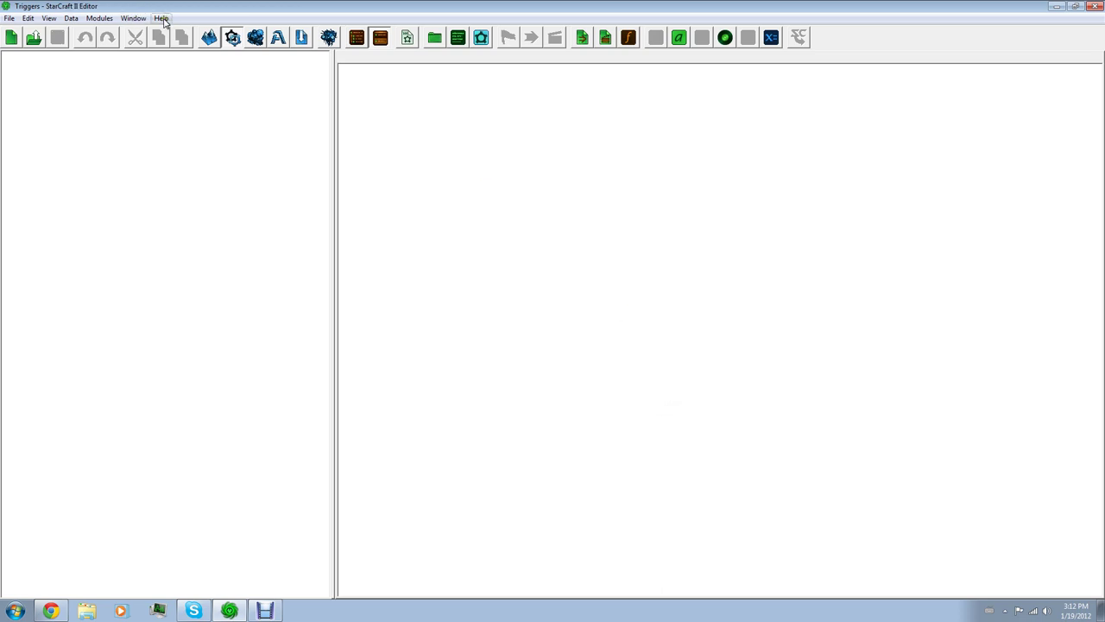
left_click(100, 19)
mouse_move(133, 18)
left_click(197, 5)
left_click(8, 19)
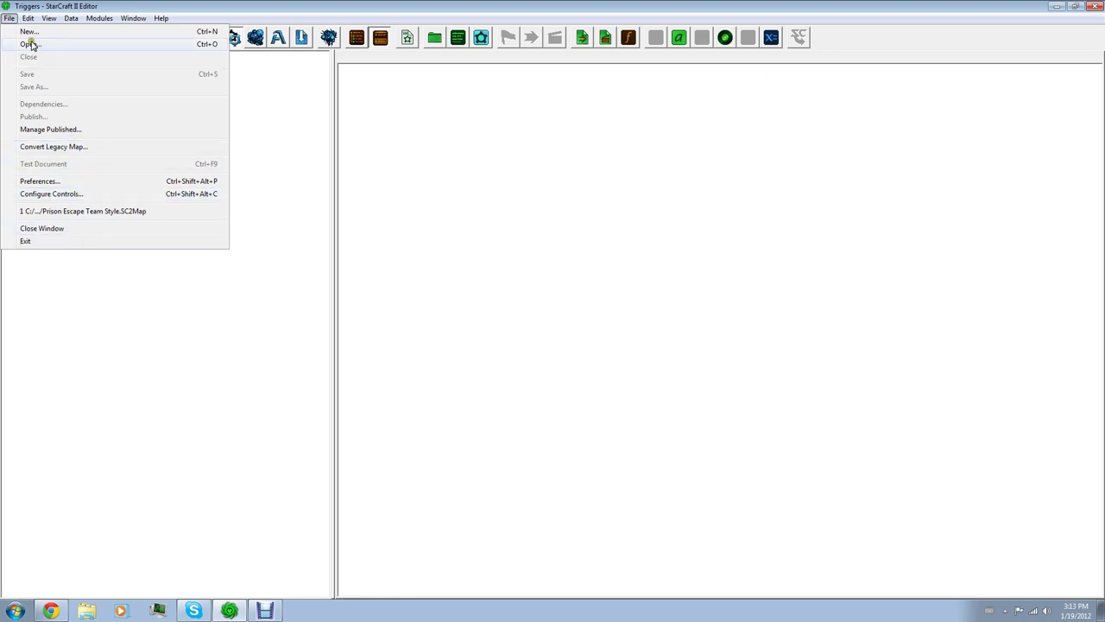
mouse_move(30, 22)
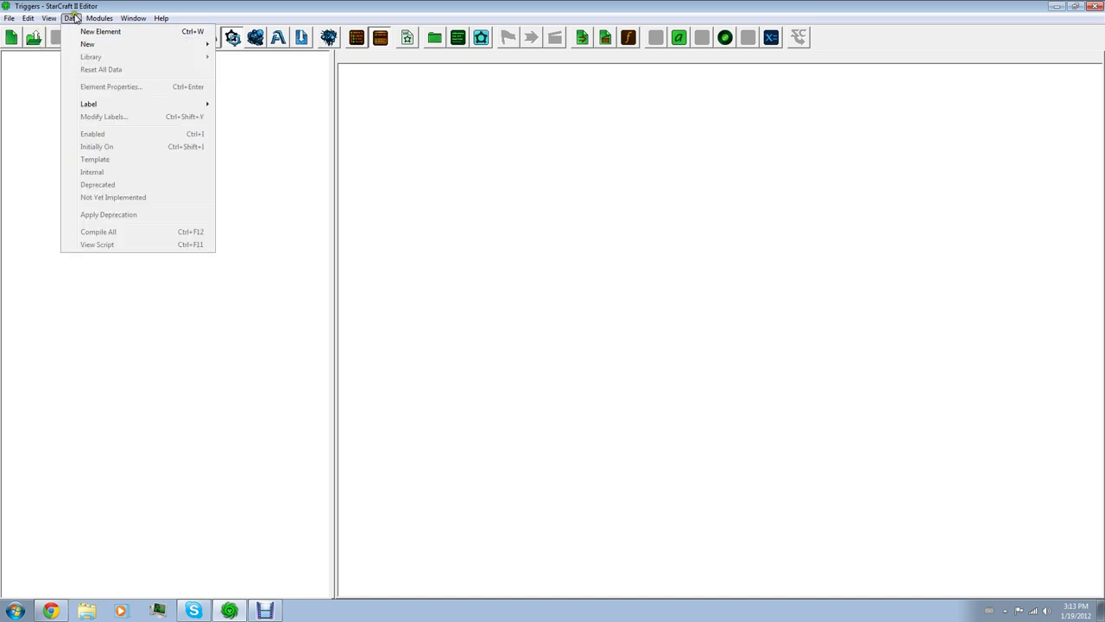
mouse_move(85, 43)
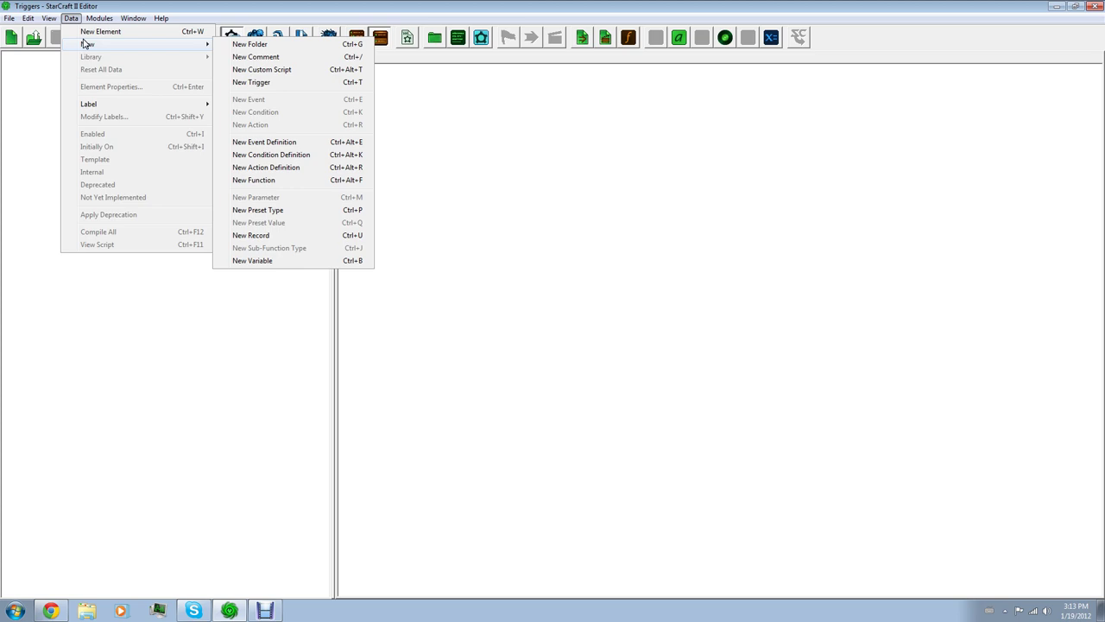
mouse_move(151, 107)
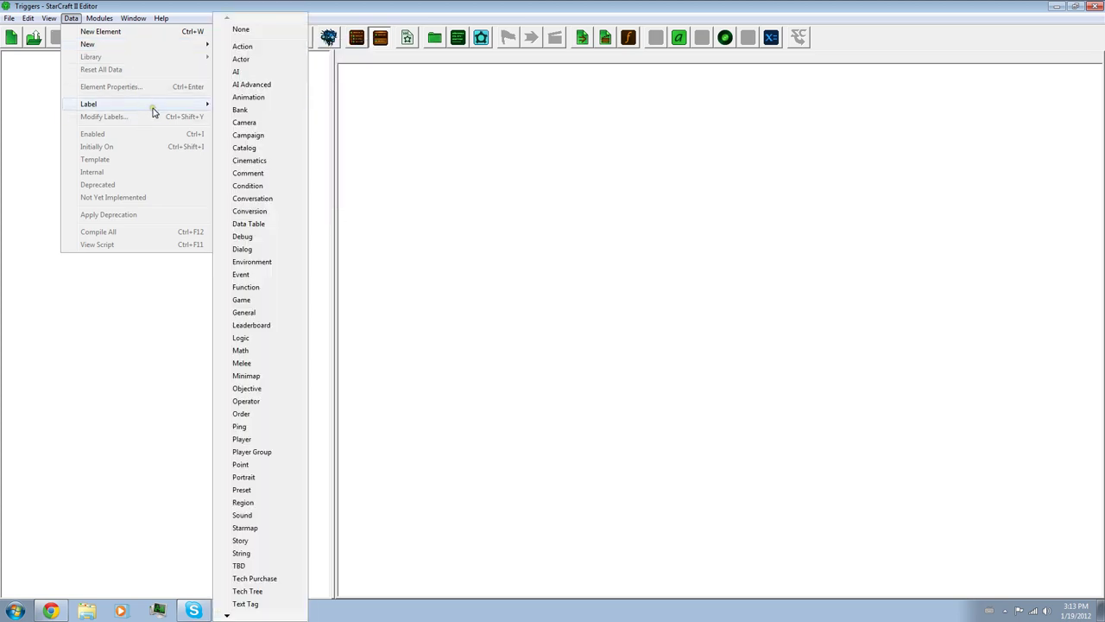
mouse_move(129, 42)
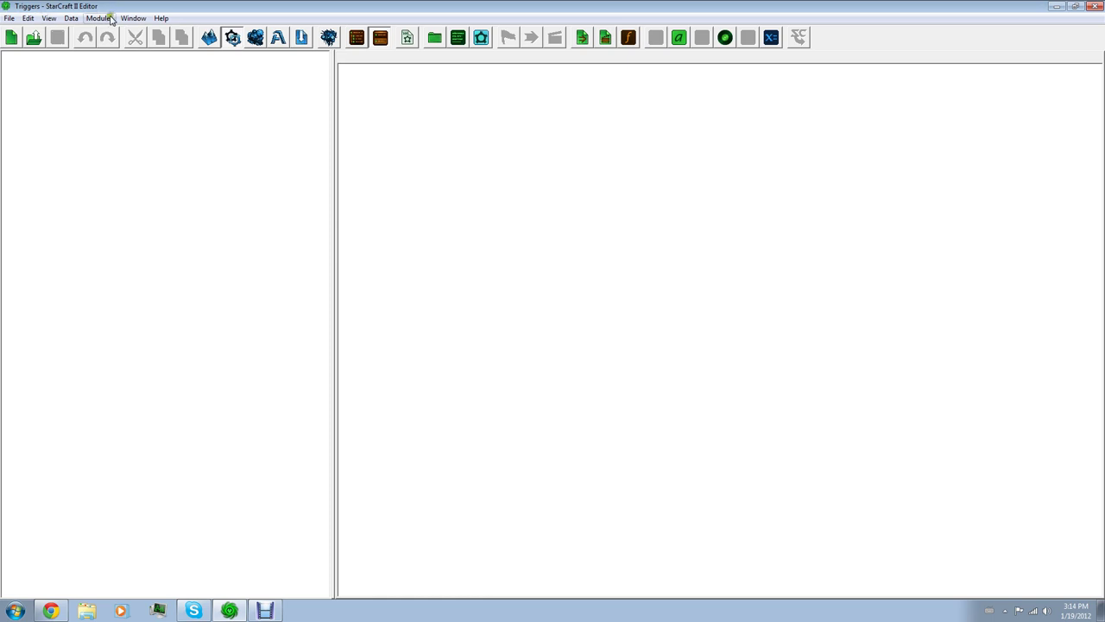
left_click(73, 19)
mouse_move(118, 43)
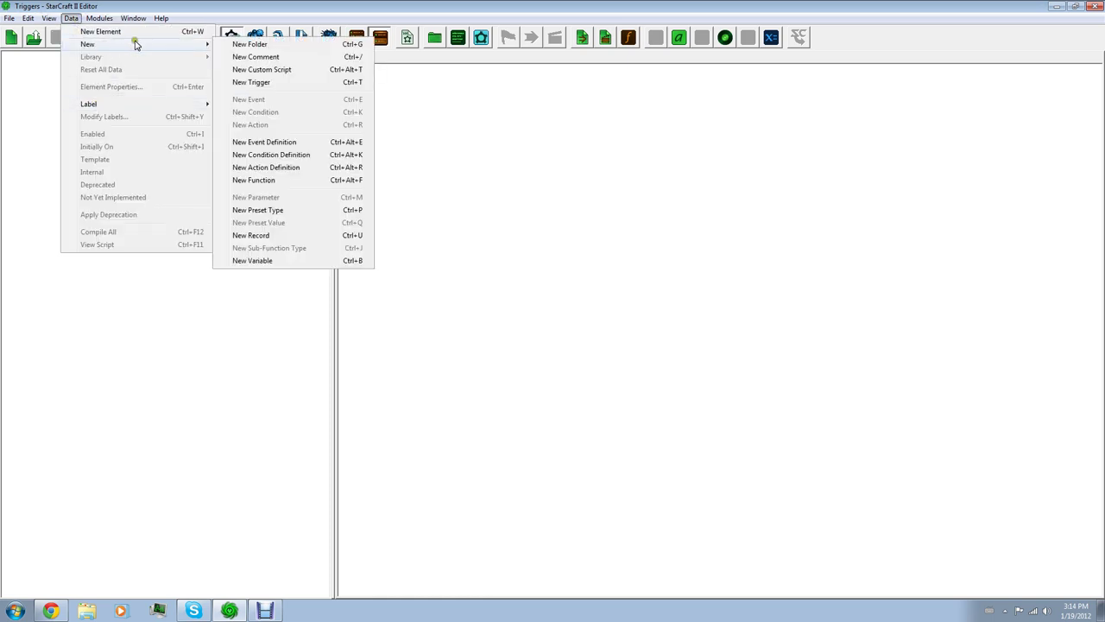
left_click(136, 44)
mouse_move(129, 44)
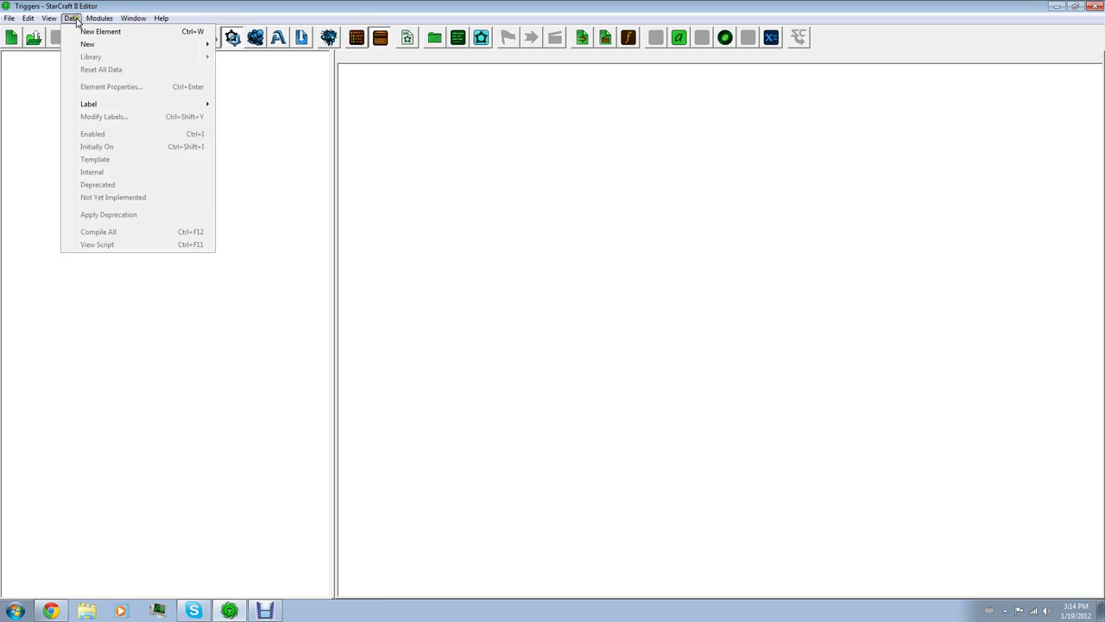
mouse_move(96, 22)
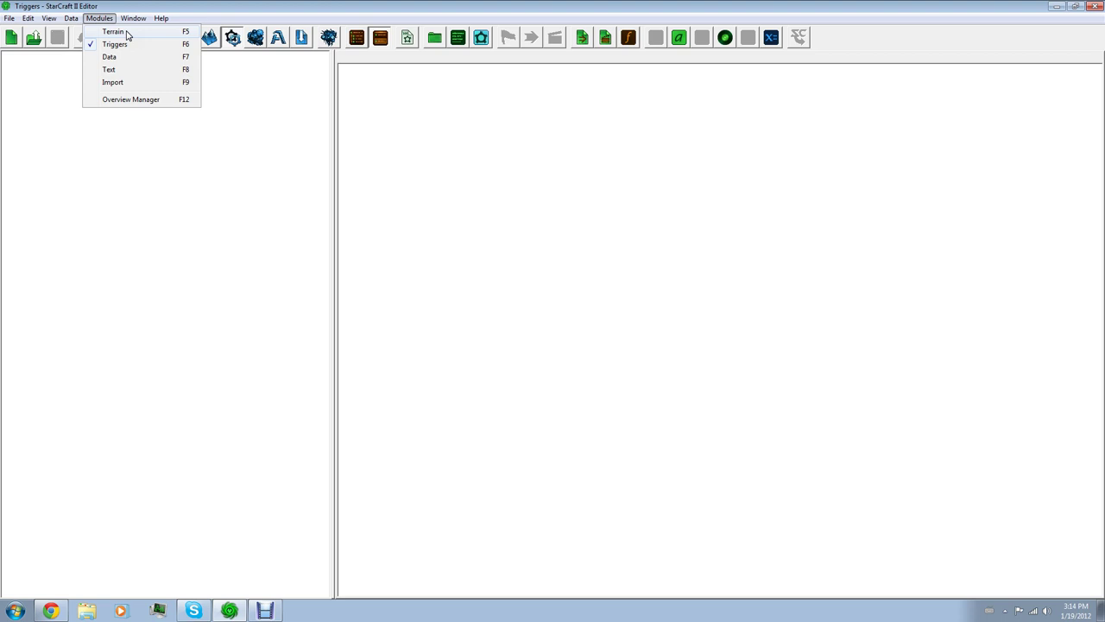
mouse_move(130, 18)
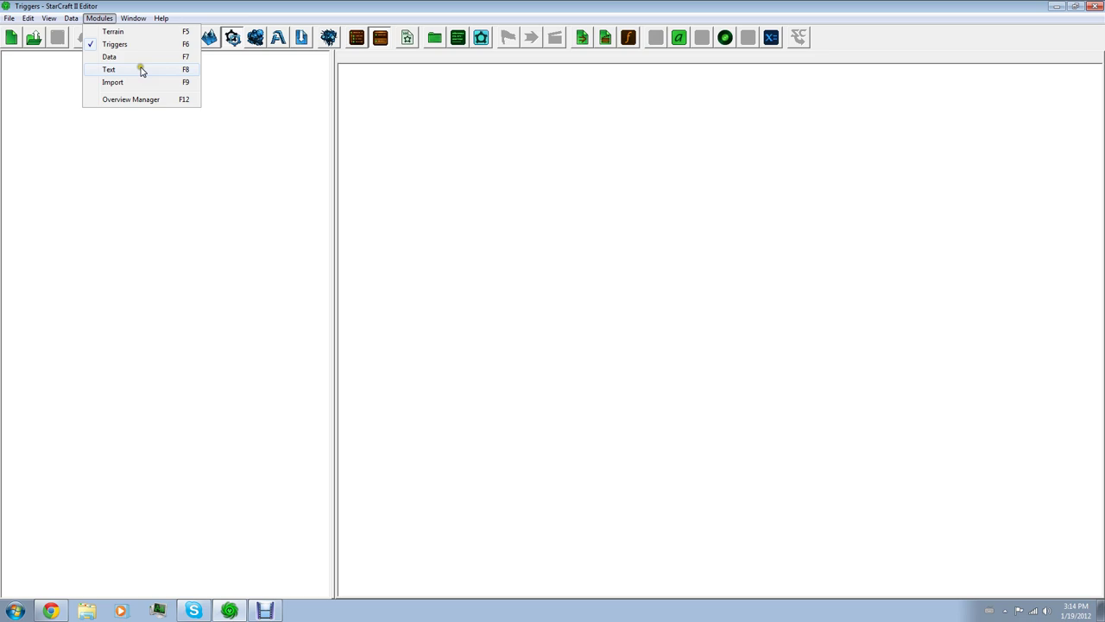
left_click(125, 72)
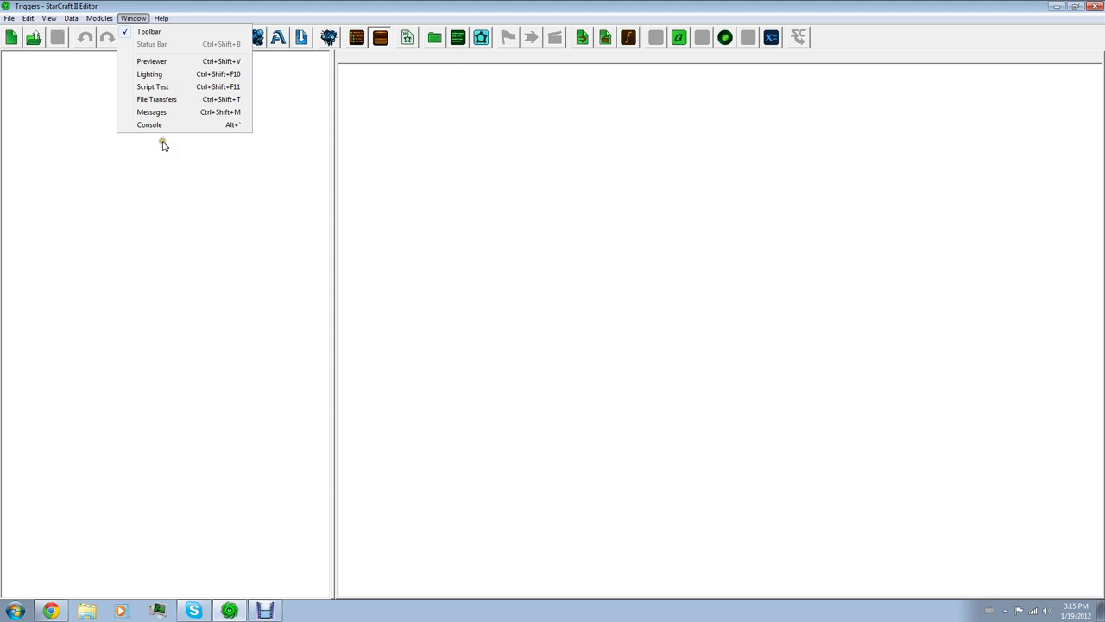
View the editor's Console window in the middle of the screen and close it.
left_click(165, 124)
left_click_drag(1018, 448, 655, 328)
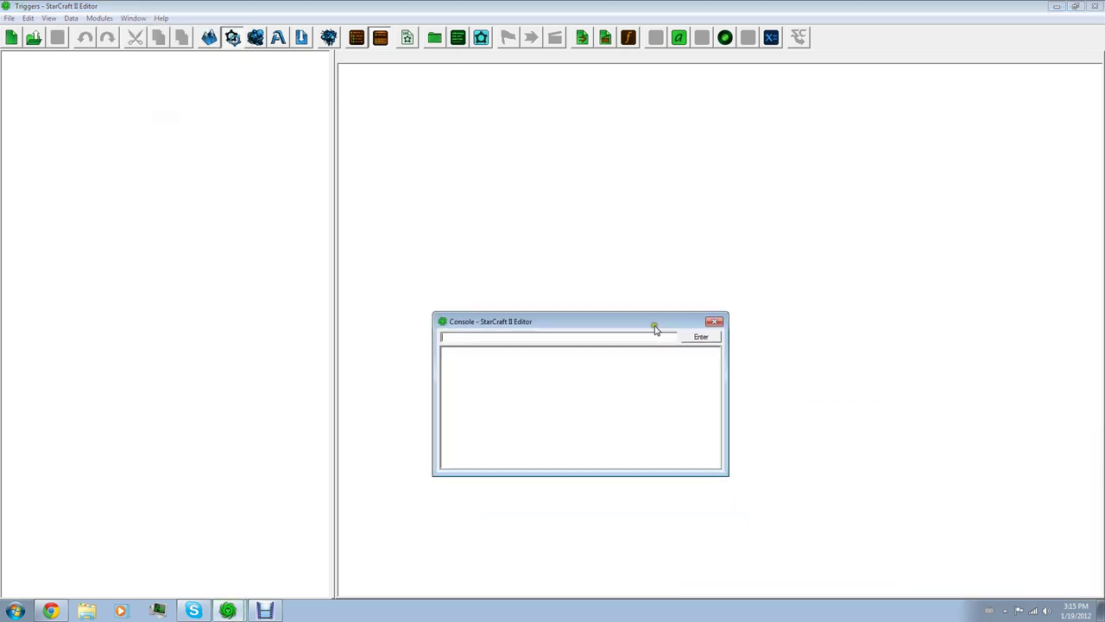
left_click(714, 321)
Read the full texts of the warnings in the Messages window and close it.
left_click(133, 18)
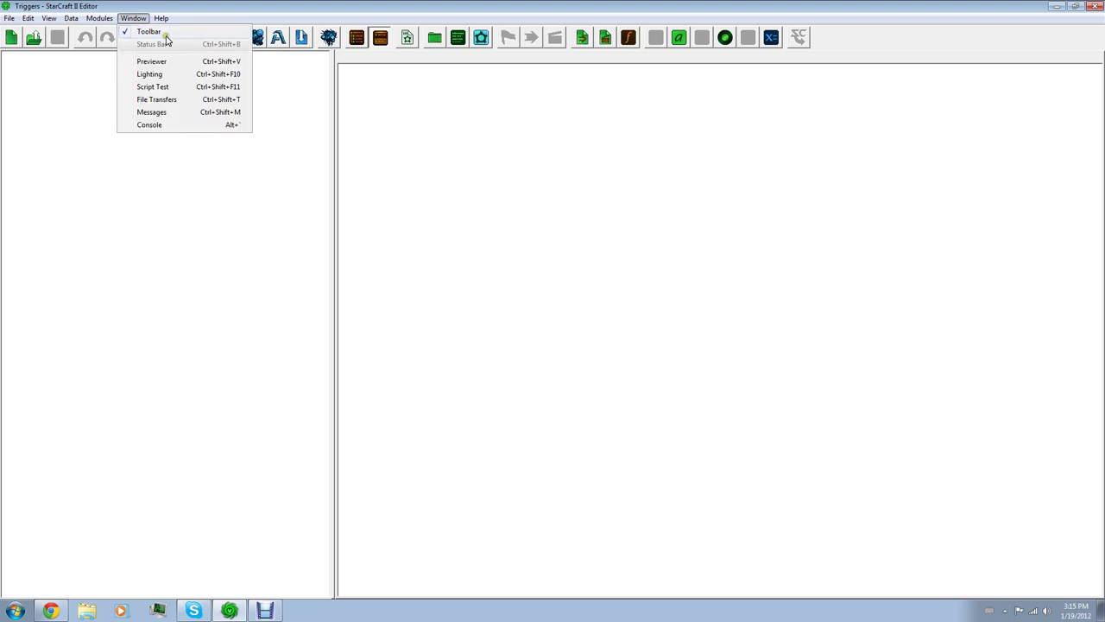
left_click(152, 112)
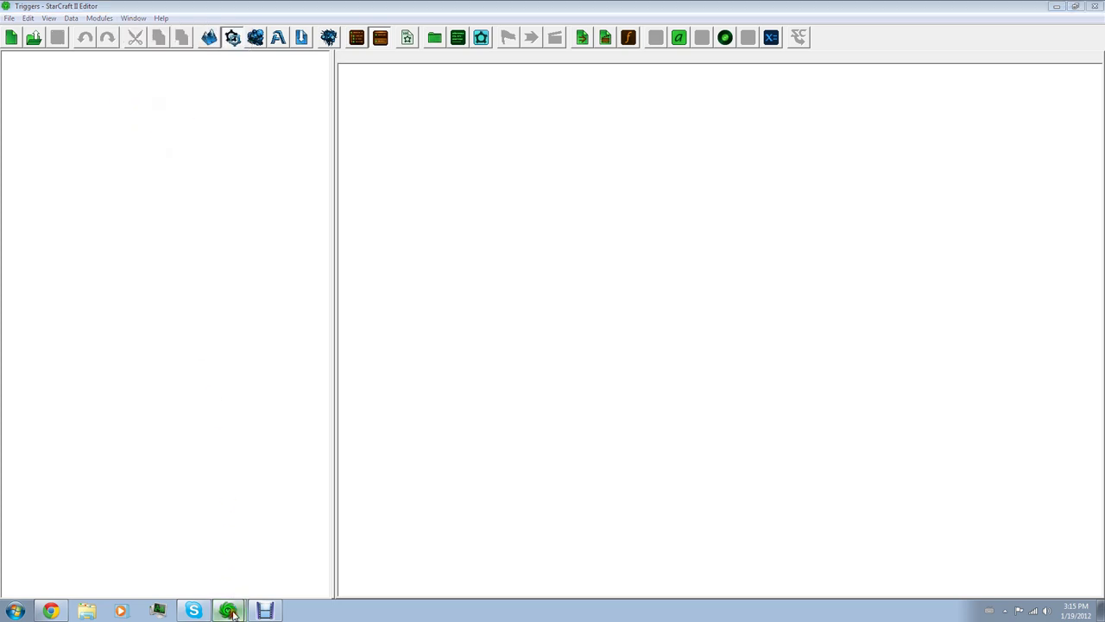
left_click(223, 577)
left_click_drag(150, 493, 150, 502)
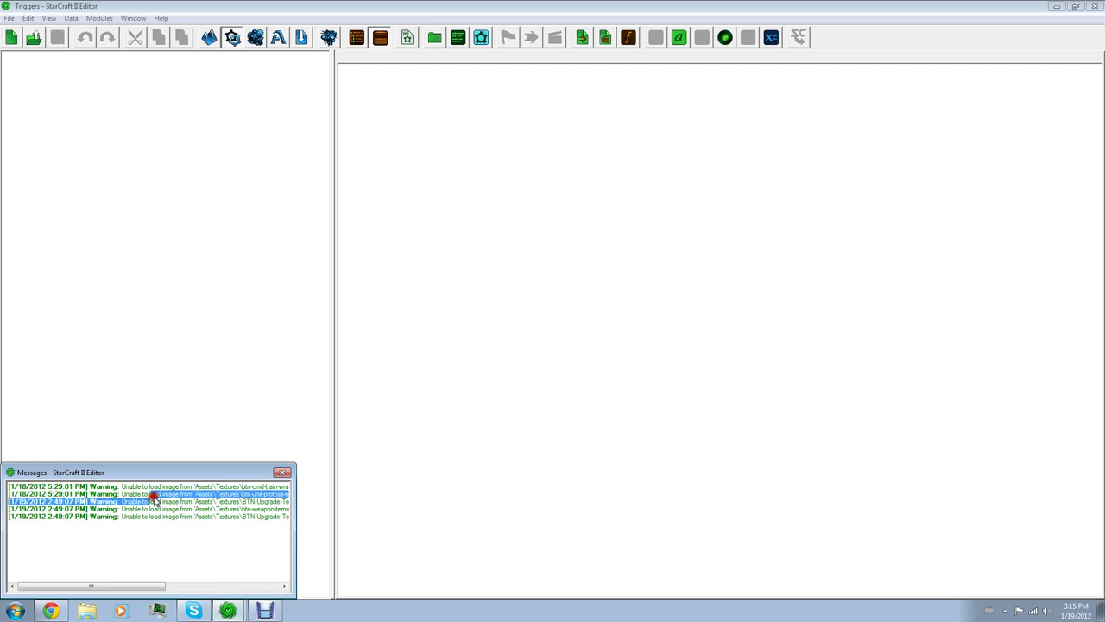
left_click(154, 549)
left_click_drag(143, 586, 259, 584)
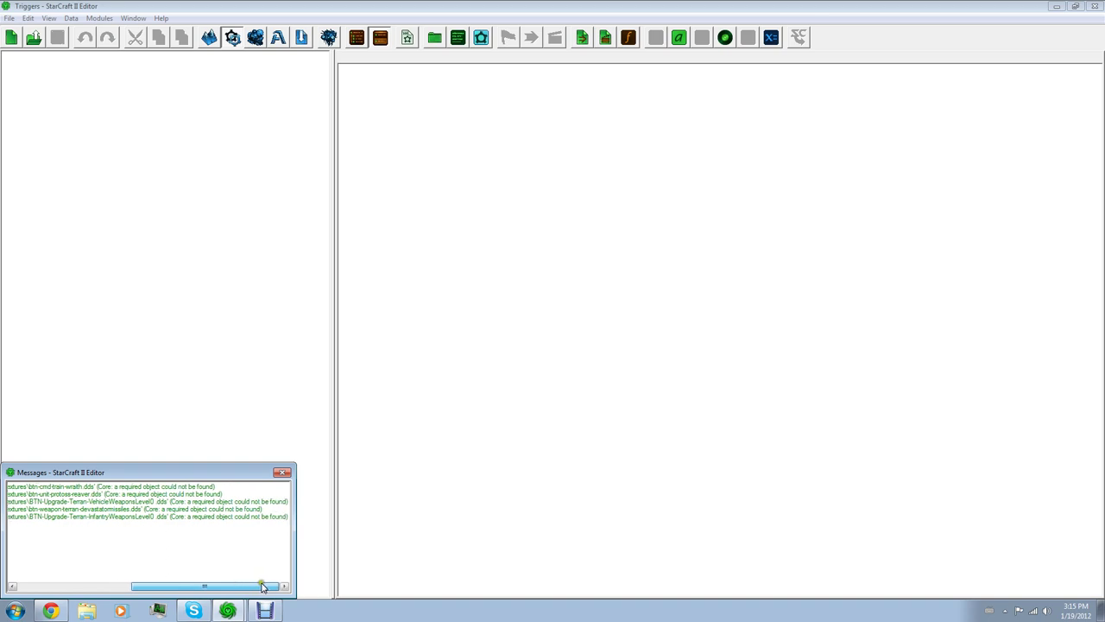
left_click(283, 473)
View the Script Test window and close it.
left_click(133, 18)
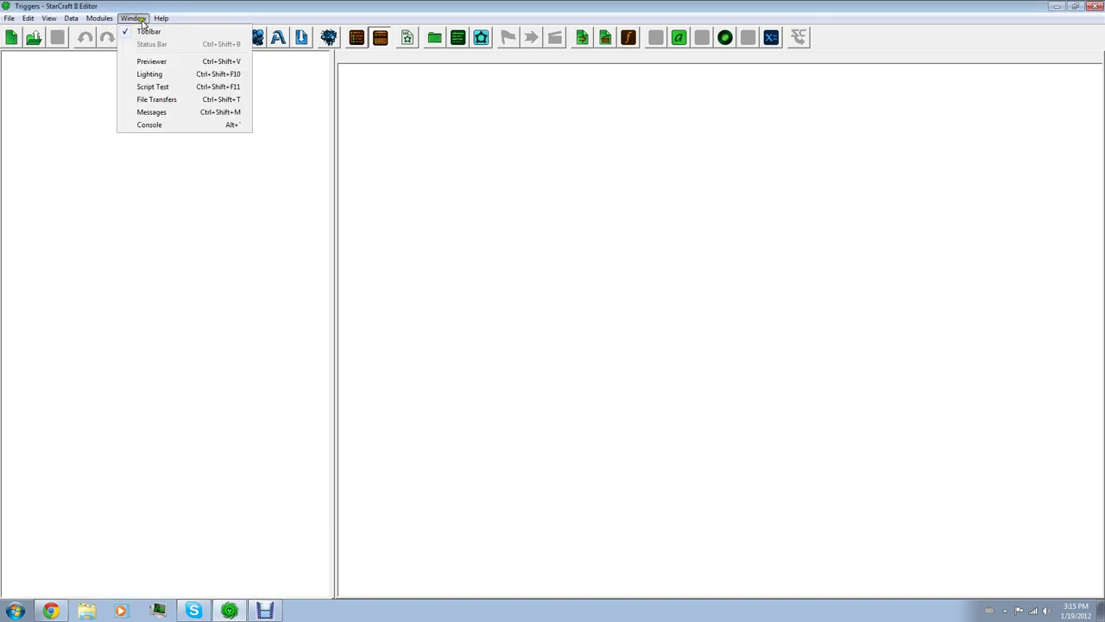
left_click(177, 113)
left_click(164, 87)
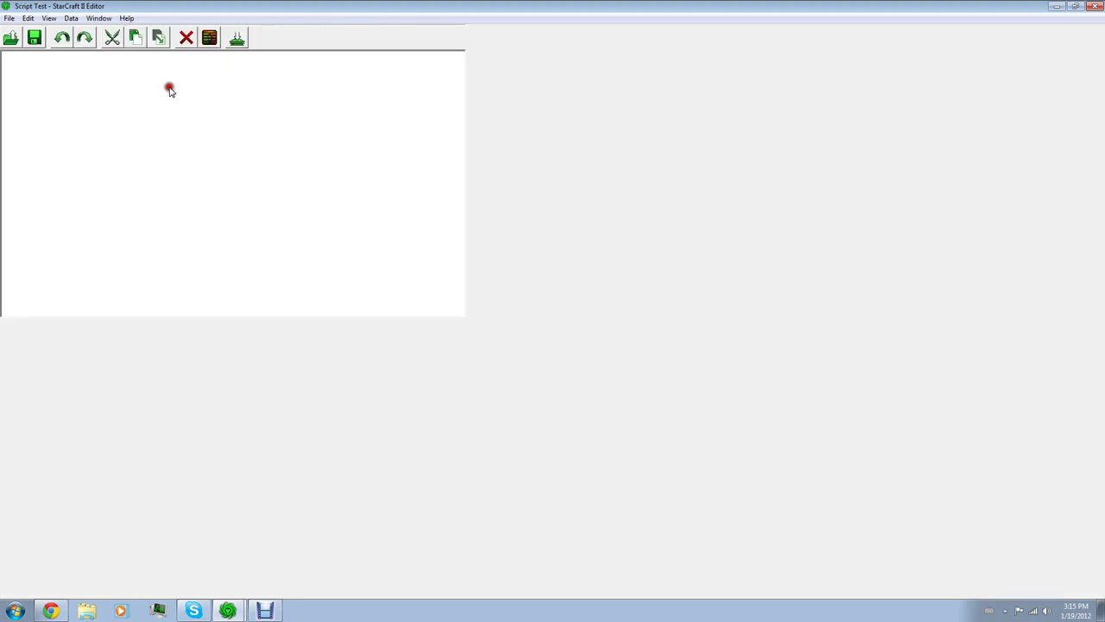
left_click(1096, 6)
View the light settings in the Lighting window and close it.
left_click(133, 18)
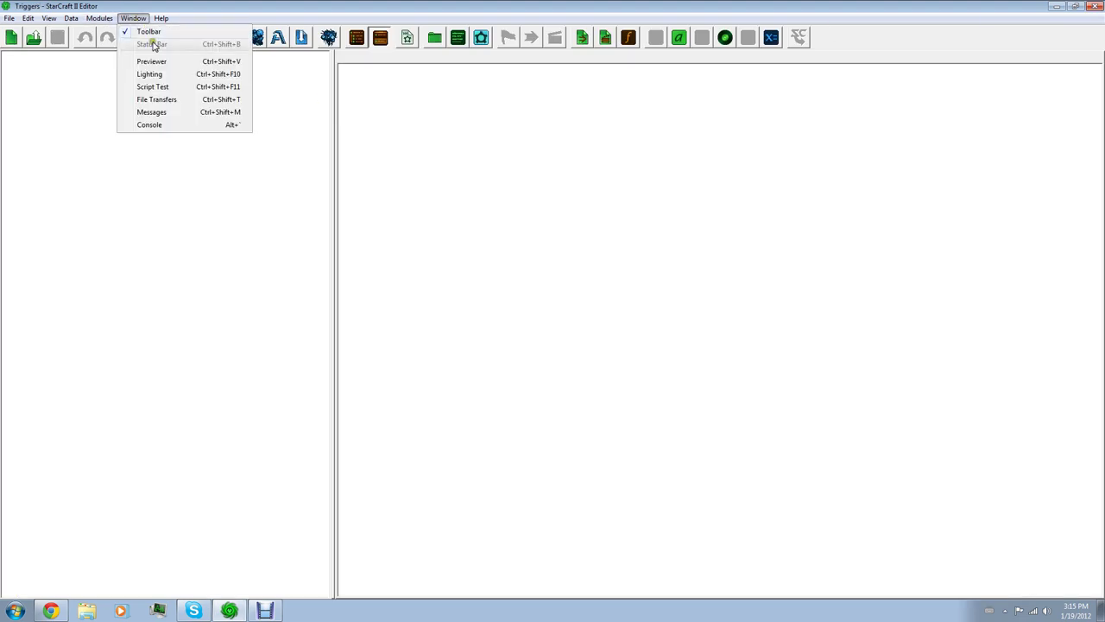
left_click(169, 75)
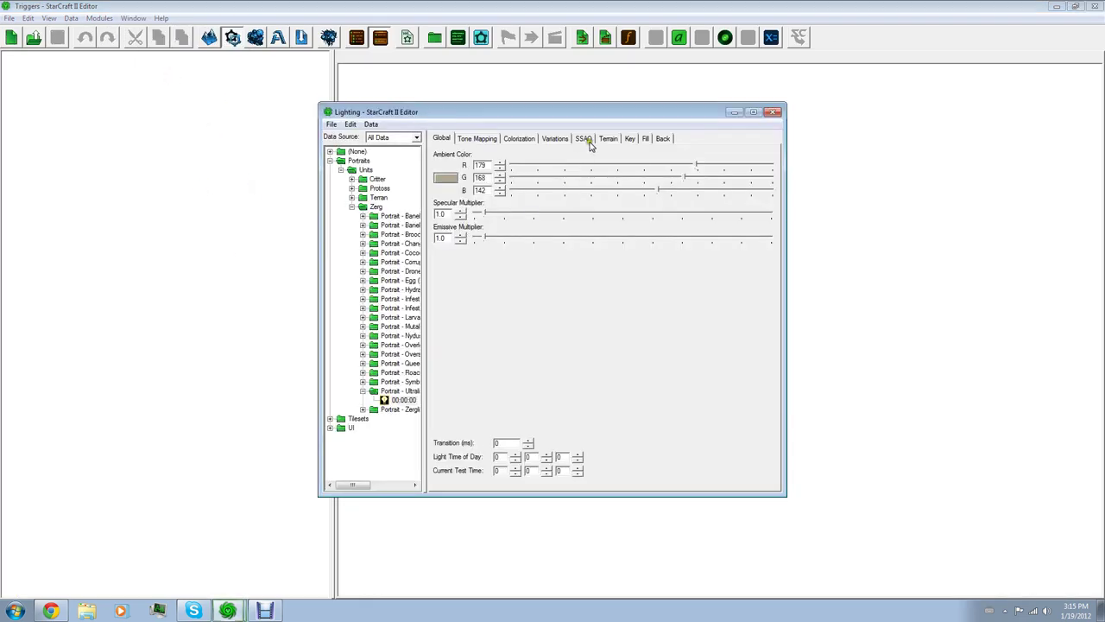
left_click(773, 112)
Preview the neutral building model XelNagaTower.m3 from the Assets folder in the Previewer and close the Previewer.
left_click(133, 18)
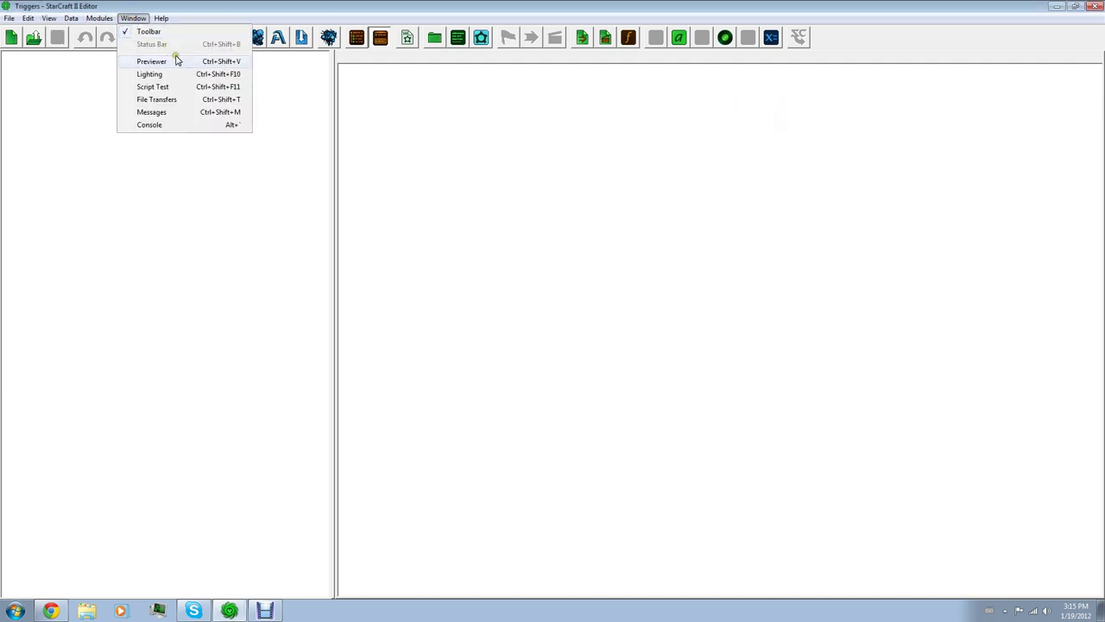
left_click(173, 61)
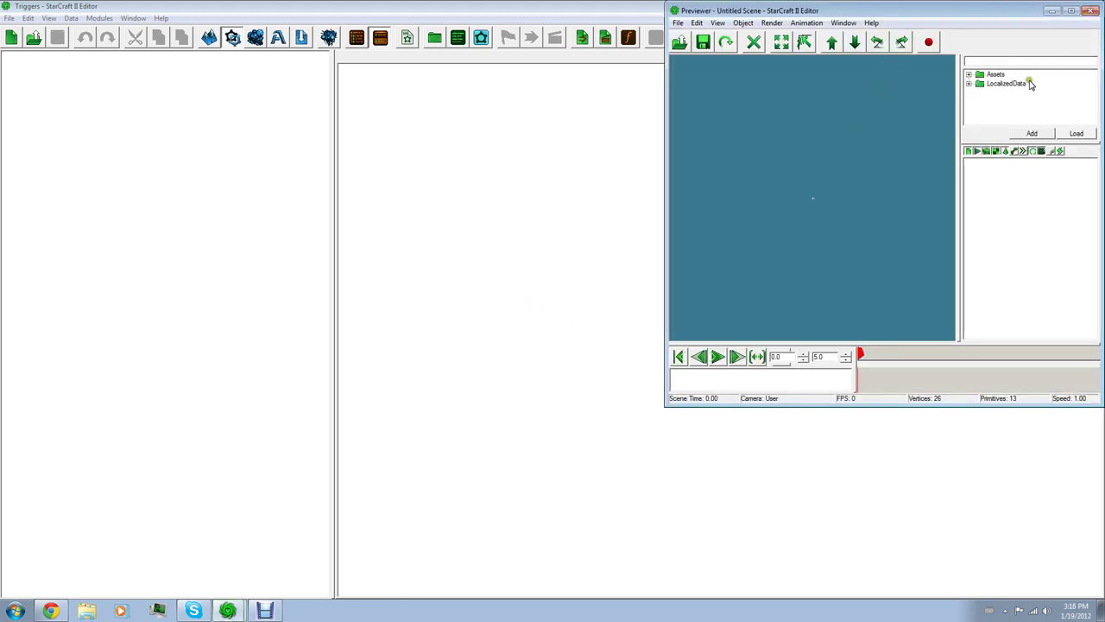
left_click(969, 74)
left_click(980, 83)
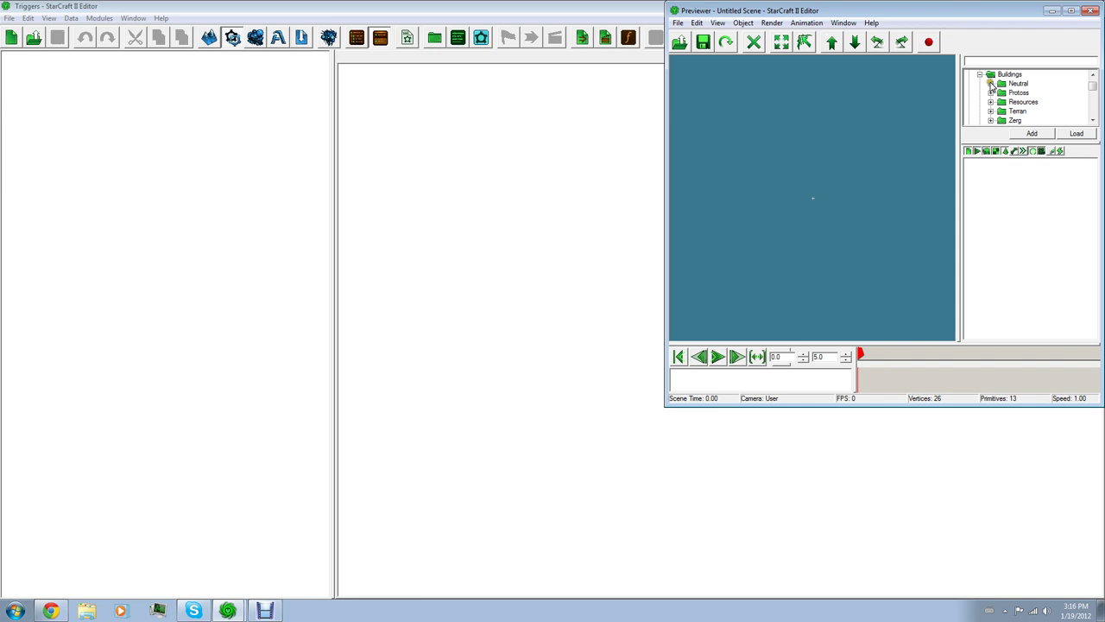
left_click(991, 84)
left_click(1002, 92)
left_click(1030, 103)
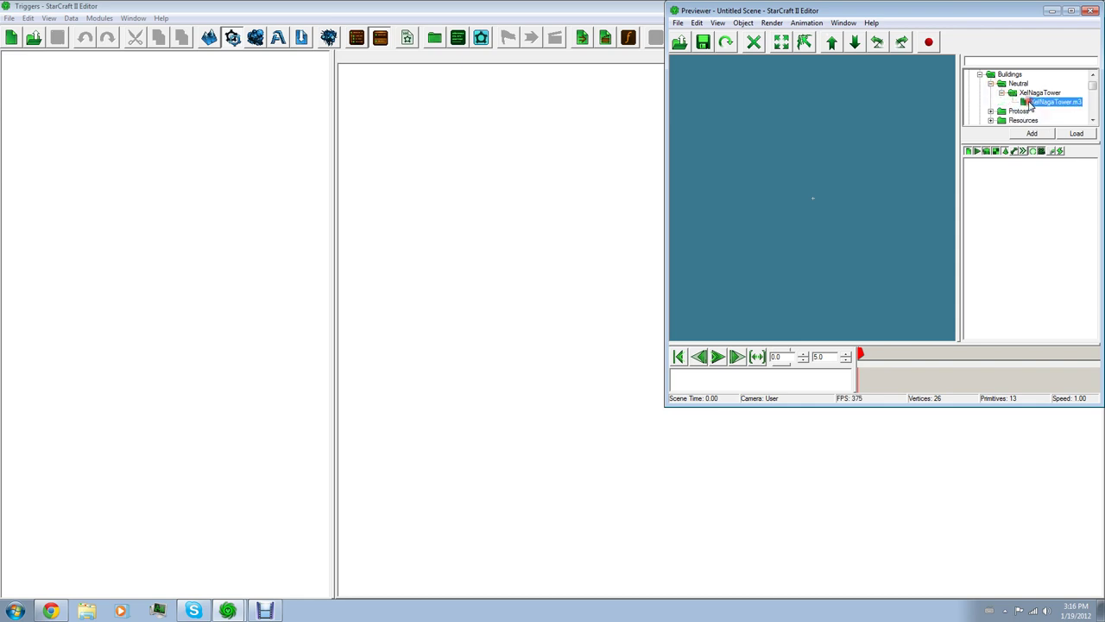
left_click_drag(1029, 102, 765, 185)
left_click(1042, 101)
left_click_drag(1043, 104, 708, 373)
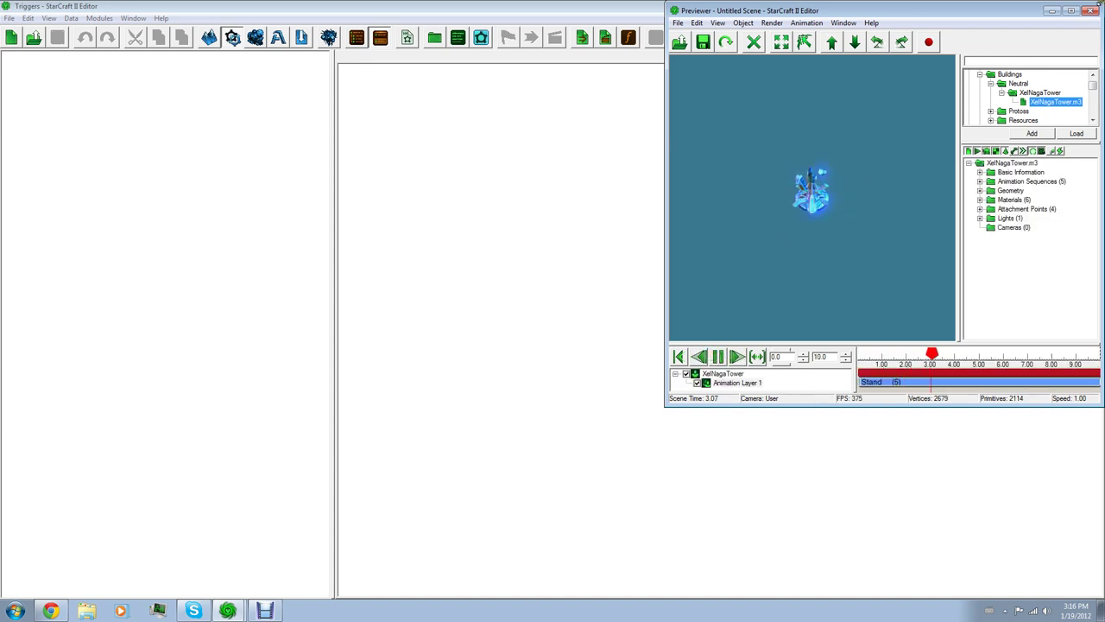
left_click(1093, 11)
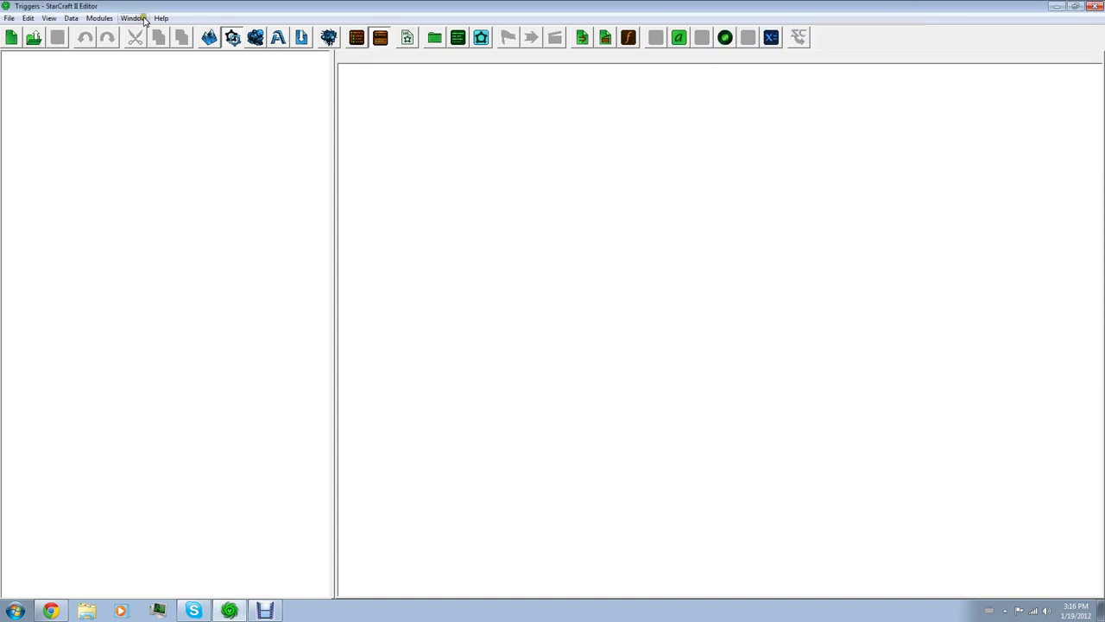
left_click(99, 18)
left_click(10, 20)
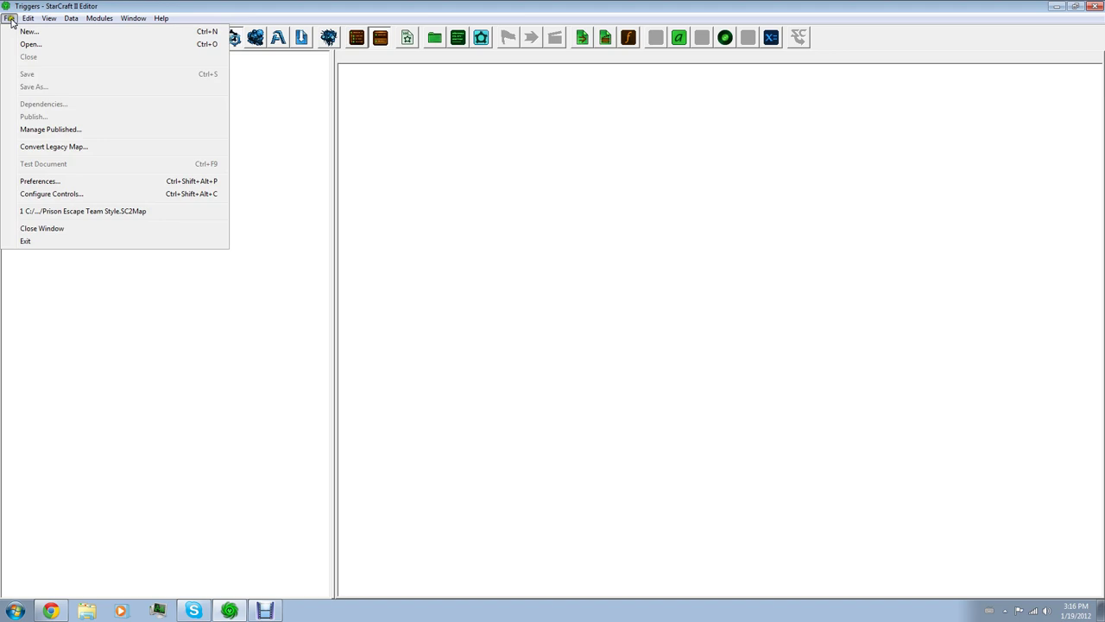
left_click(89, 5)
Switch from the Triggers module to the Terrain module, leaving only the Terrain window open and maximized.
left_click(99, 17)
left_click(114, 26)
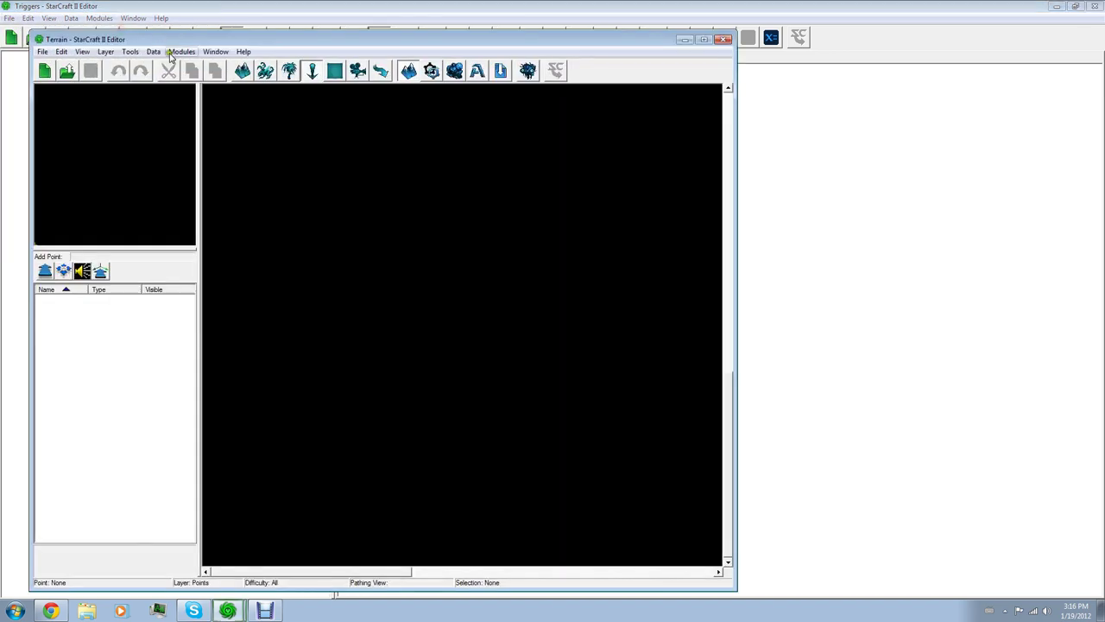
left_click(1095, 5)
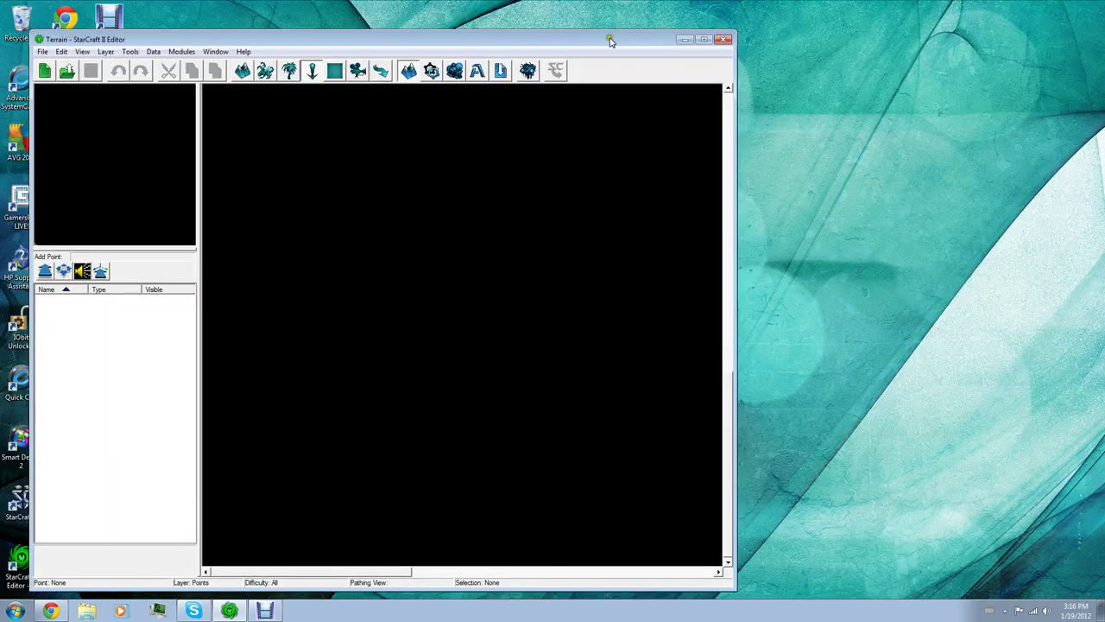
left_click(704, 41)
Start a new Map document and review the dependency presets, keeping Melee (Liberty).
left_click(9, 18)
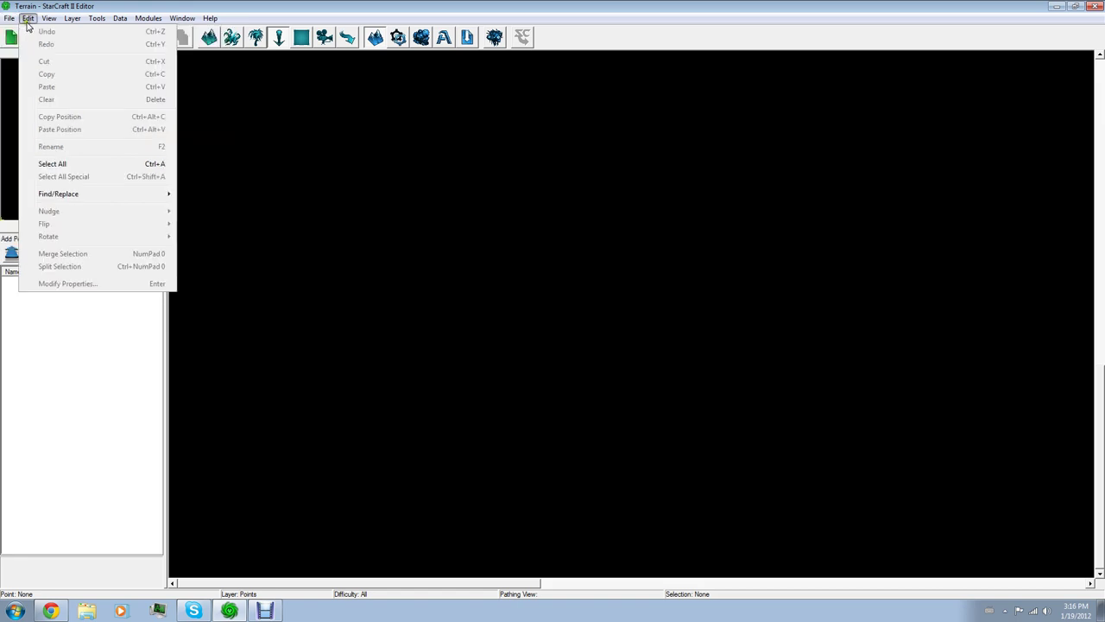
left_click(13, 32)
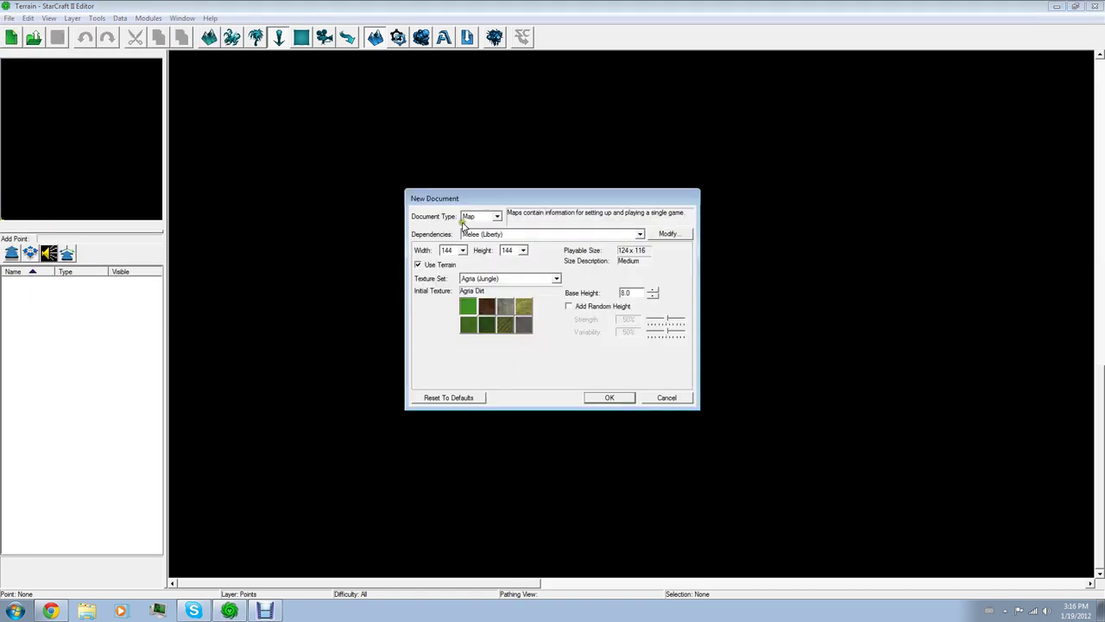
left_click(467, 219)
left_click(469, 219)
left_click(487, 234)
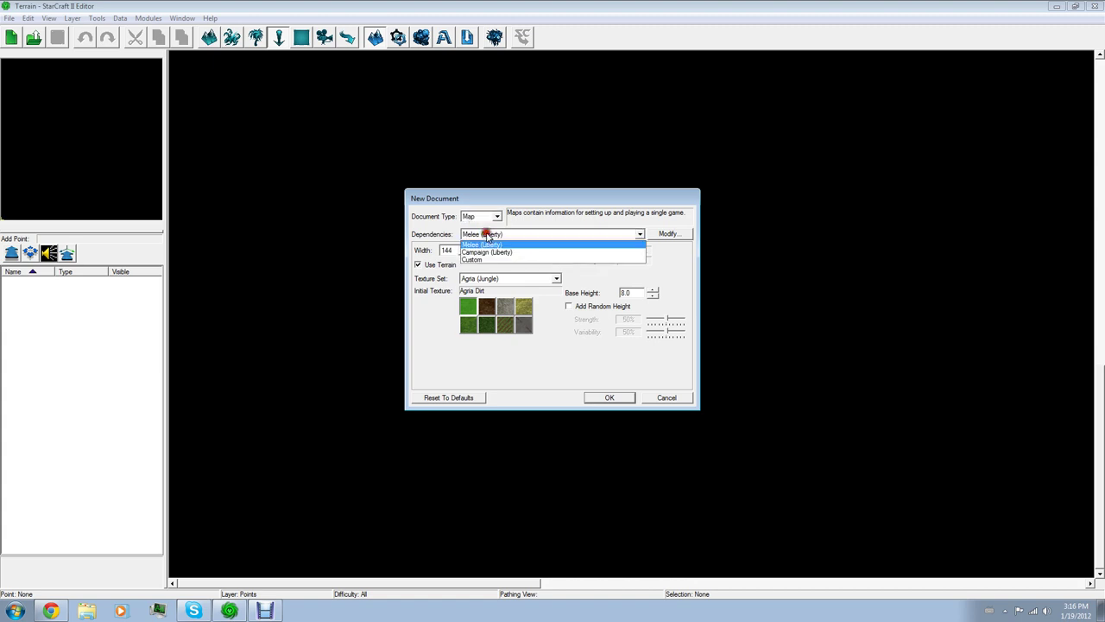
left_click(486, 235)
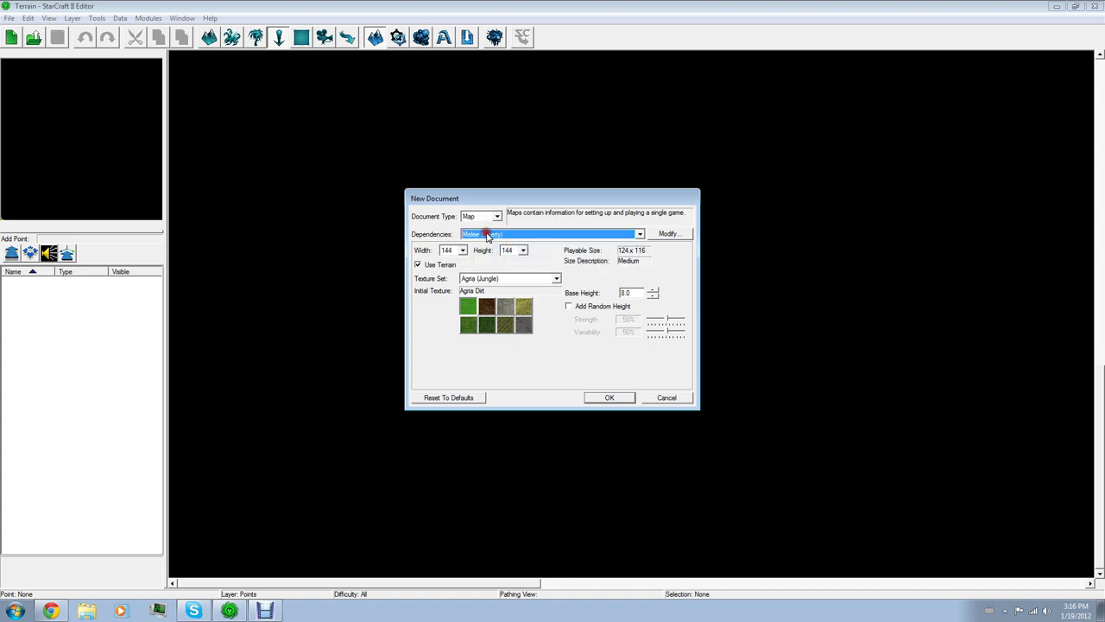
left_click(530, 234)
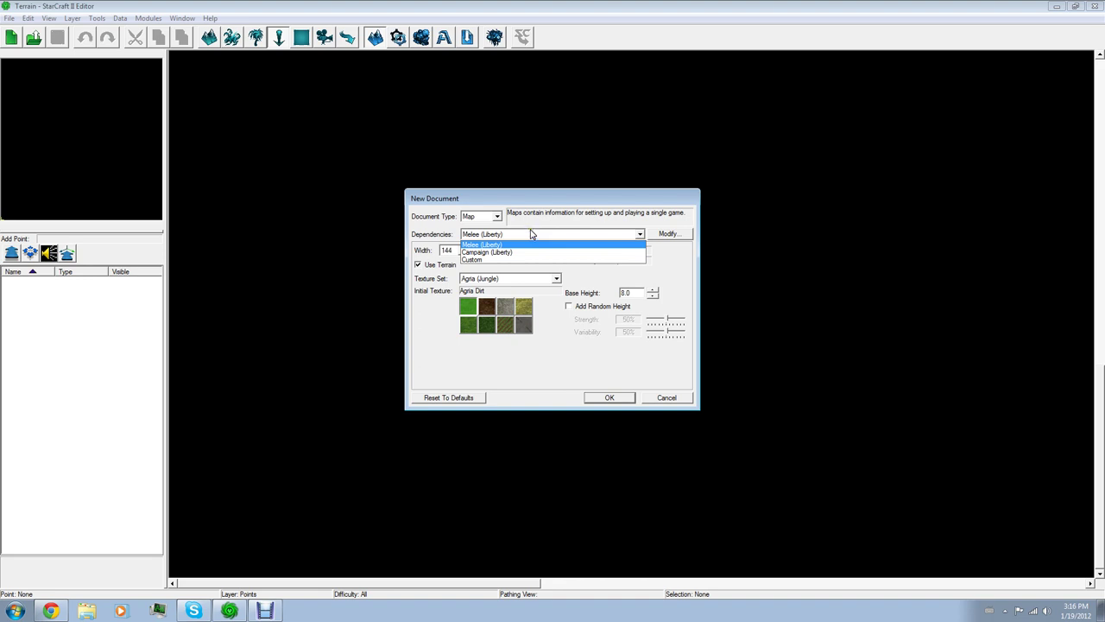
left_click(530, 234)
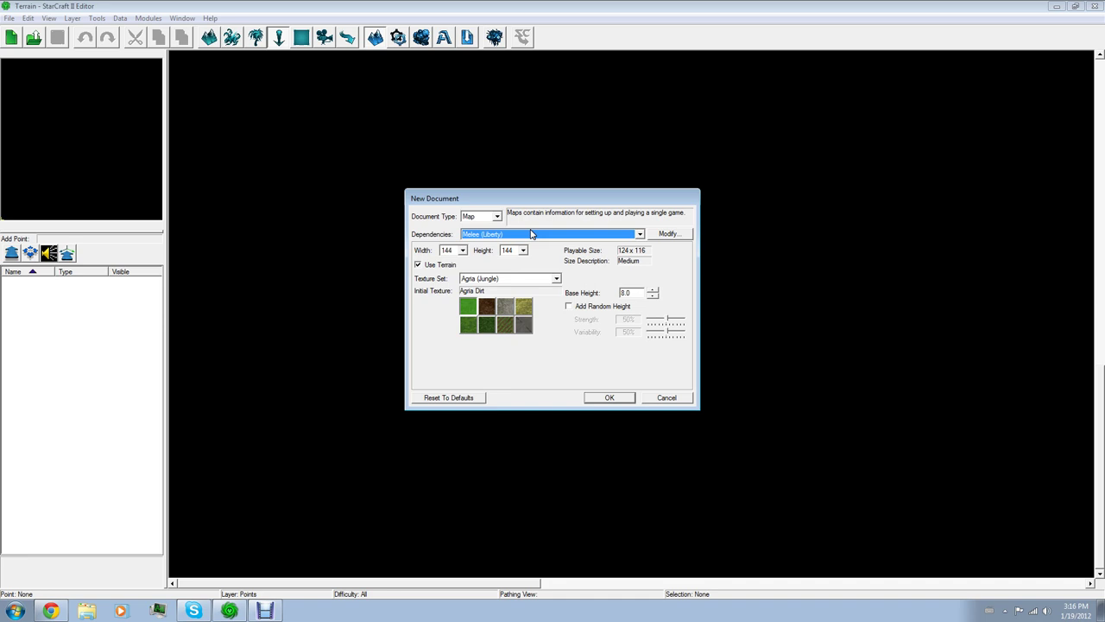
Look through the document dependencies and the standard ones that can be added, and cancel without changing them.
left_click(669, 234)
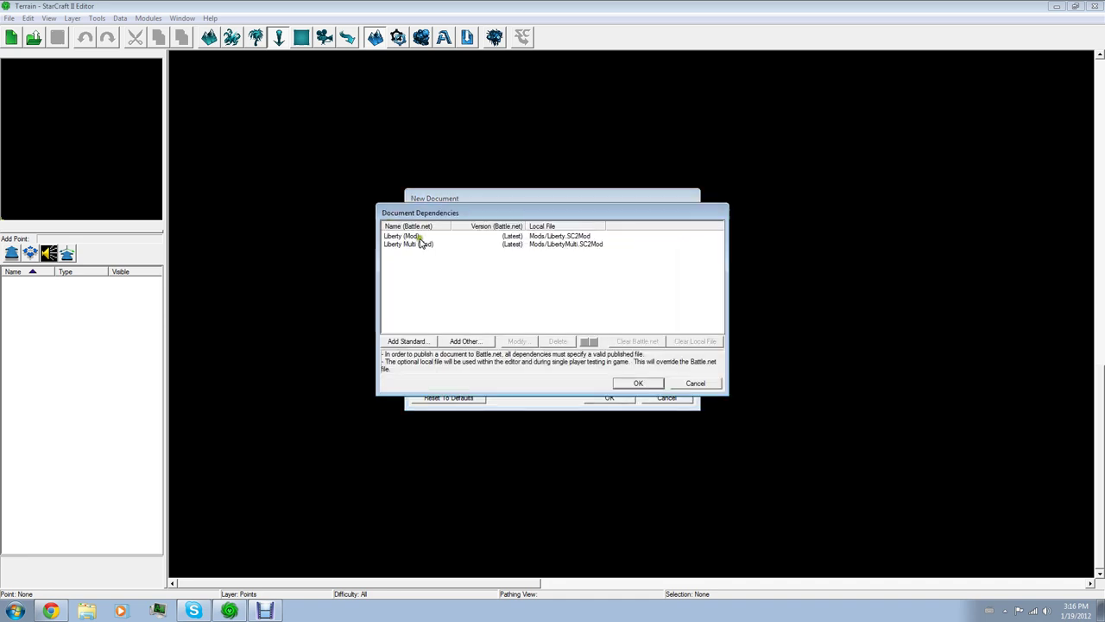
left_click(419, 341)
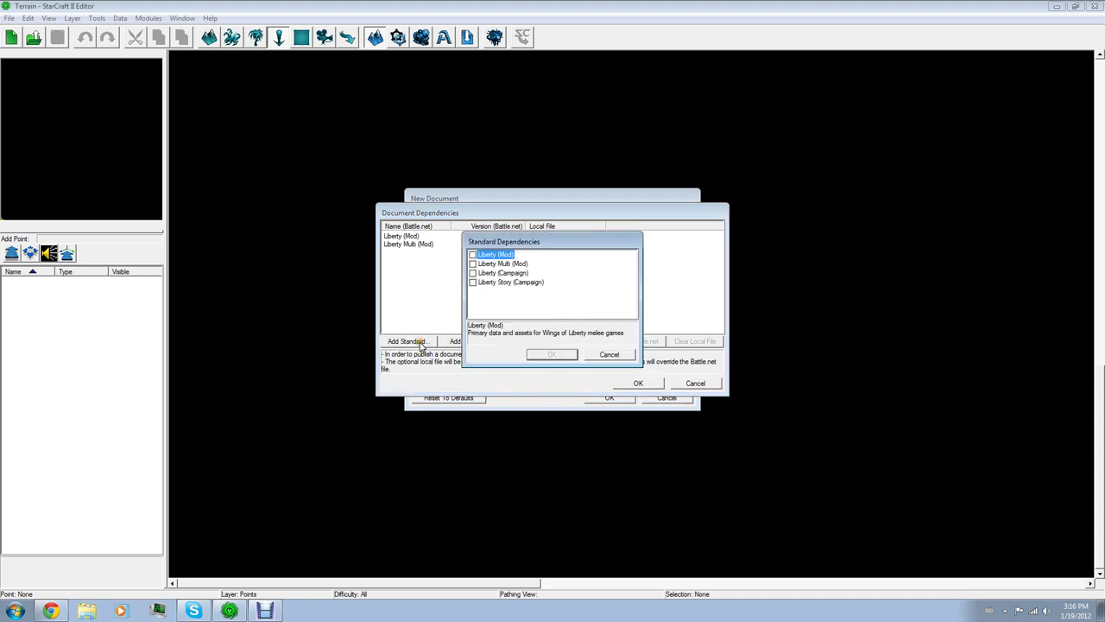
left_click(473, 273)
left_click(596, 355)
left_click(693, 383)
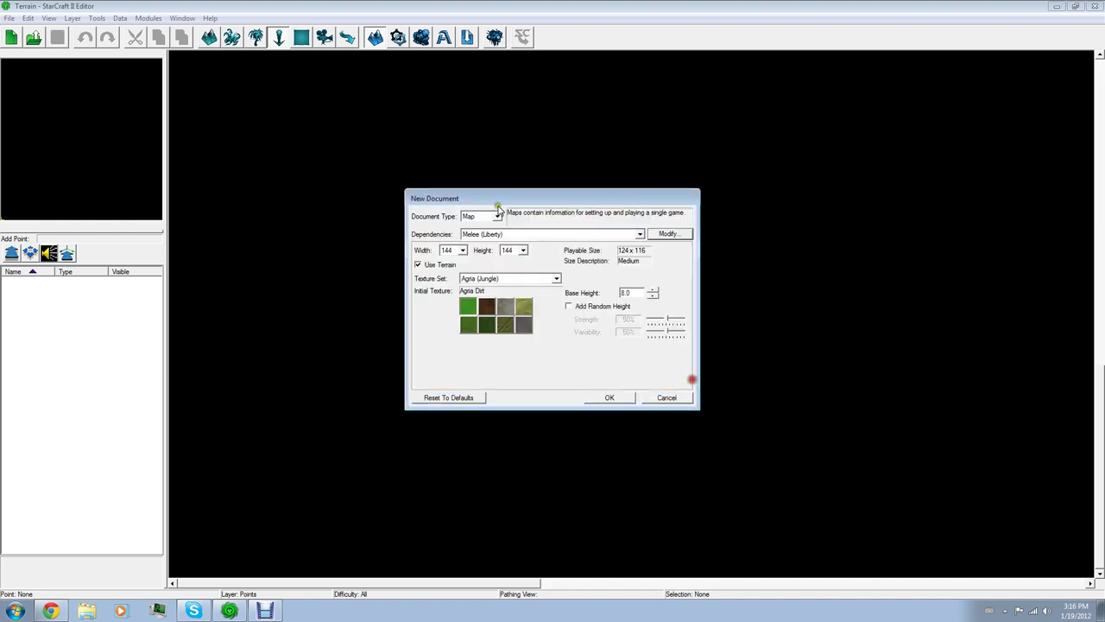
Set the new map's height to 152 and its base height to 5.0, leaving random height off.
left_click(453, 251)
left_click(452, 252)
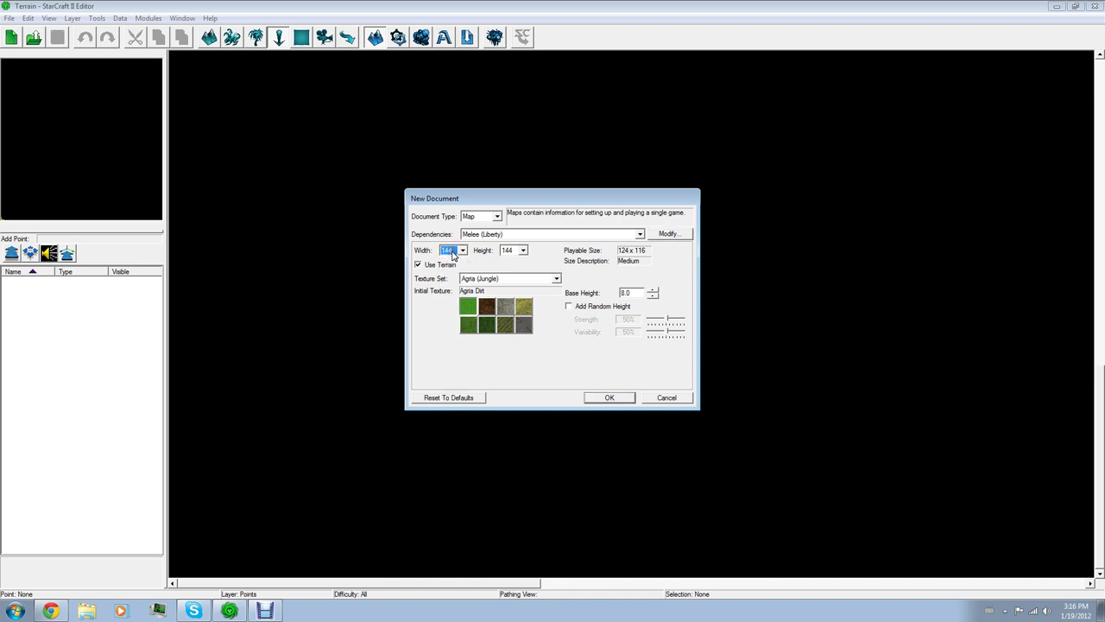
left_click(523, 251)
left_click(523, 265)
left_click(630, 291)
left_click(654, 296)
left_click(653, 296)
left_click(653, 297)
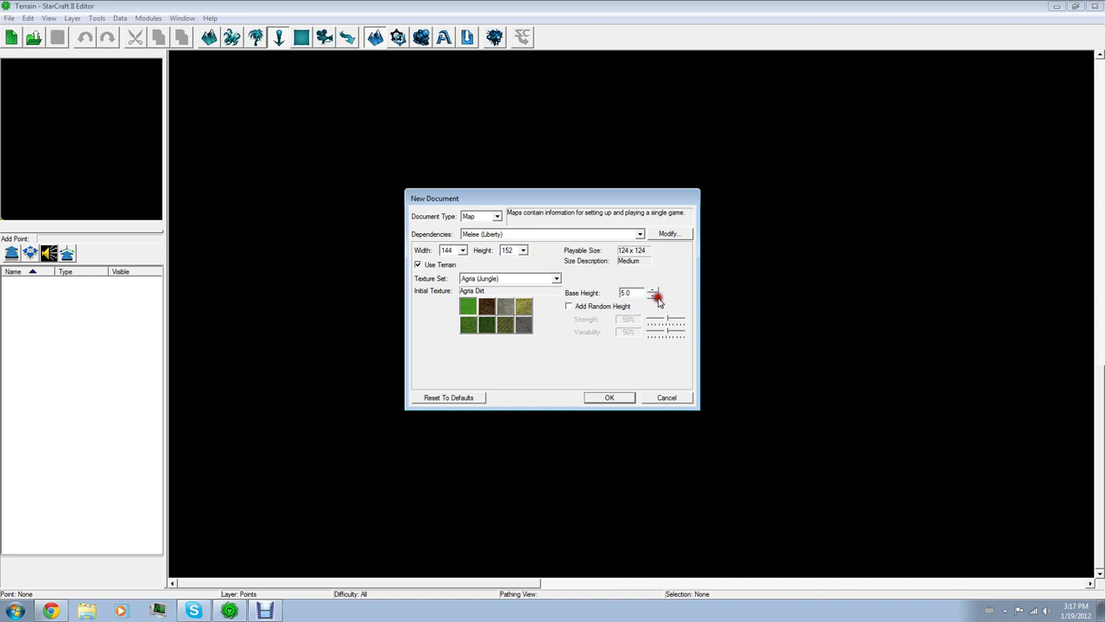
left_click(572, 306)
Try the Shakuras (Wasteland) texture set, return to Agria (Jungle) and try several of its initial textures.
left_click(476, 278)
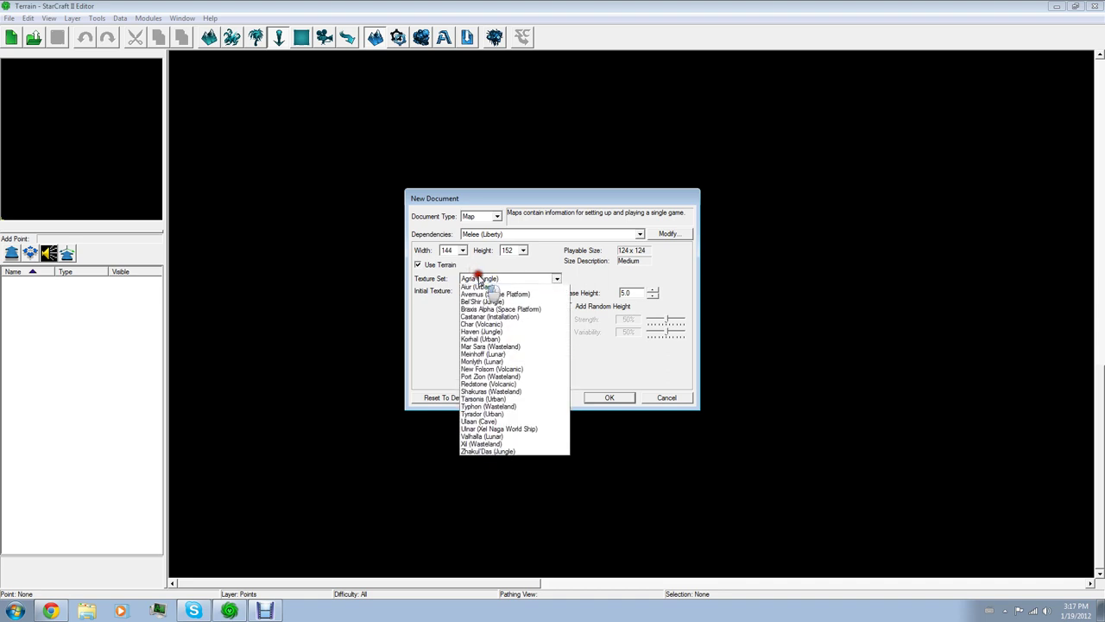
left_click(491, 402)
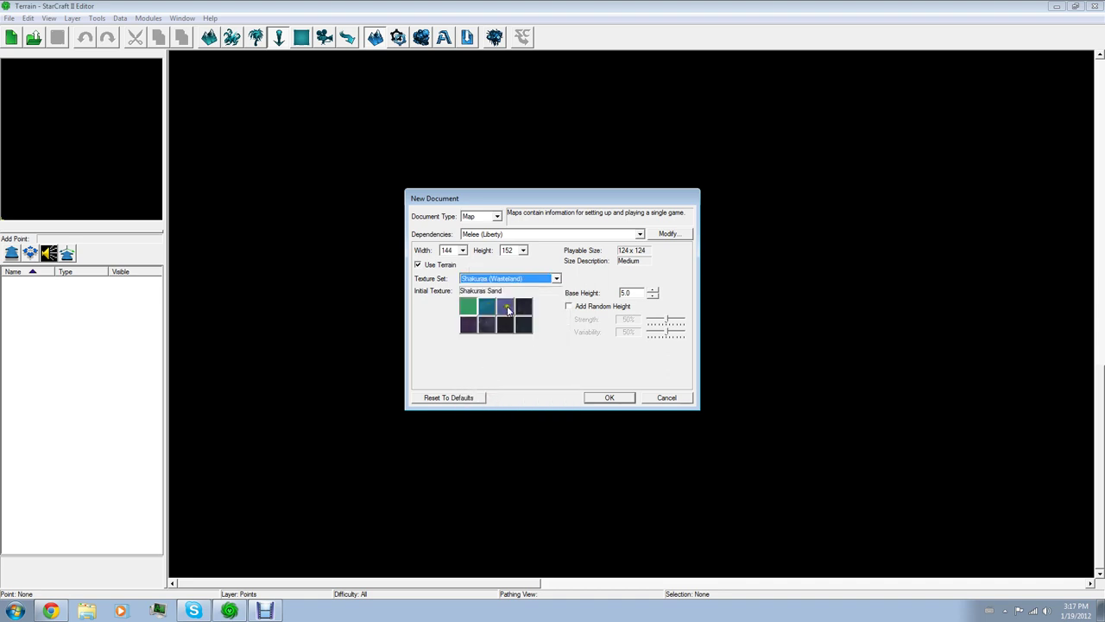
left_click(495, 279)
left_click(492, 291)
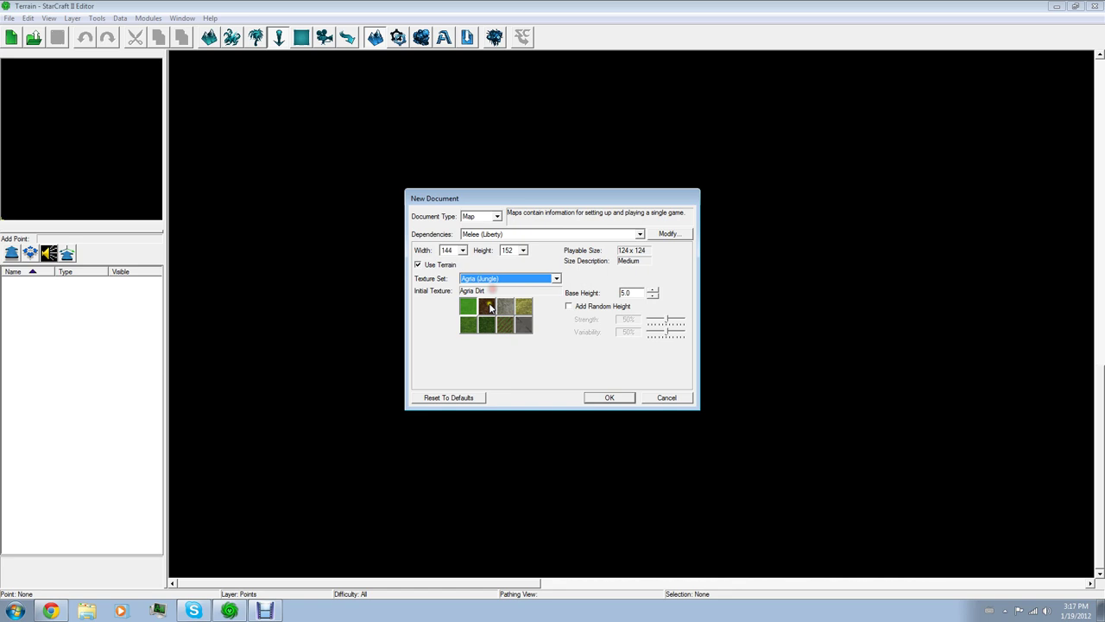
left_click(507, 310)
left_click(521, 308)
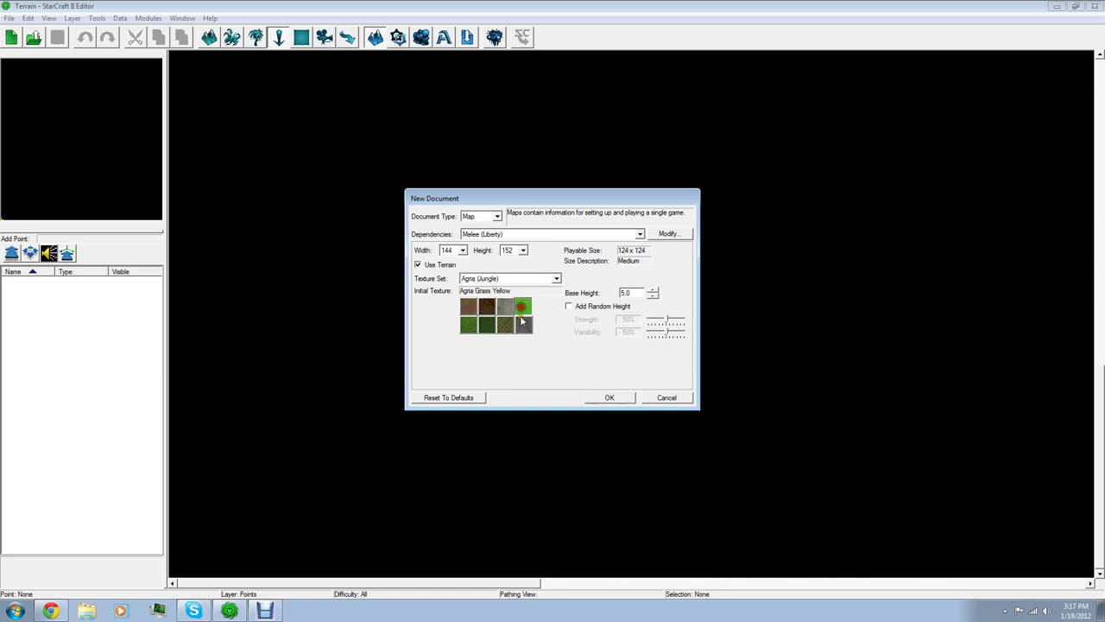
left_click(507, 324)
left_click(524, 329)
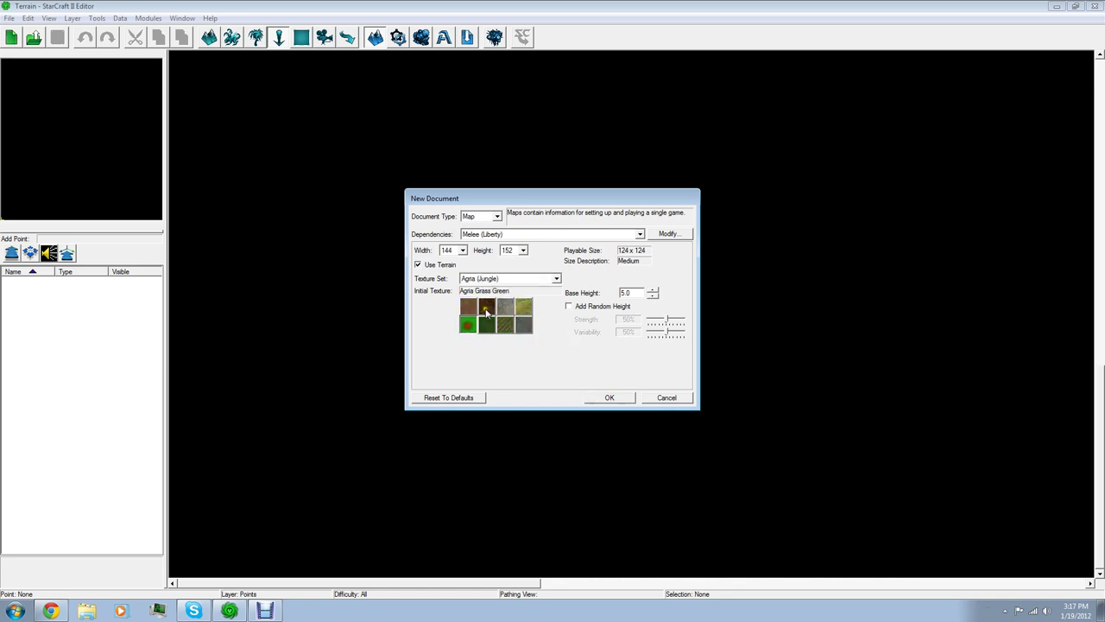
Try different initial textures of the Aiur (Urban) and Ulaan (Cave) texture sets.
left_click(505, 278)
left_click(499, 296)
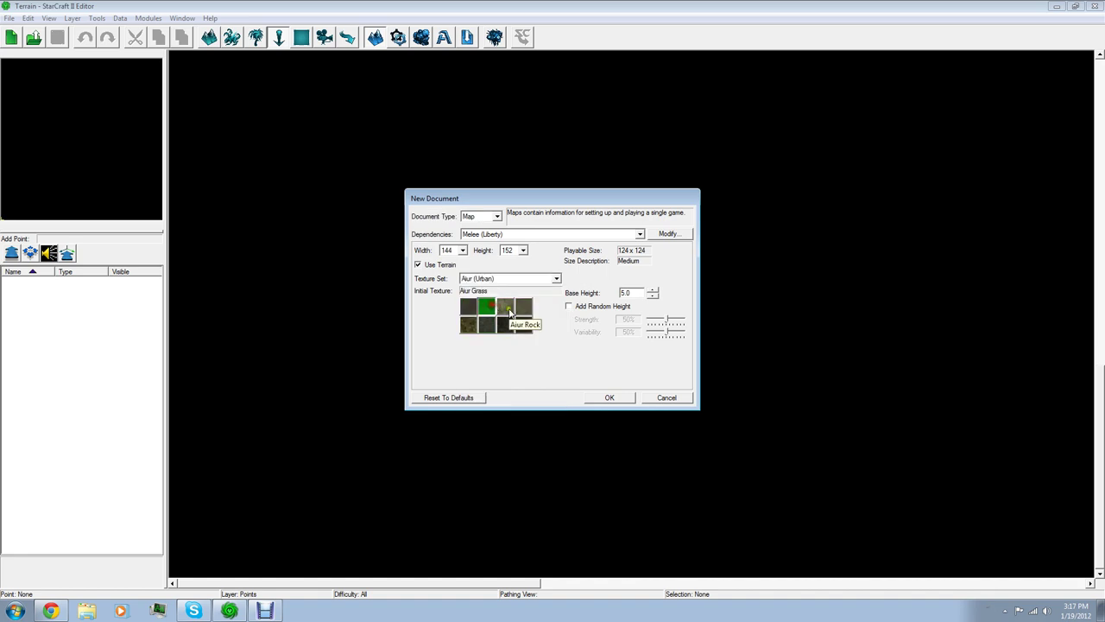
left_click(499, 328)
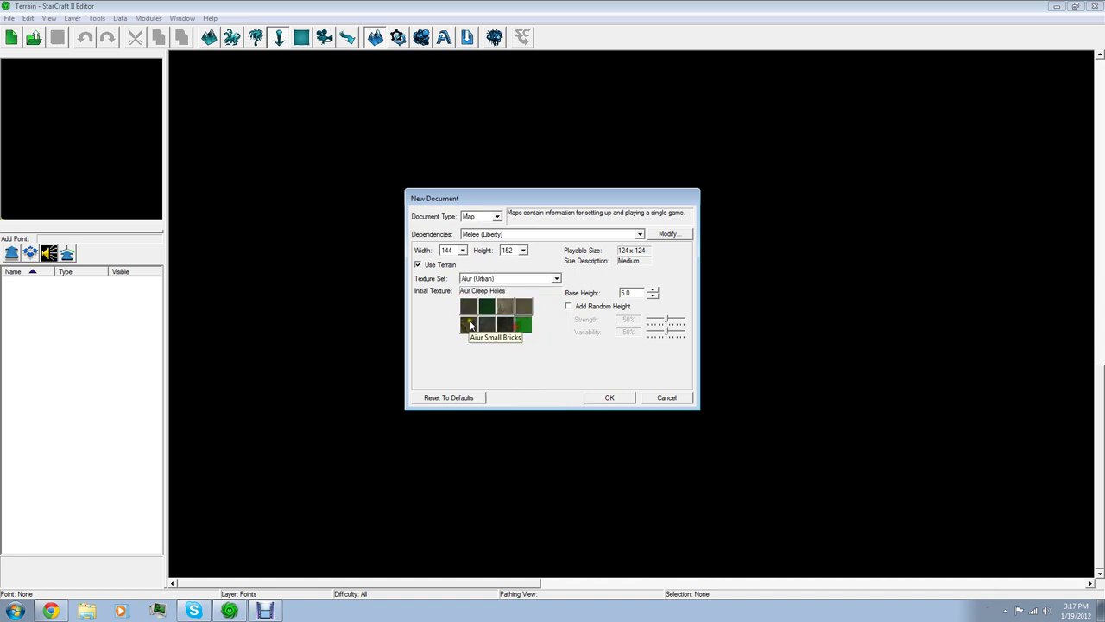
left_click(491, 278)
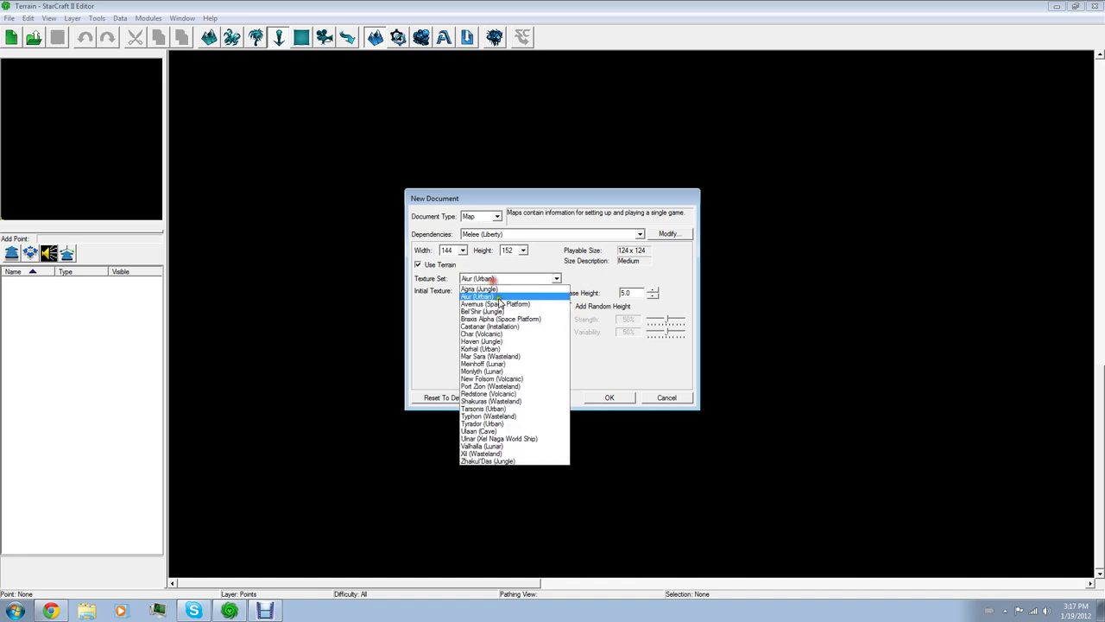
left_click(510, 431)
left_click(484, 307)
left_click(523, 324)
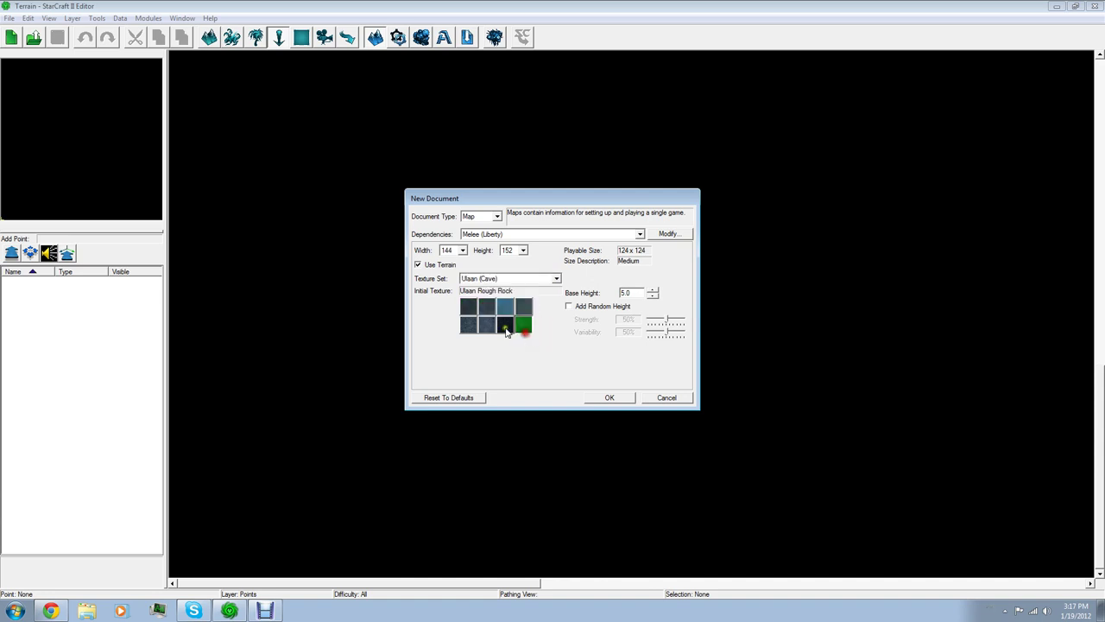
left_click(487, 324)
left_click(468, 324)
Set the texture set to Agria (Jungle) and create the new map.
left_click(477, 278)
left_click(480, 289)
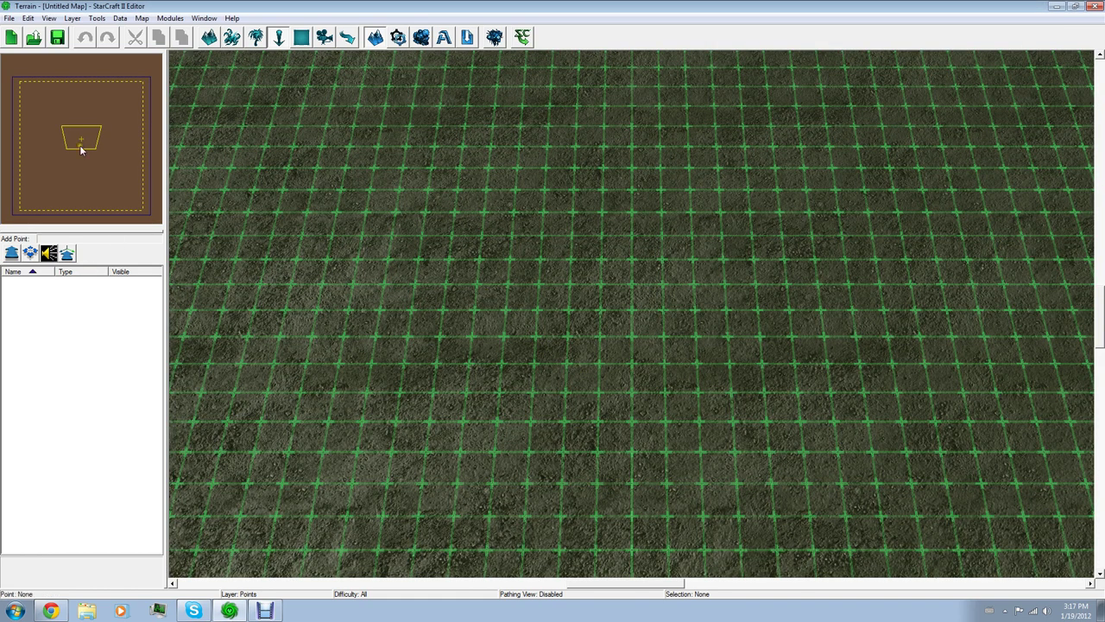
Examine the available display options for the new map, including the terrain display settings.
mouse_move(80, 149)
left_mouse_down()
mouse_move(32, 93)
mouse_move(87, 133)
left_mouse_up()
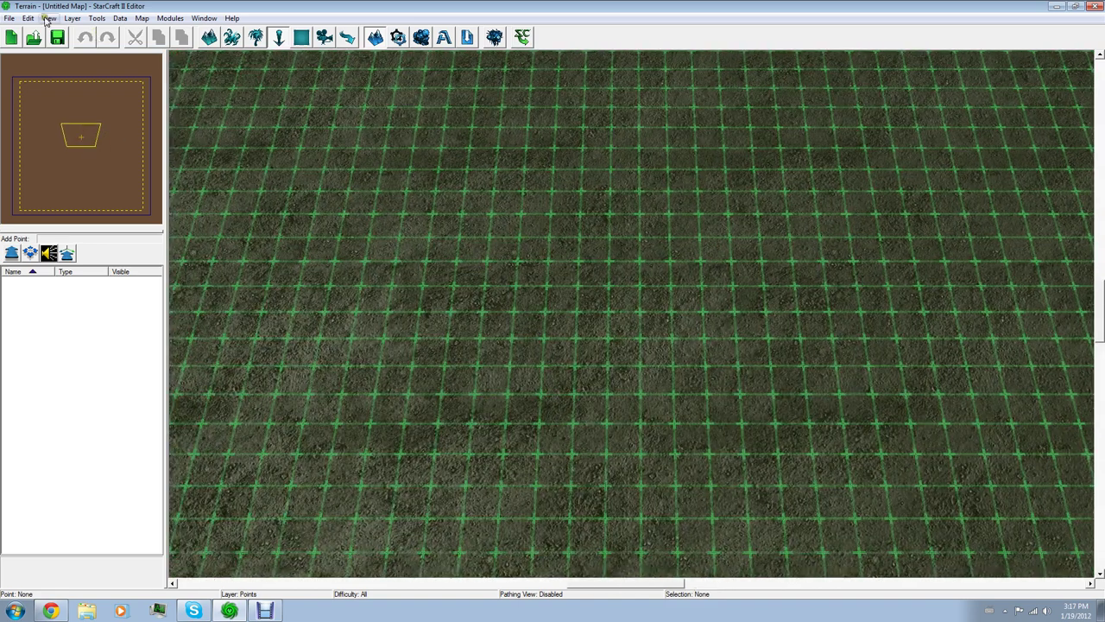
left_click(48, 18)
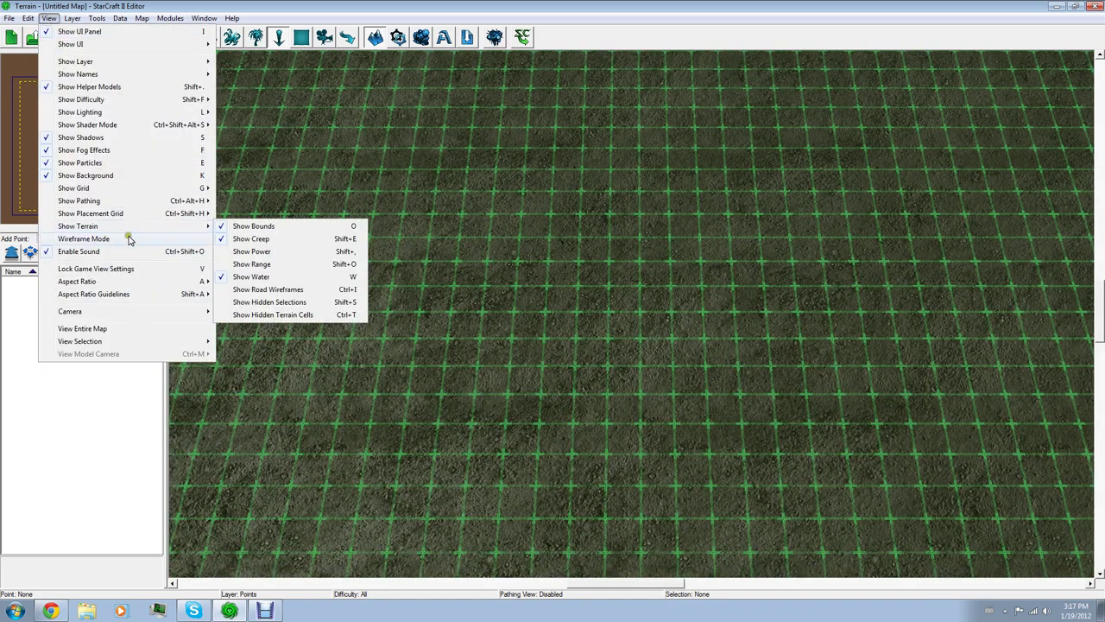
left_click(128, 238)
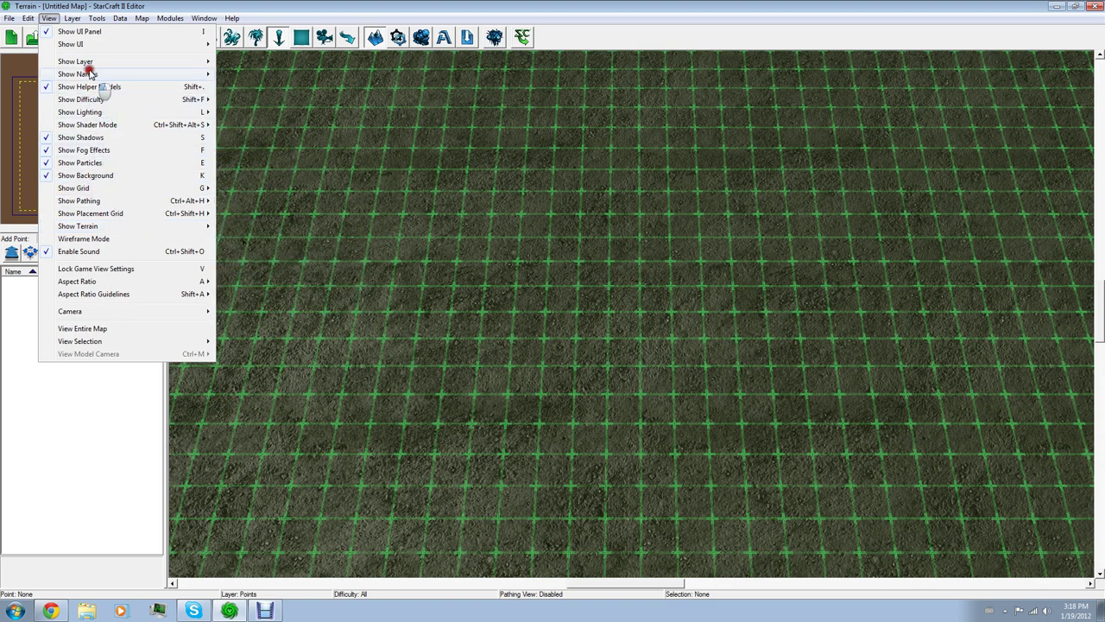
left_click(342, 6)
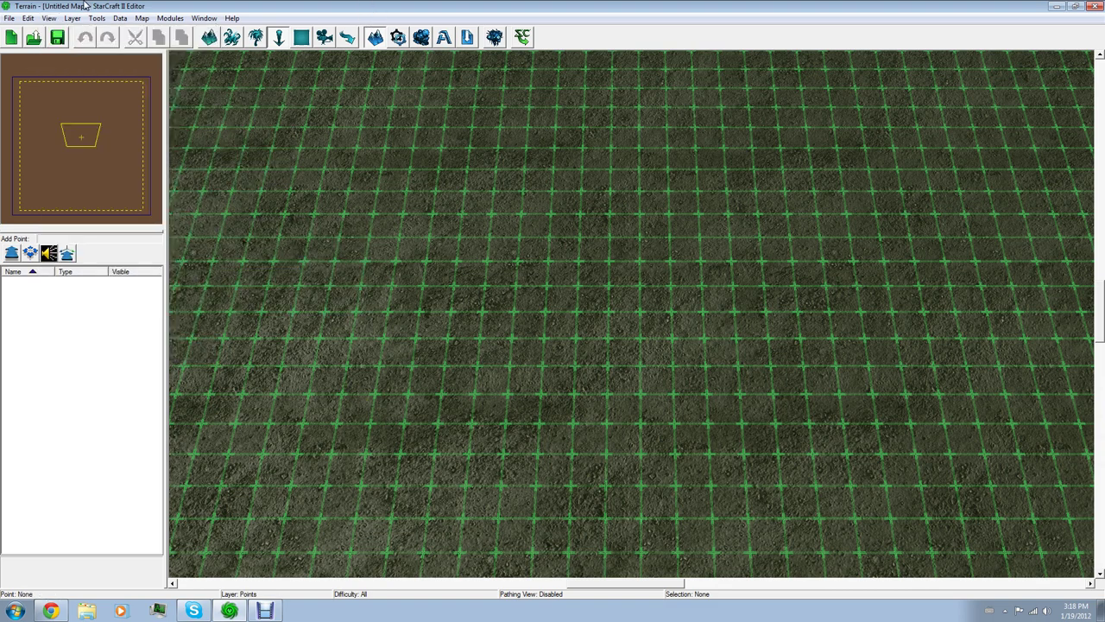
Set the terrain grid to Large and switch it back to None.
left_click(49, 17)
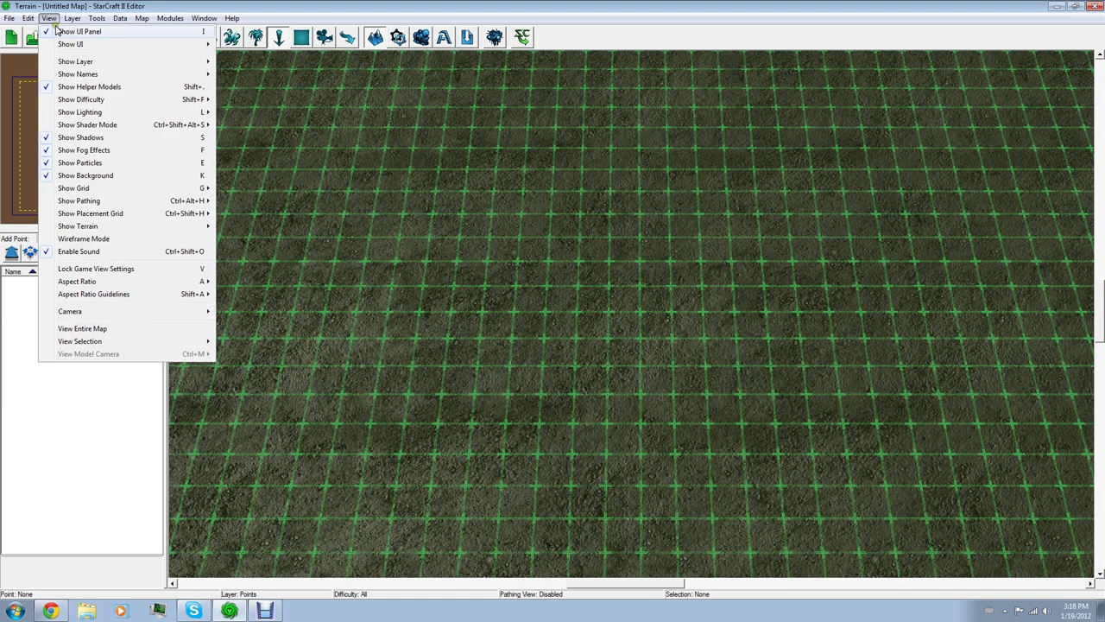
mouse_move(158, 189)
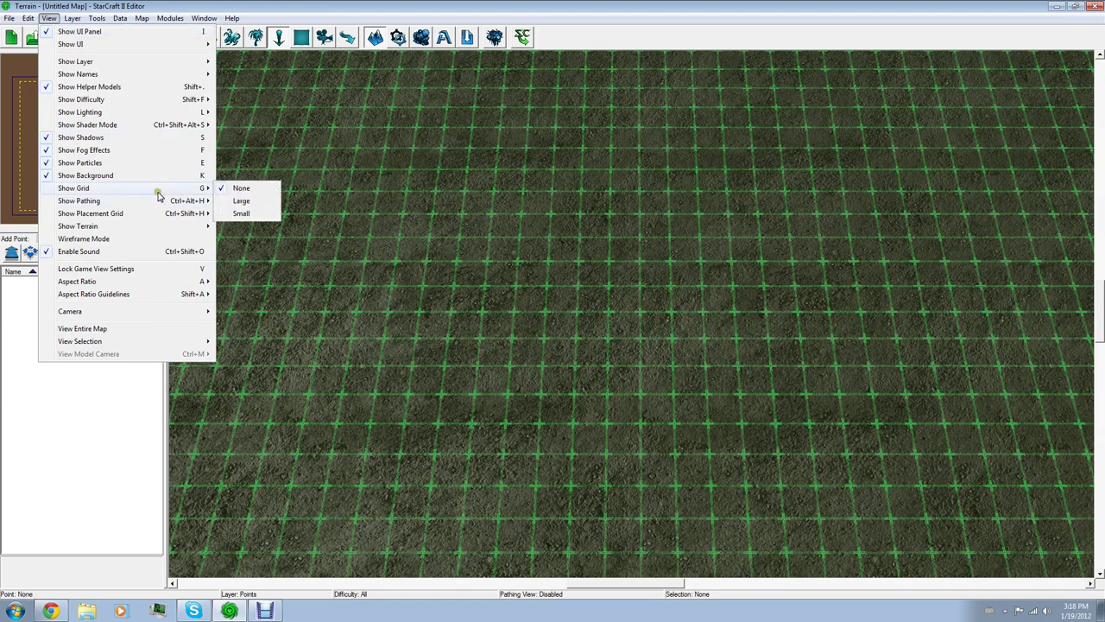
left_click(254, 200)
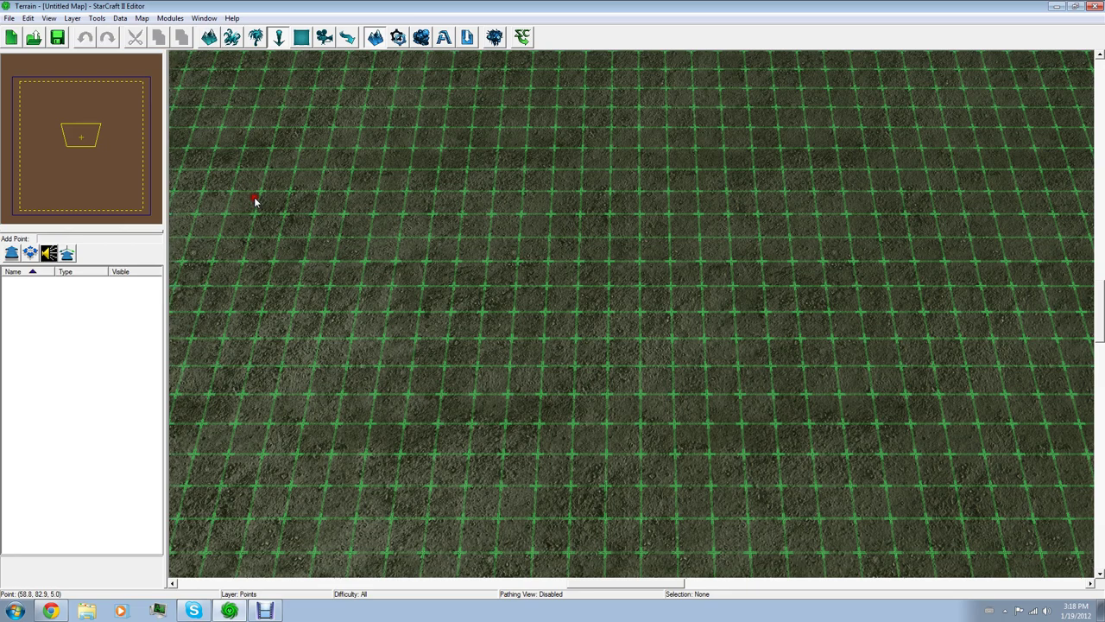
left_click(49, 17)
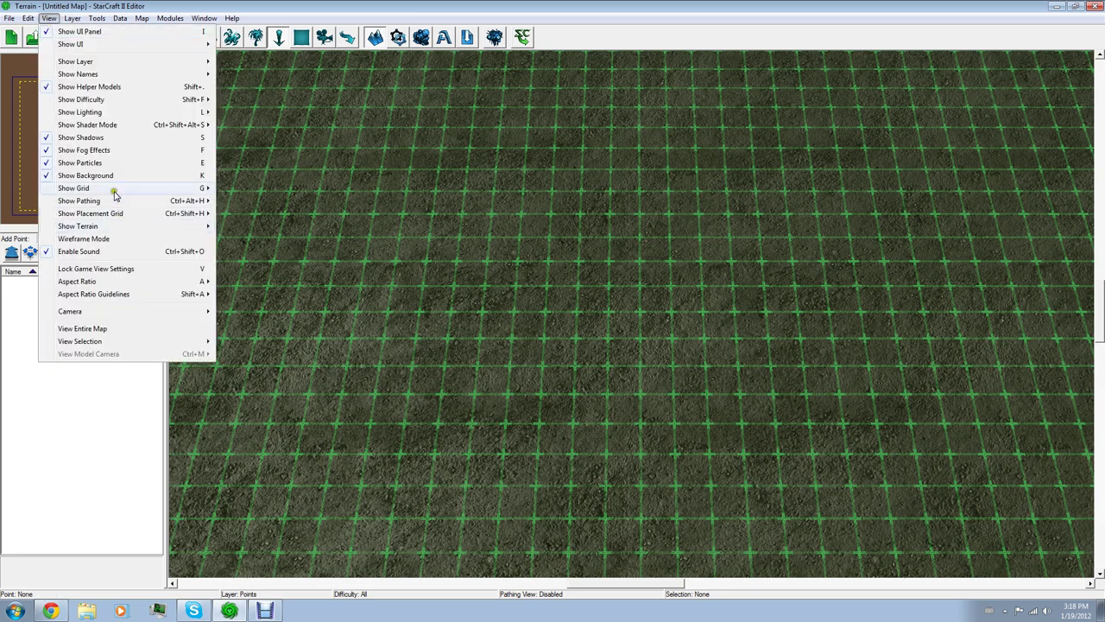
mouse_move(114, 194)
left_click(222, 189)
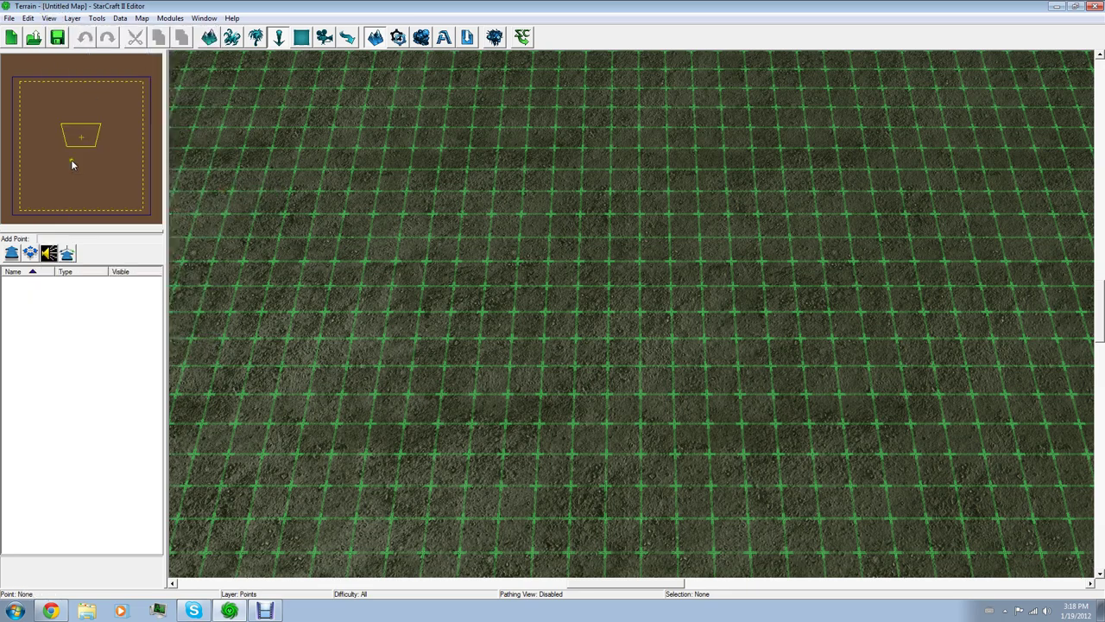
Examine the map's upper-left corner and the boundary of the playable area.
left_click_drag(73, 164, 27, 84)
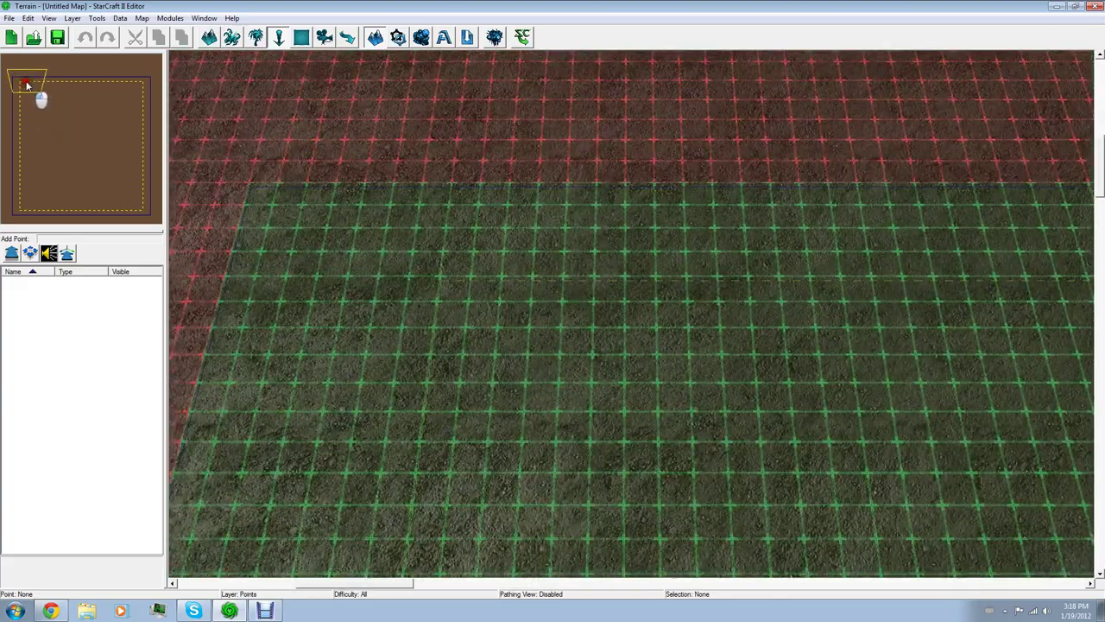
scroll(417, 205, "down", 2)
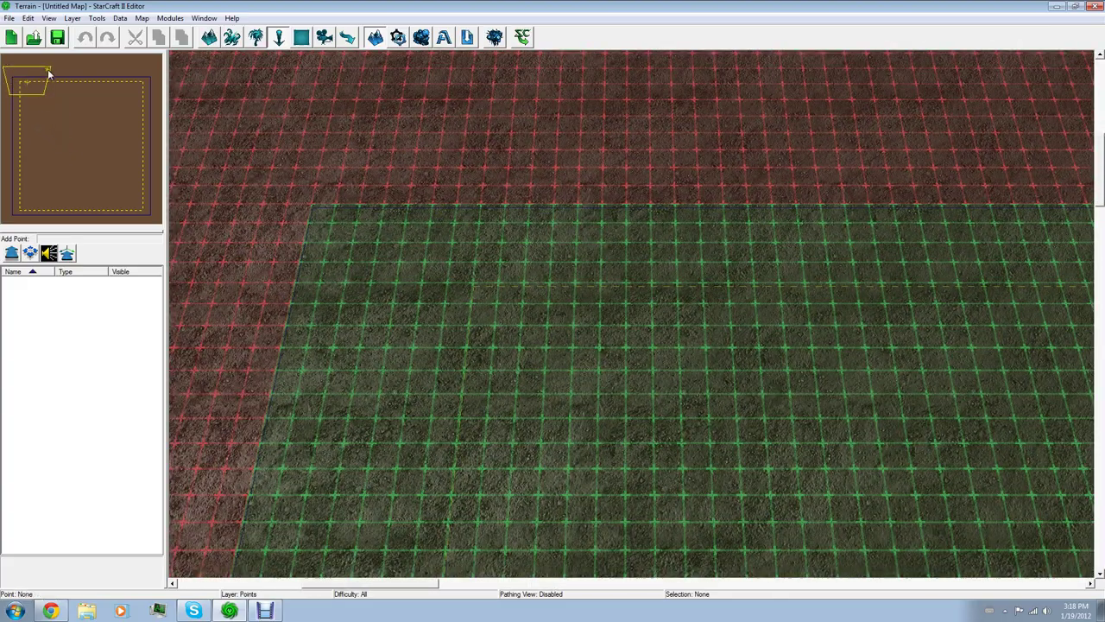
scroll(442, 272, "down", 2)
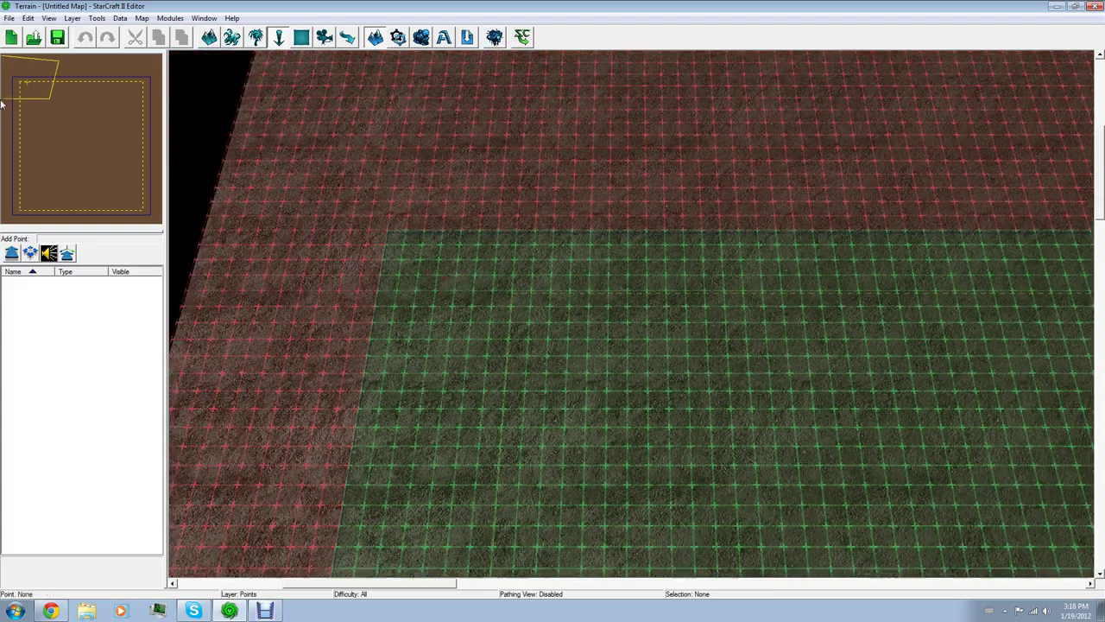
mouse_move(45, 89)
left_mouse_down()
mouse_move(109, 83)
mouse_move(87, 98)
mouse_move(26, 94)
left_mouse_up()
scroll(509, 298, "up", 4)
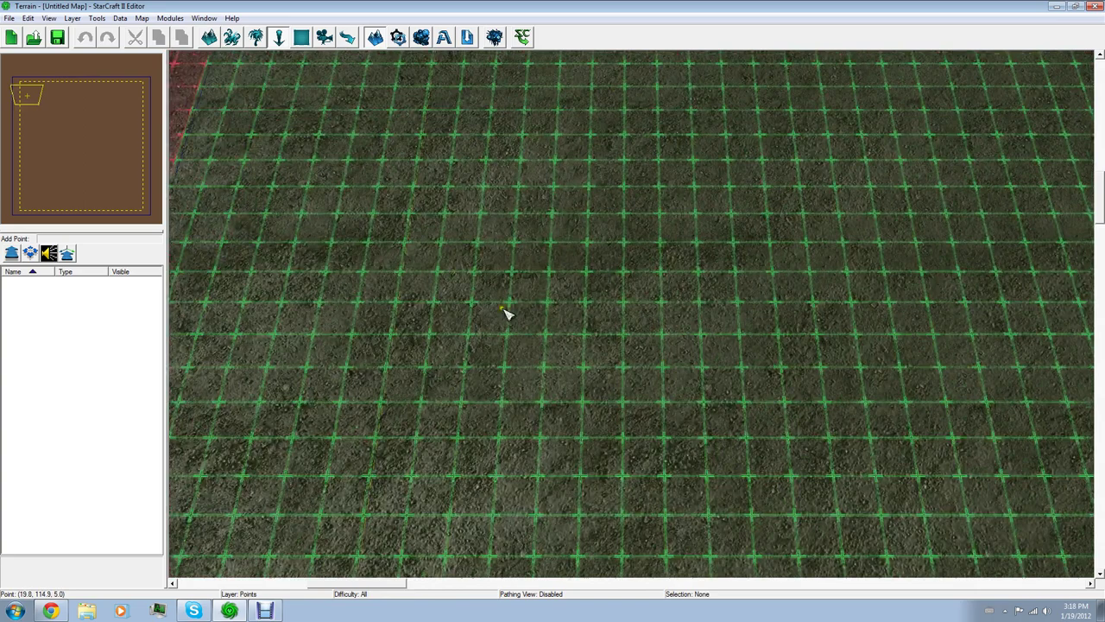
scroll(330, 306, "up", 1)
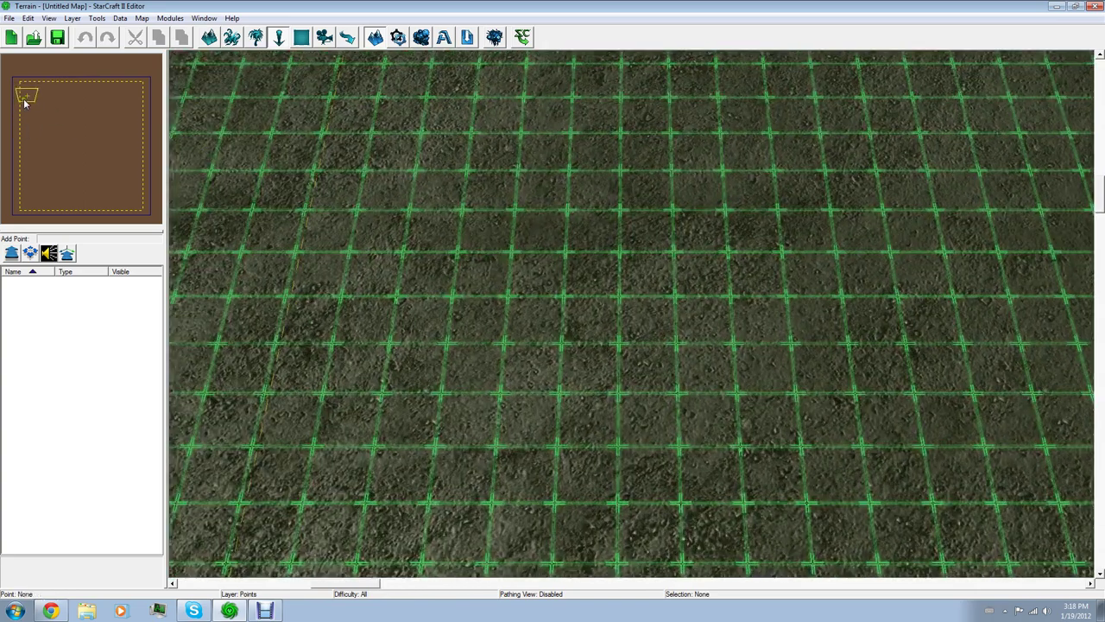
Examine the boundary between the playable and unplayable areas along the map's western edge and near its northeast corner.
left_click_drag(24, 99, 22, 97)
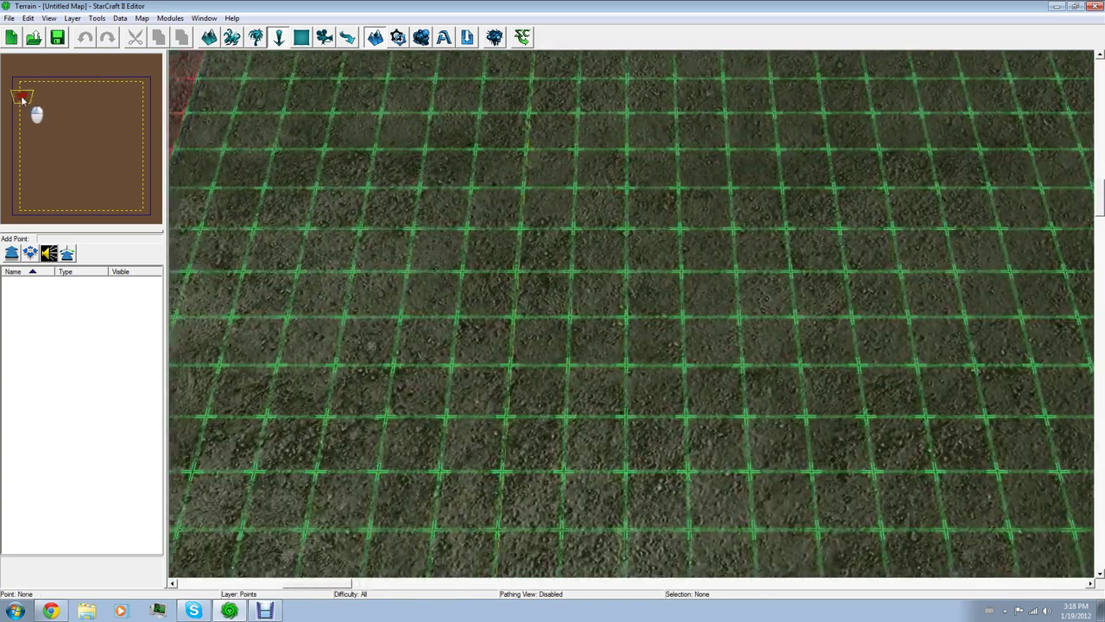
middle_click_drag(23, 100, 21, 96)
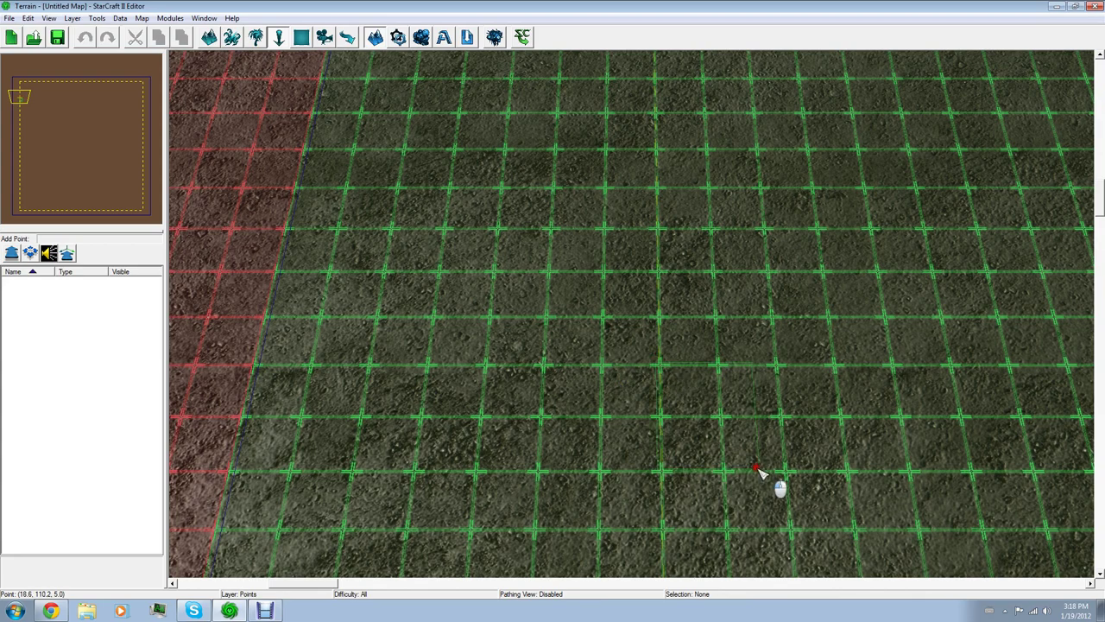
scroll(412, 202, "down", 5)
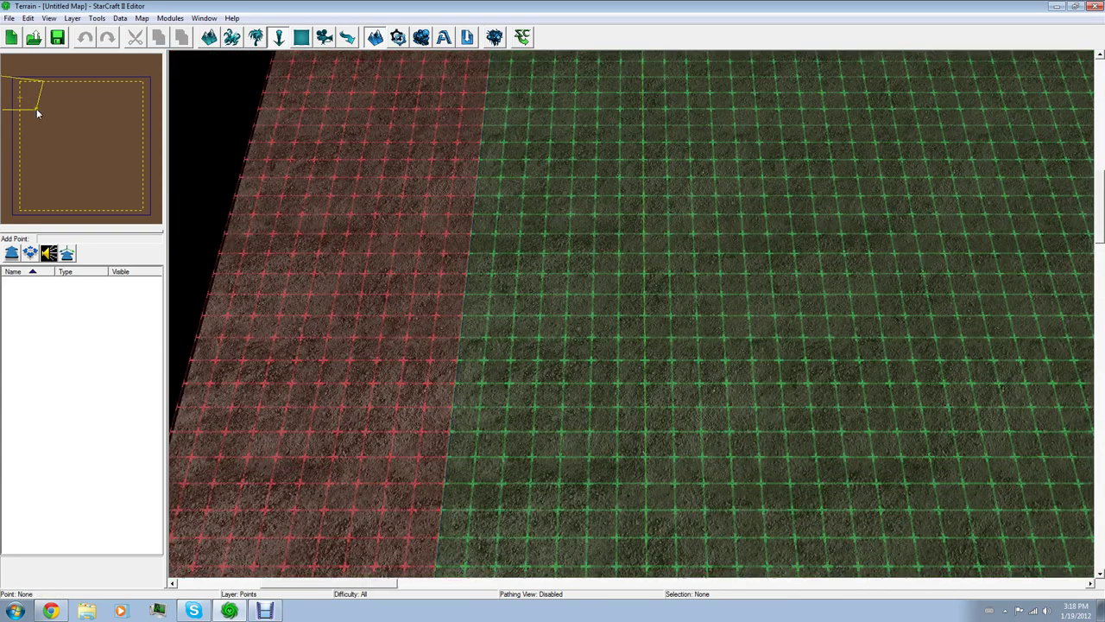
left_click_drag(37, 112, 25, 98)
middle_click_drag(362, 242, 413, 302)
left_click_drag(410, 300, 385, 292)
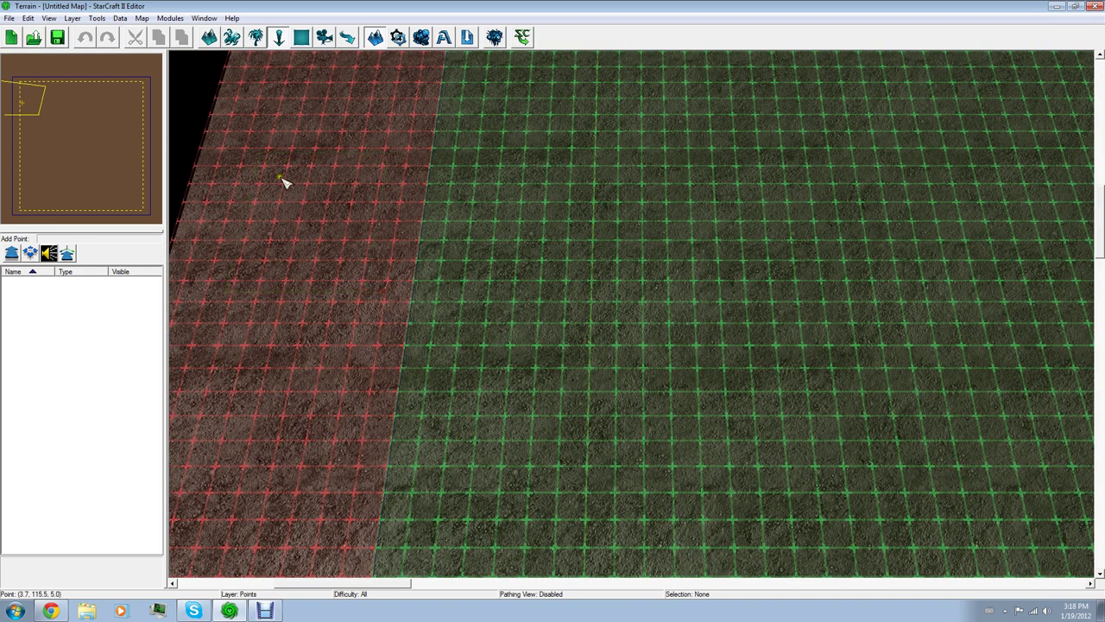
left_click_drag(278, 178, 397, 375)
left_click_drag(26, 100, 12, 103)
left_click_drag(492, 166, 581, 320)
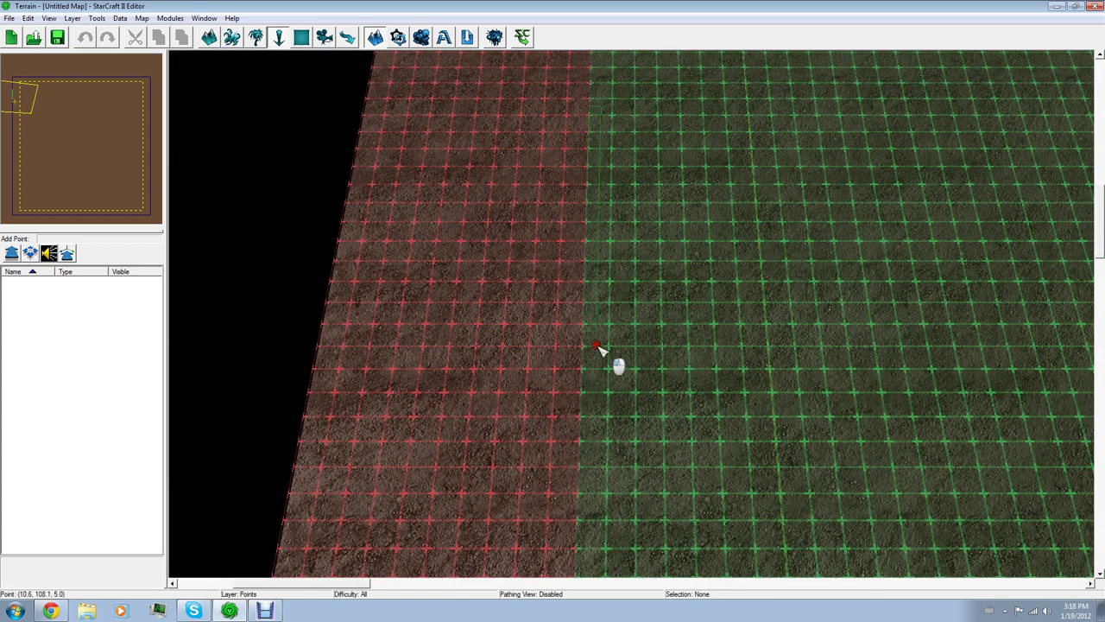
left_click_drag(24, 107, 121, 79)
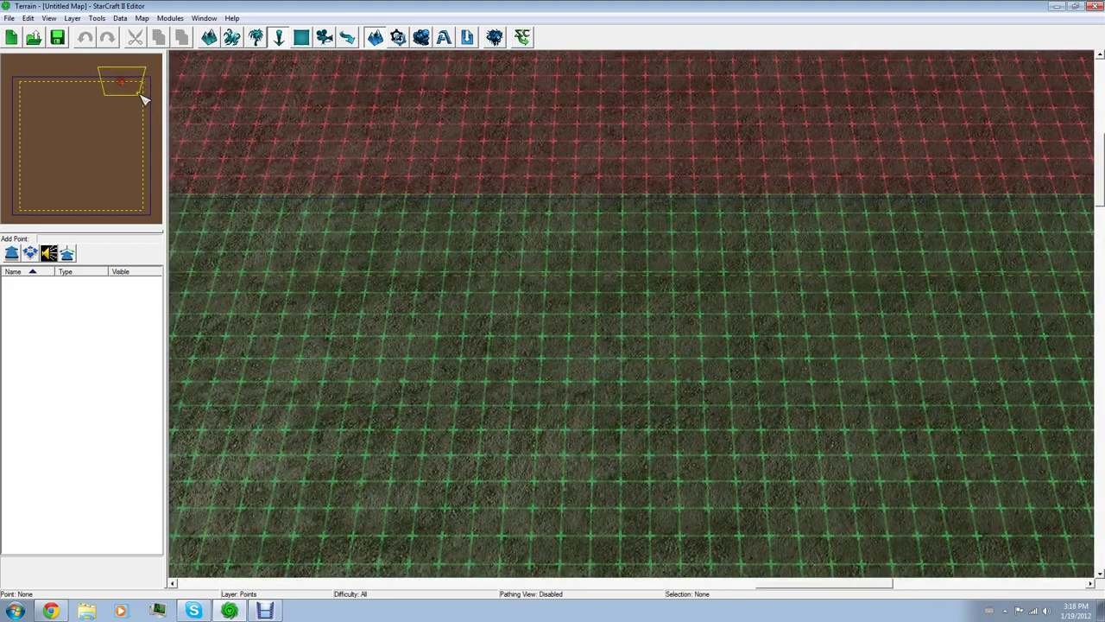
View the entire map and inspect its border regions, including the northern boundary close up.
left_click(50, 19)
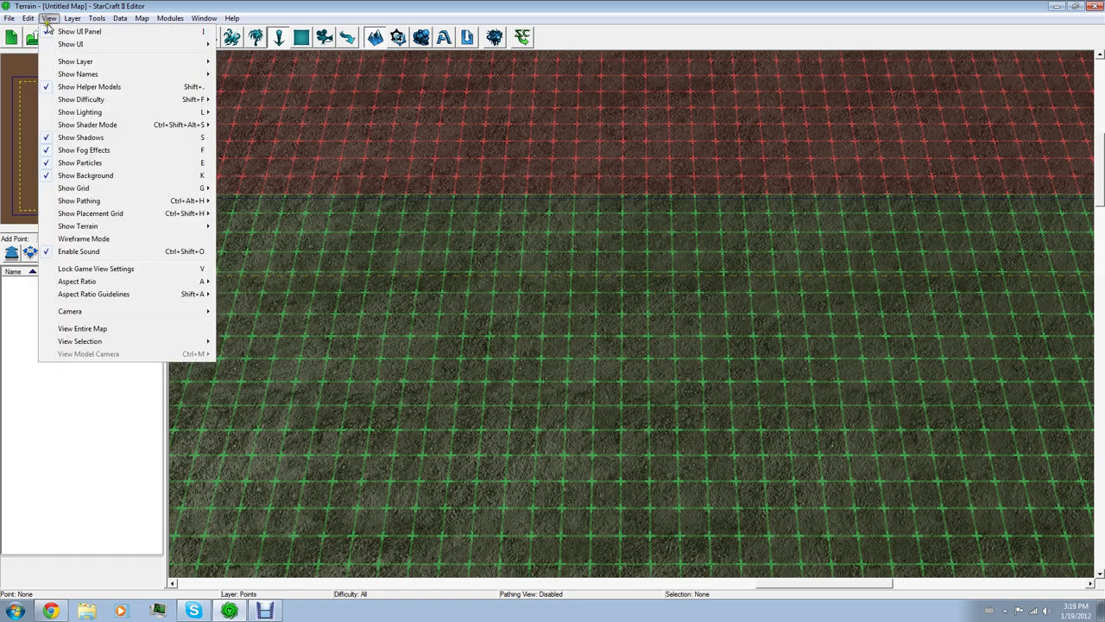
left_click(117, 329)
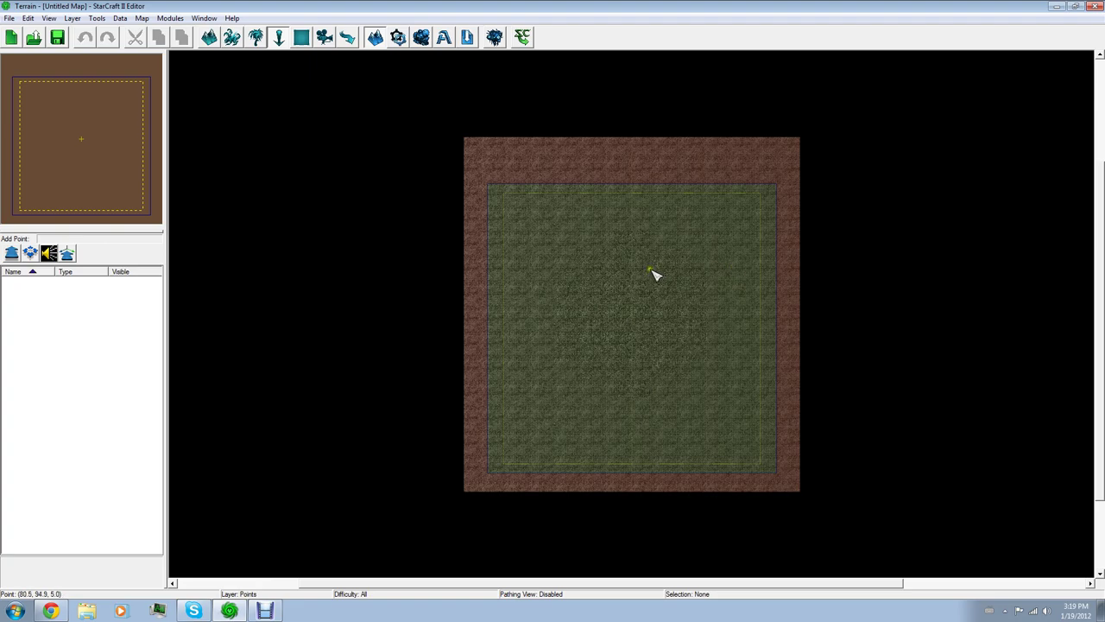
scroll(639, 281, "up", 5)
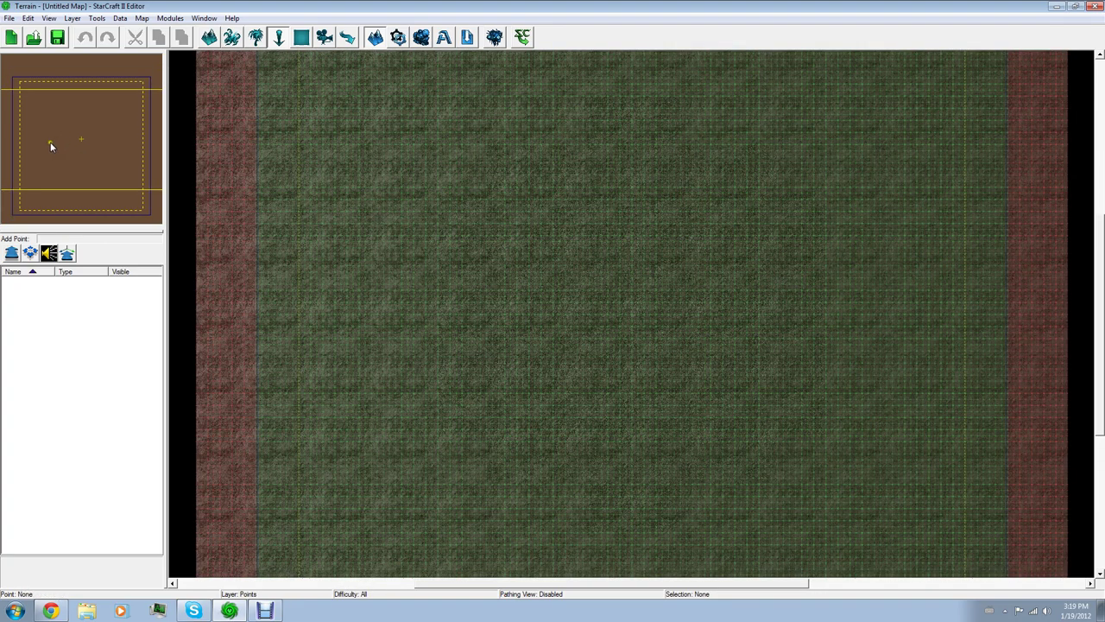
left_click_drag(50, 145, 74, 109)
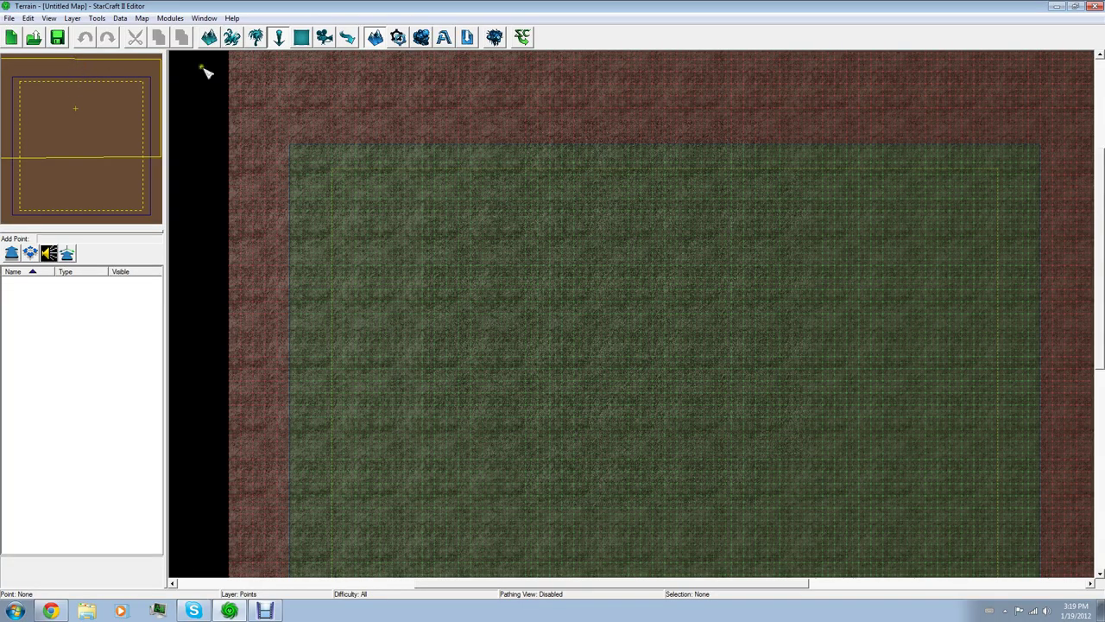
scroll(760, 285, "up", 6)
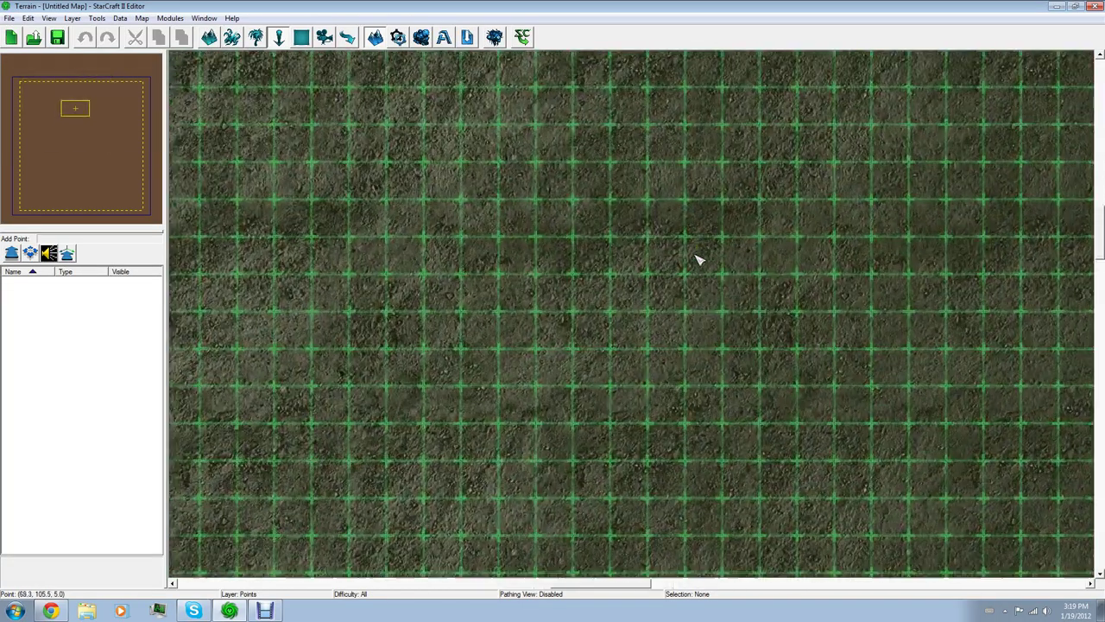
left_click_drag(74, 107, 79, 80)
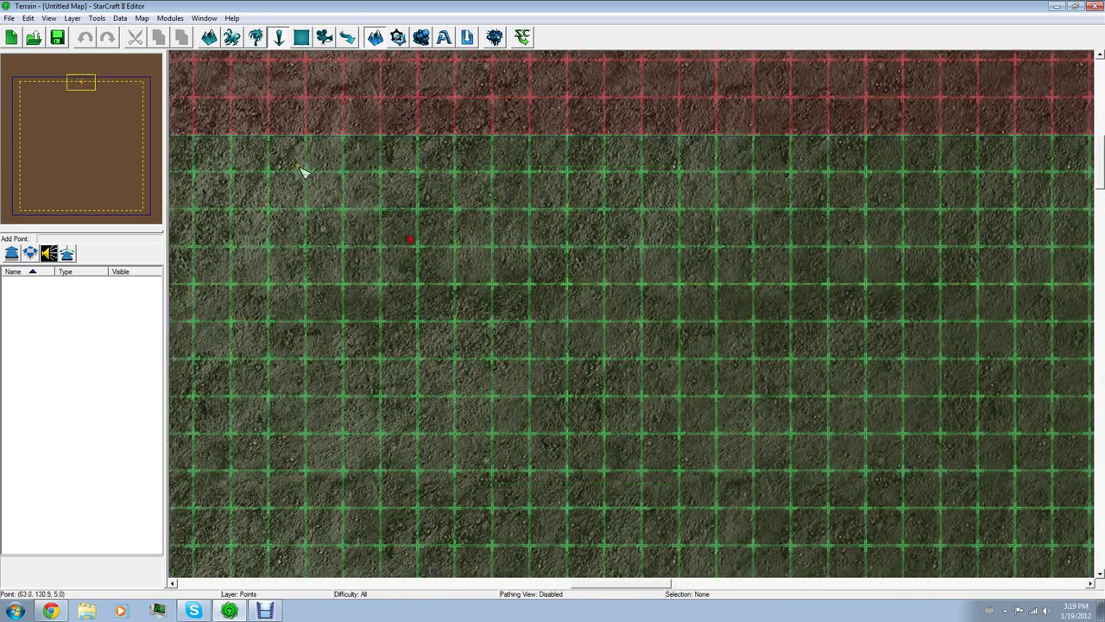
Switch to the Units layer, set the unit owner to Player 1, and limit the palette to Melee units.
left_click(232, 38)
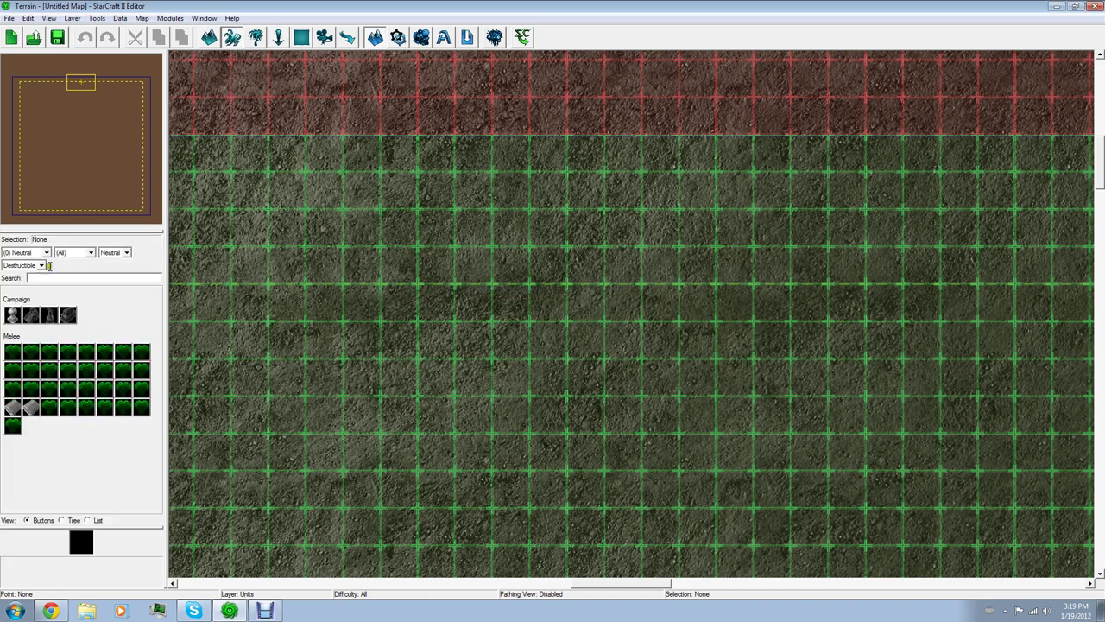
left_click(32, 253)
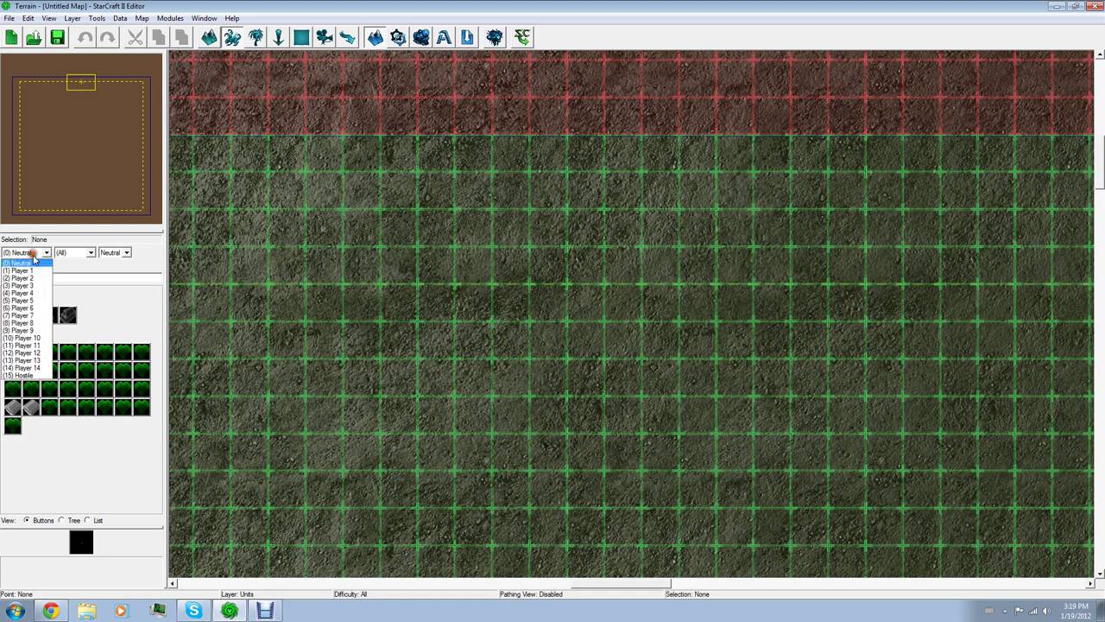
left_click(28, 263)
left_click(31, 253)
left_click(19, 272)
left_click(74, 252)
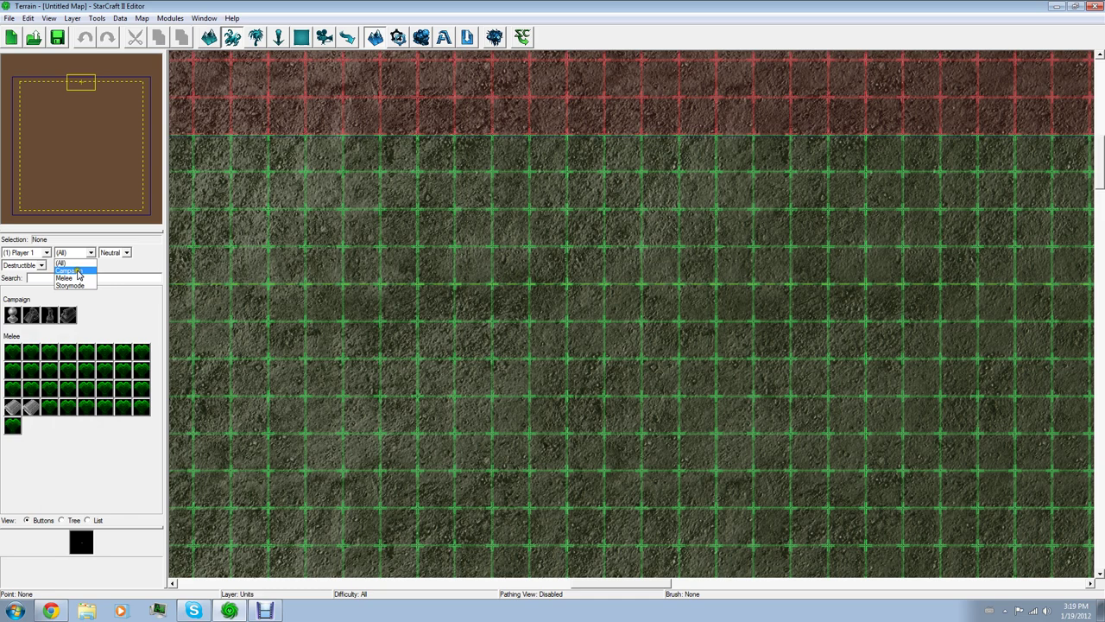
left_click(71, 277)
Filter the palette to the Zerg race and Unit type, and place a Zergling just inside the map's northern boundary.
left_click(115, 252)
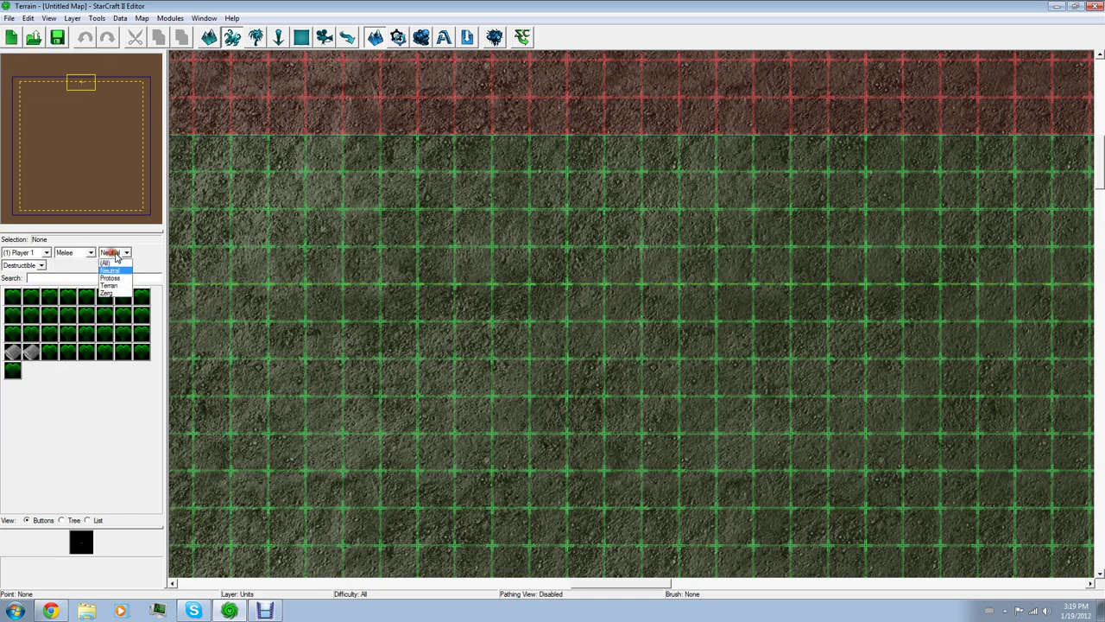
left_click(121, 296)
left_click(30, 265)
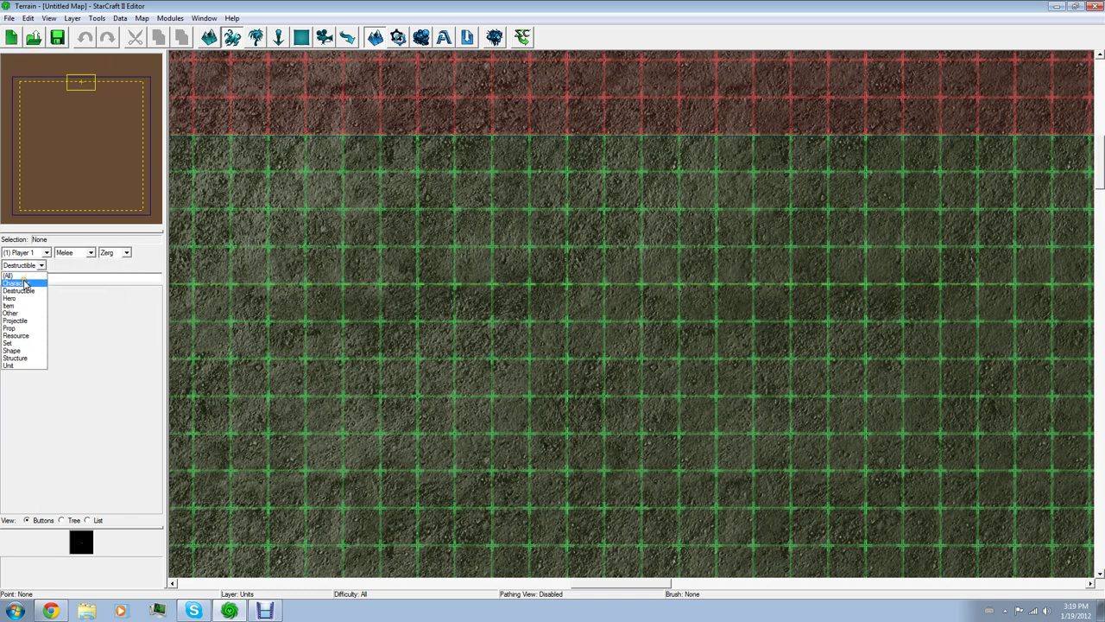
left_click(25, 366)
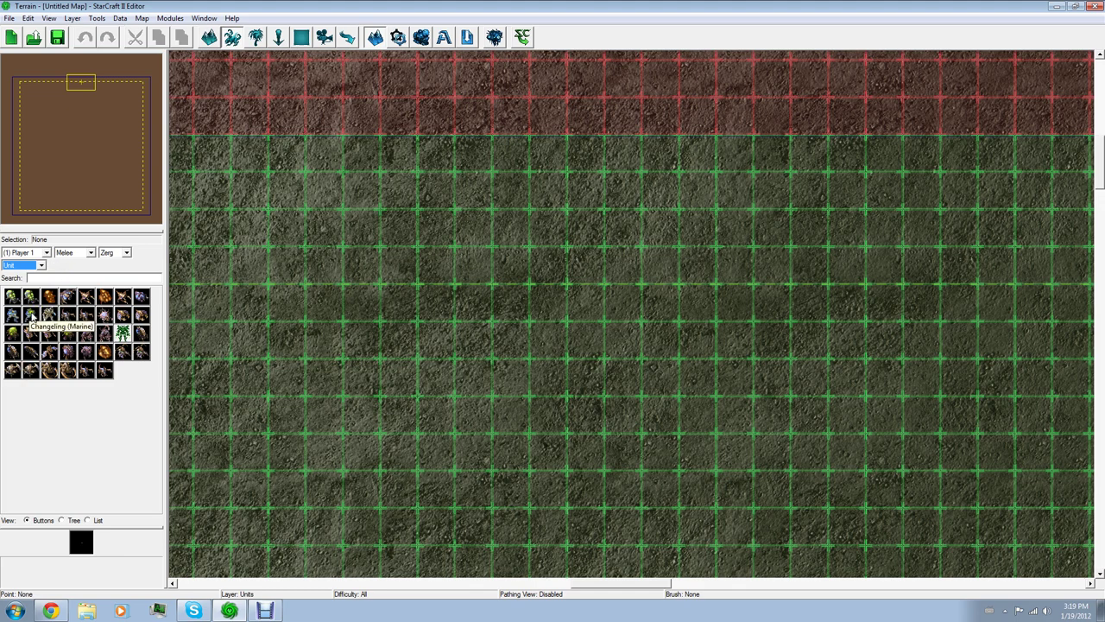
left_click(86, 372)
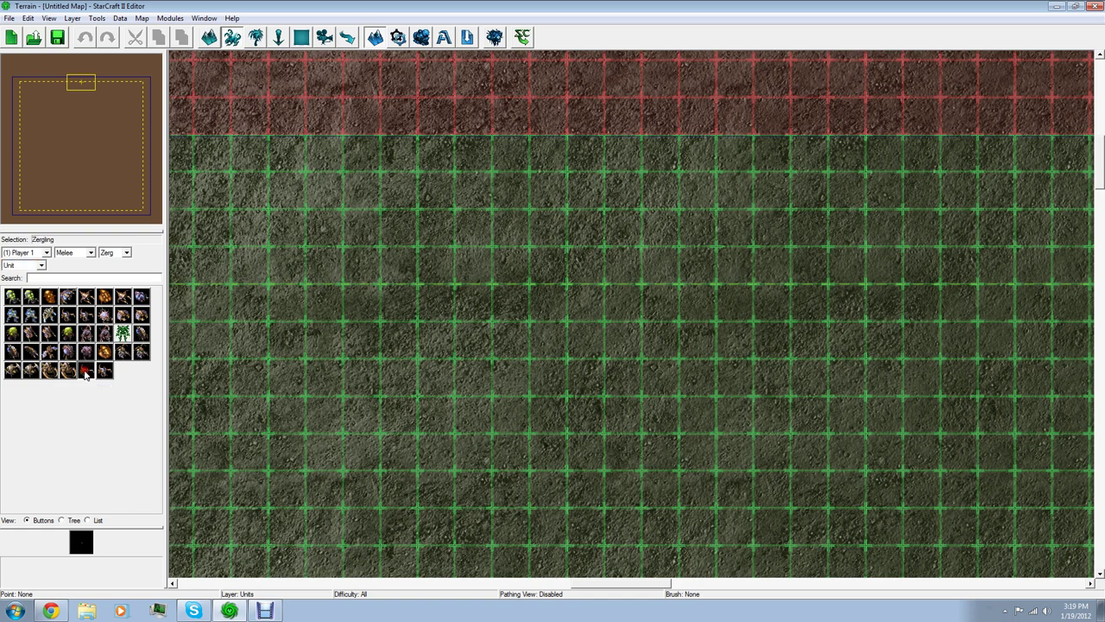
left_click(547, 230)
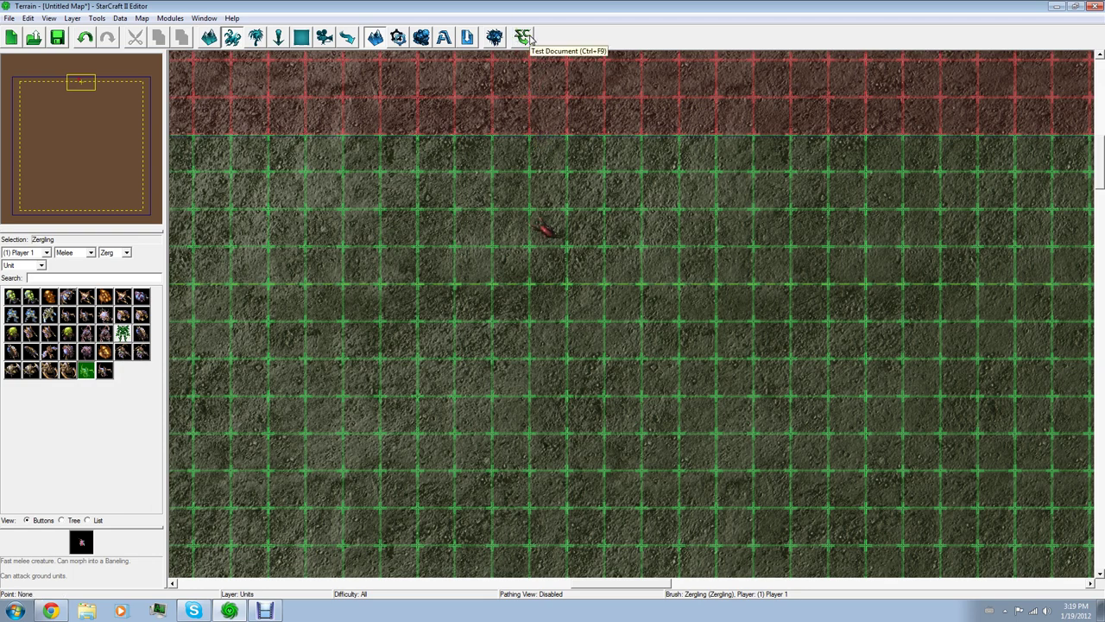
Save the map as tutorial in the Multiplayer folder and run it with Test Document.
left_click(57, 36)
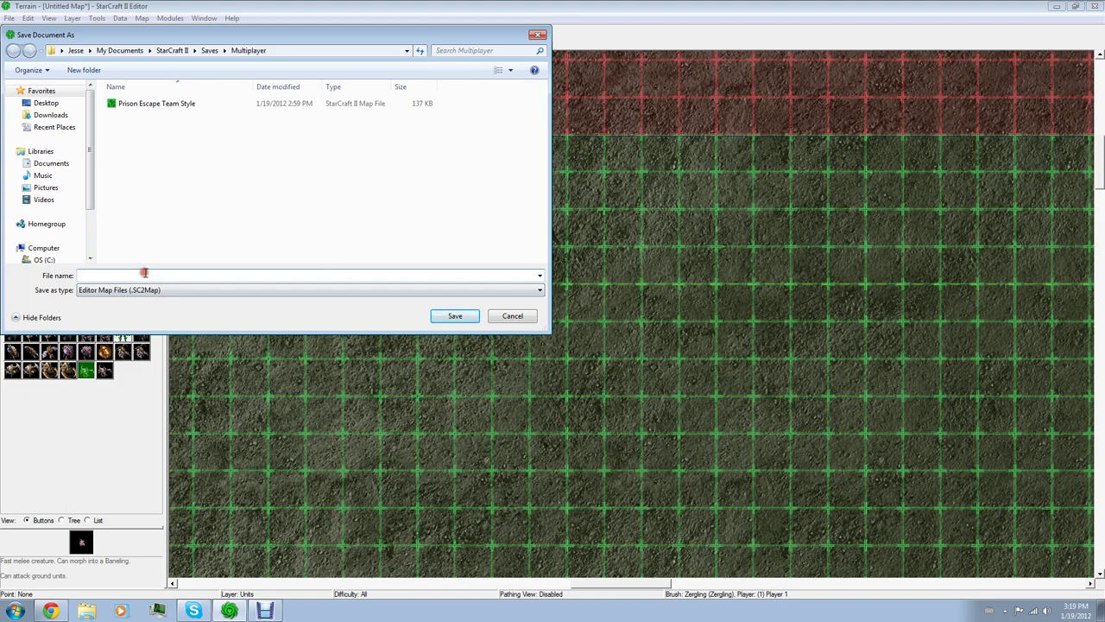
key("Return")
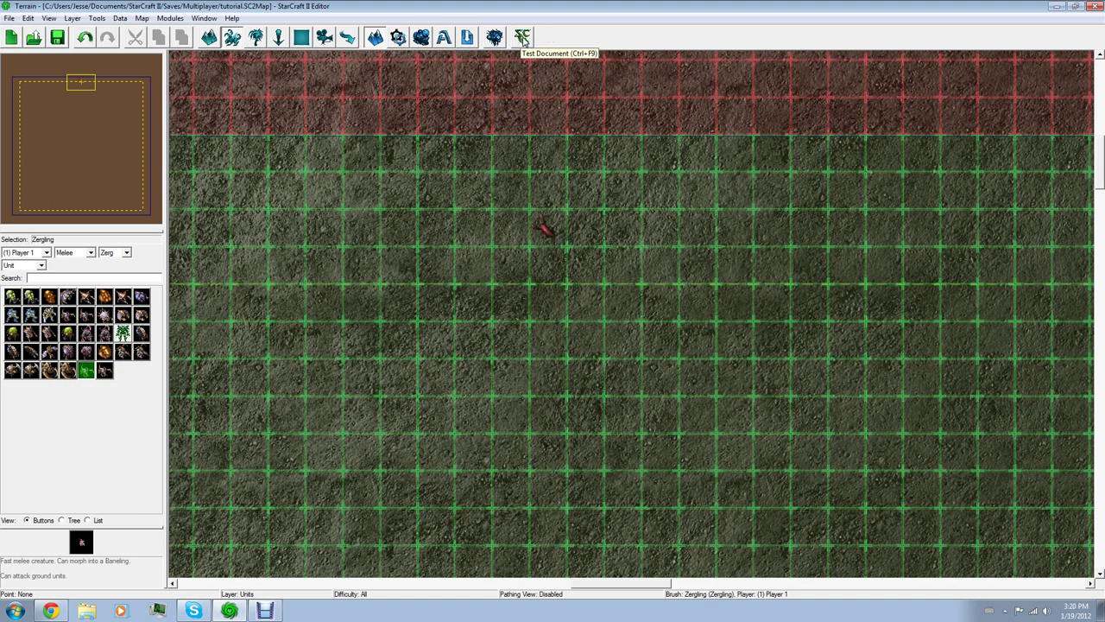
left_click(523, 38)
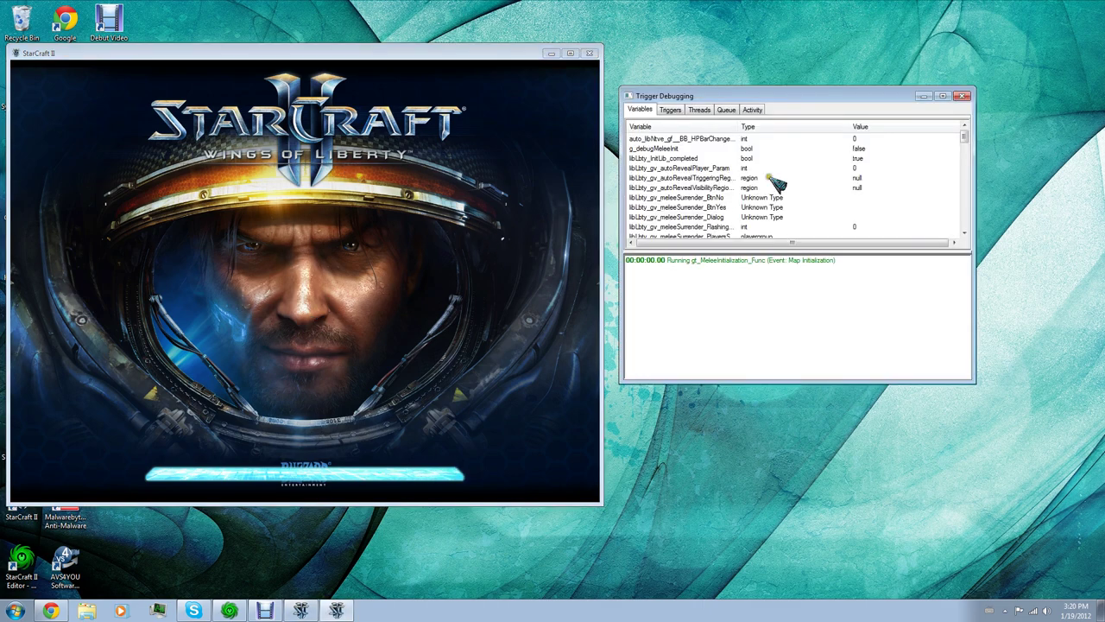
mouse_move(717, 96)
left_mouse_down()
mouse_move(753, 89)
mouse_move(730, 96)
left_mouse_up()
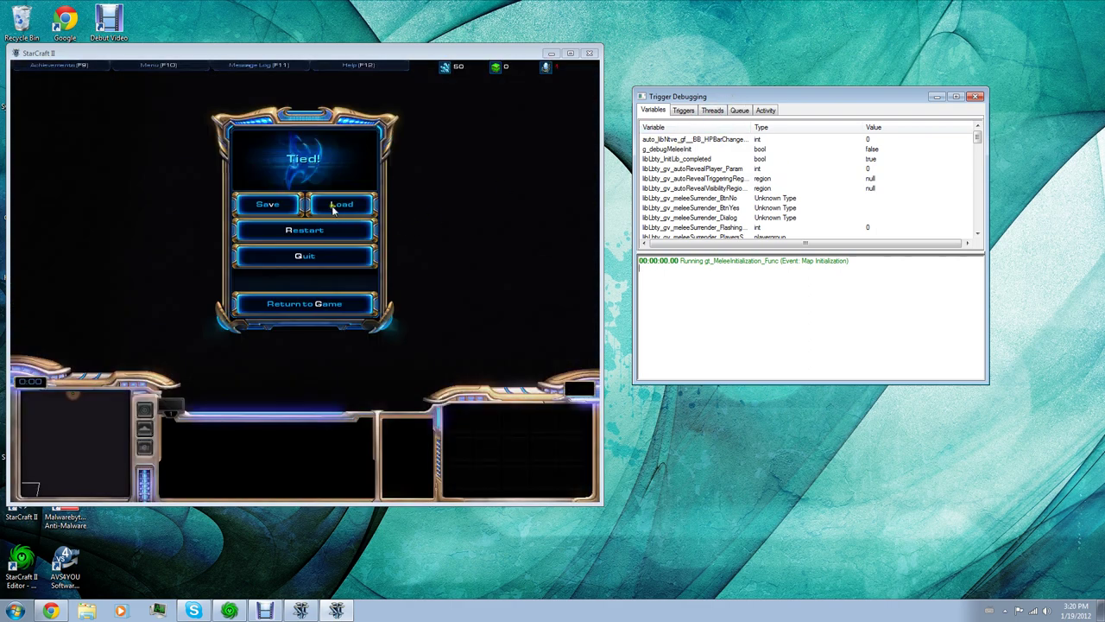
left_click(354, 151)
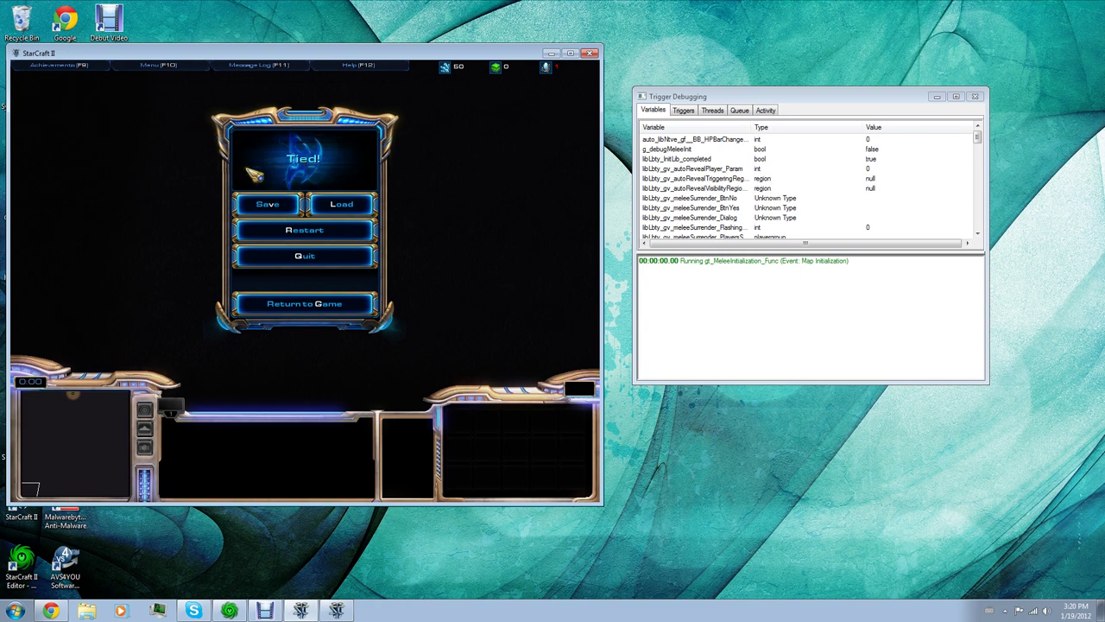
Return to the game from the end-of-match dialog, select the Zergling, and order it to move southwest.
left_click(347, 303)
left_click_drag(108, 396, 72, 396)
left_click_drag(354, 167, 442, 254)
right_click(338, 287)
right_click(280, 246)
right_click(203, 233)
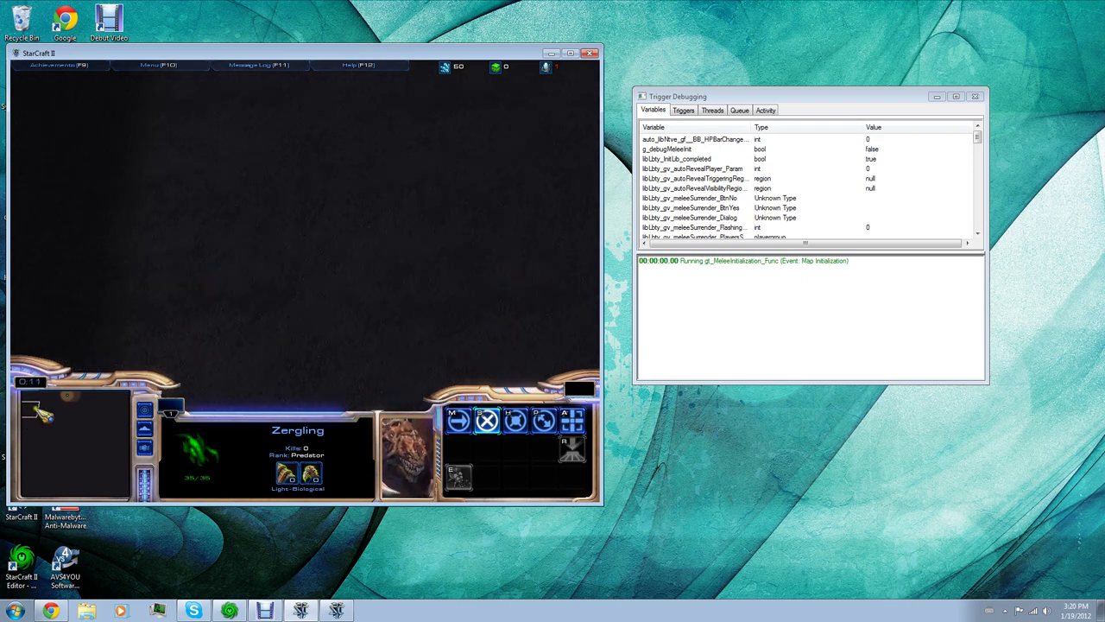
Send the Zergling west toward the map's edge to test the limit of the playable area.
left_click_drag(26, 415, 67, 395)
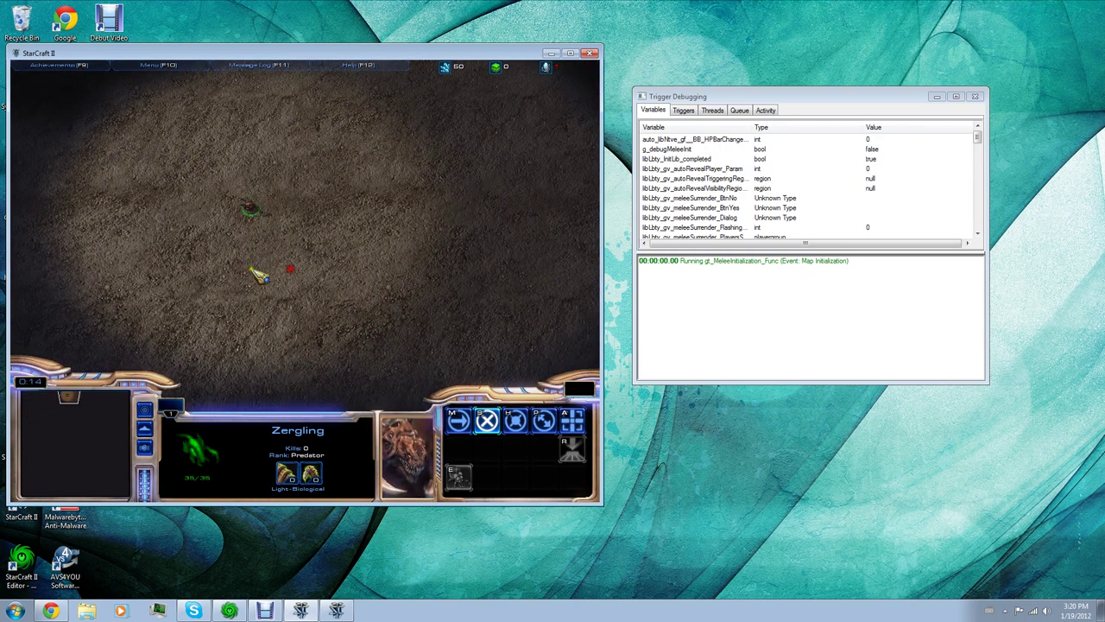
right_click(241, 262)
right_click(74, 248)
right_click_drag(3, 271, 10, 271)
left_click(100, 212)
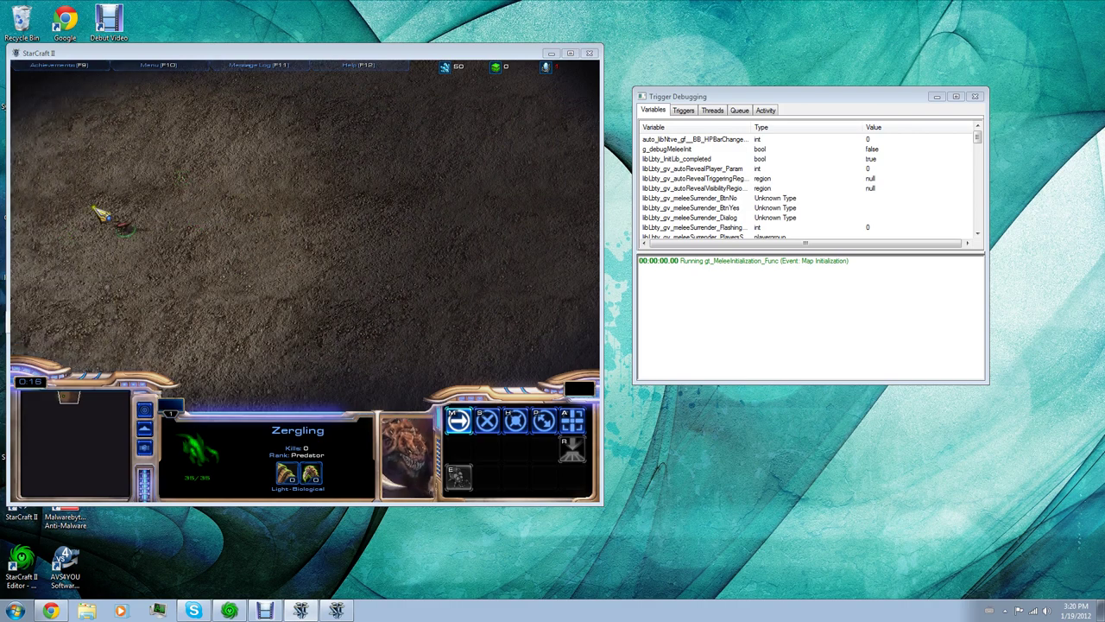
right_click(17, 258)
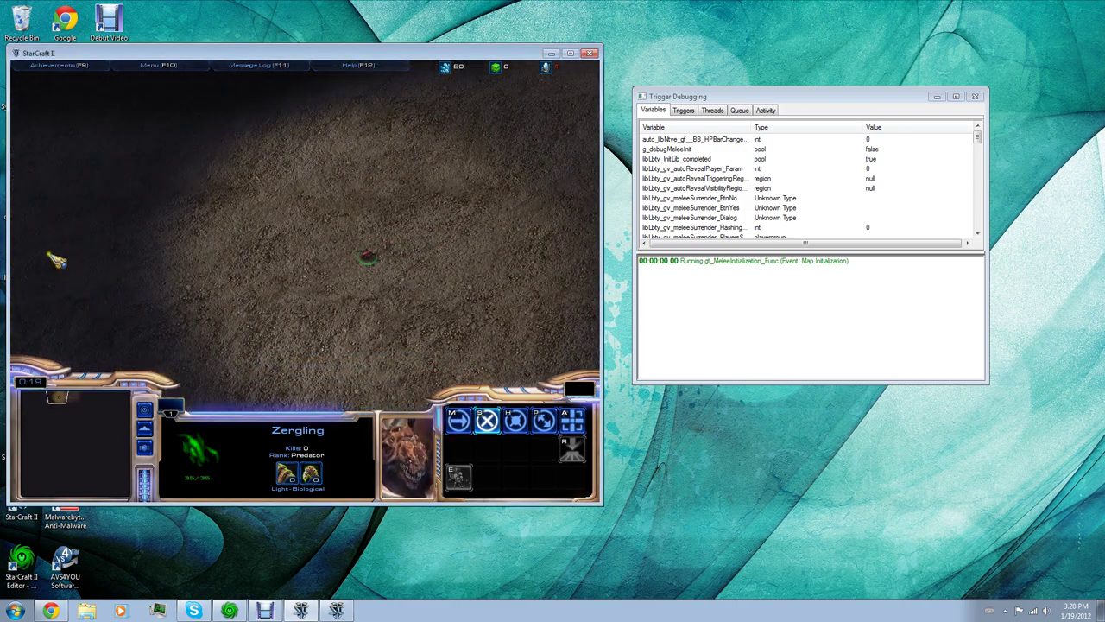
right_click(90, 254)
right_click(66, 259)
key("Left")
right_click(111, 246)
right_click(113, 256)
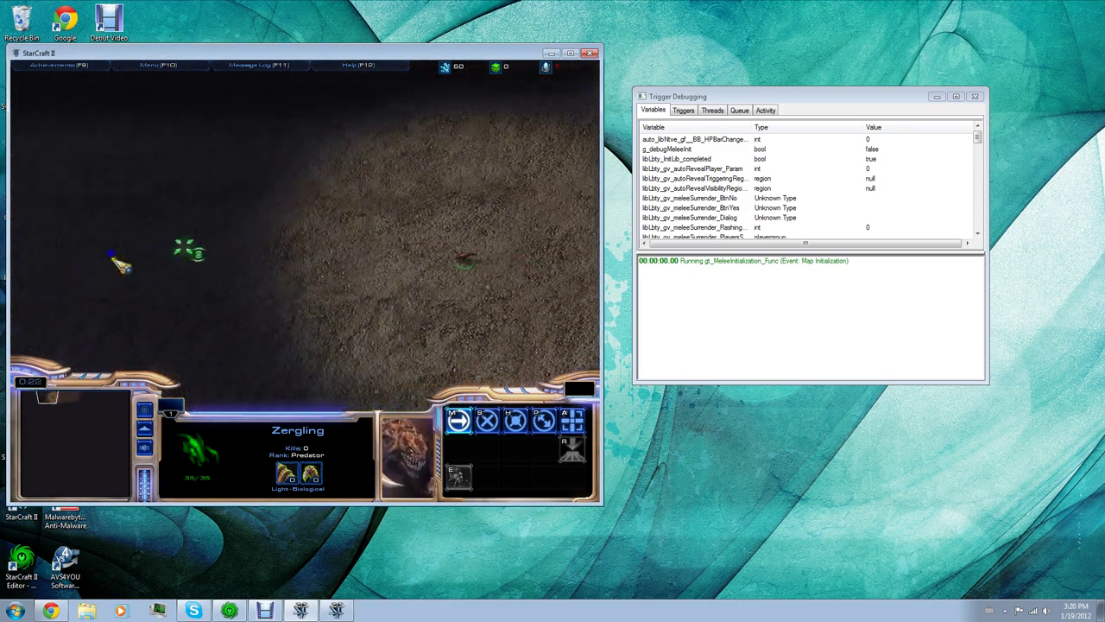
right_click(129, 285)
right_click(116, 312)
right_click(124, 302)
right_click(73, 245)
right_click(75, 242)
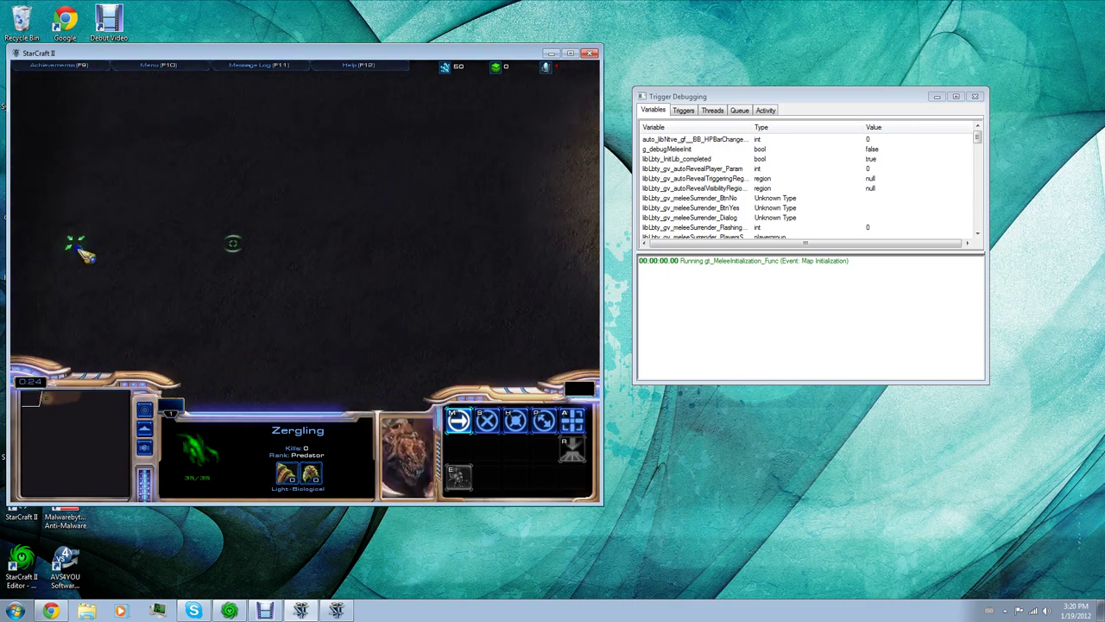
Send the Zergling north toward the map's upper edge to test how far it can travel.
key("Up")
right_click(400, 230)
right_click(388, 195)
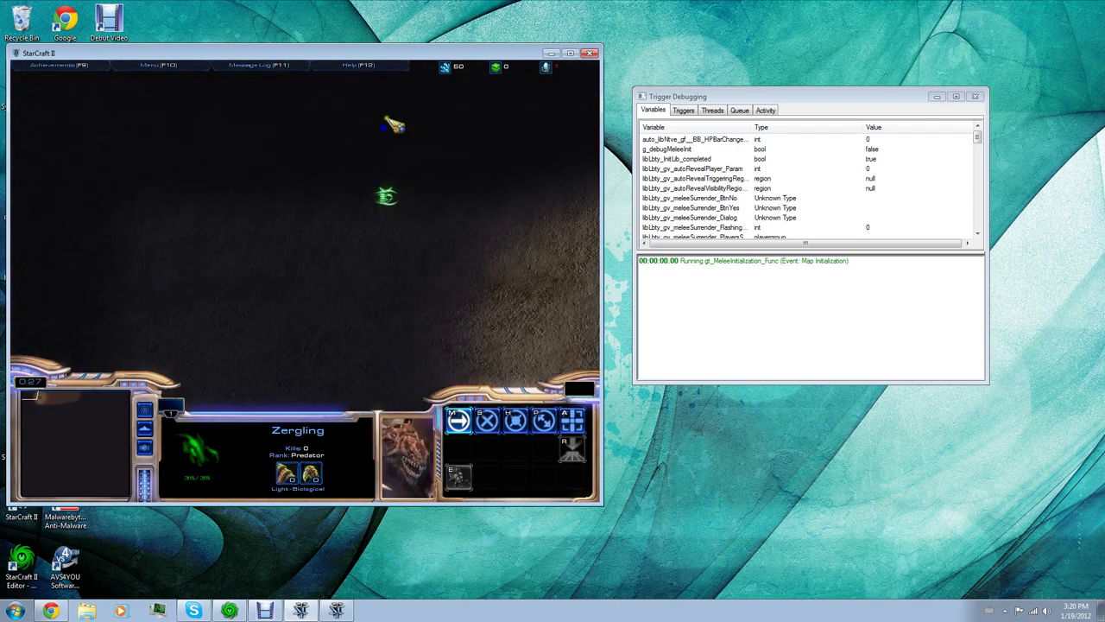
right_click(414, 122)
right_click(439, 117)
right_click(452, 114)
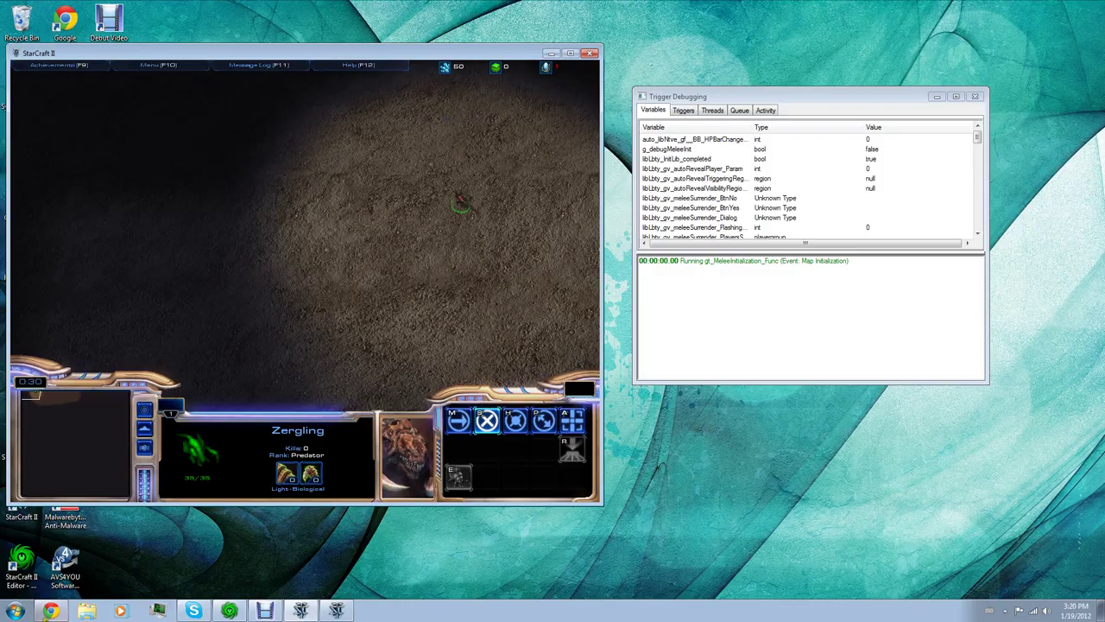
Switch to the StarCraft II Editor and examine the grid boundary at the map's upper edge near the Zergling.
left_click(259, 610)
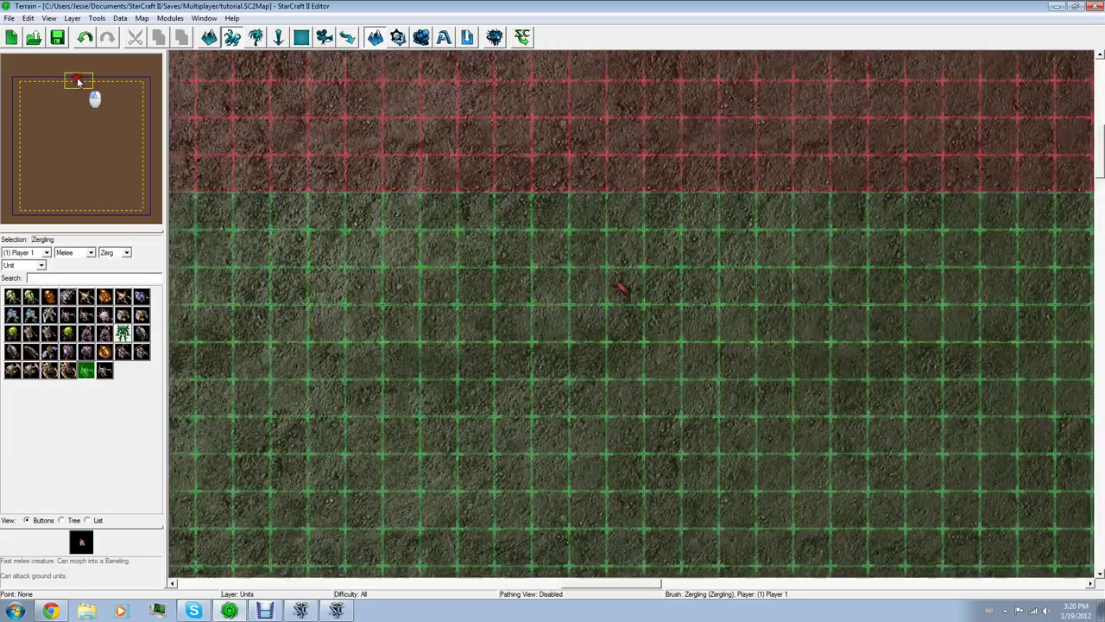
left_click(78, 80)
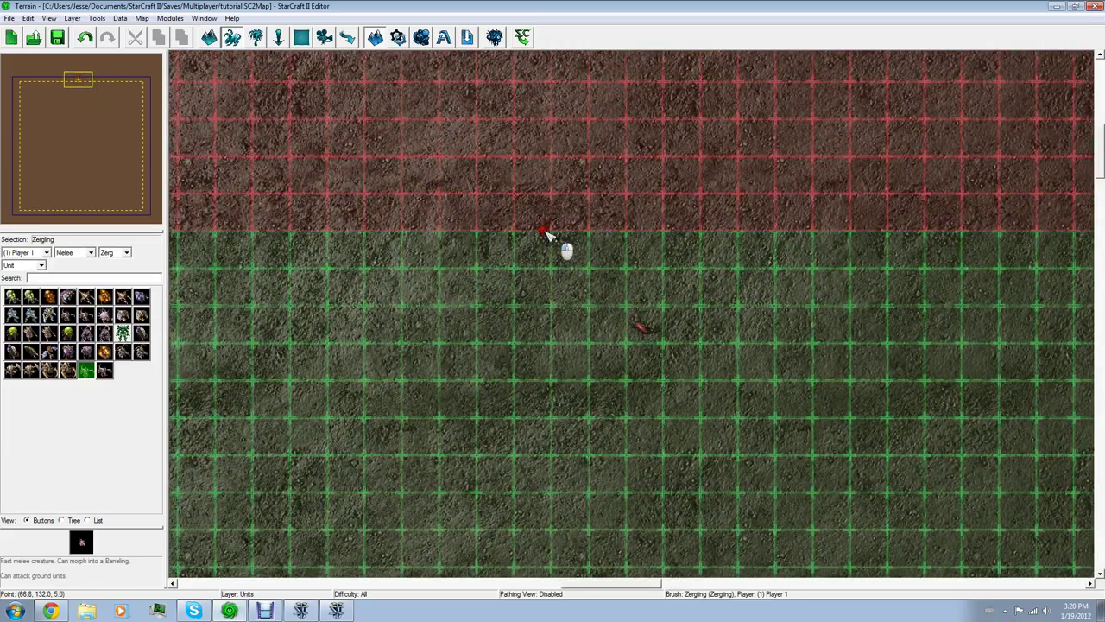
key("Escape")
mouse_move(414, 198)
left_mouse_down()
mouse_move(492, 245)
mouse_move(637, 240)
left_mouse_up()
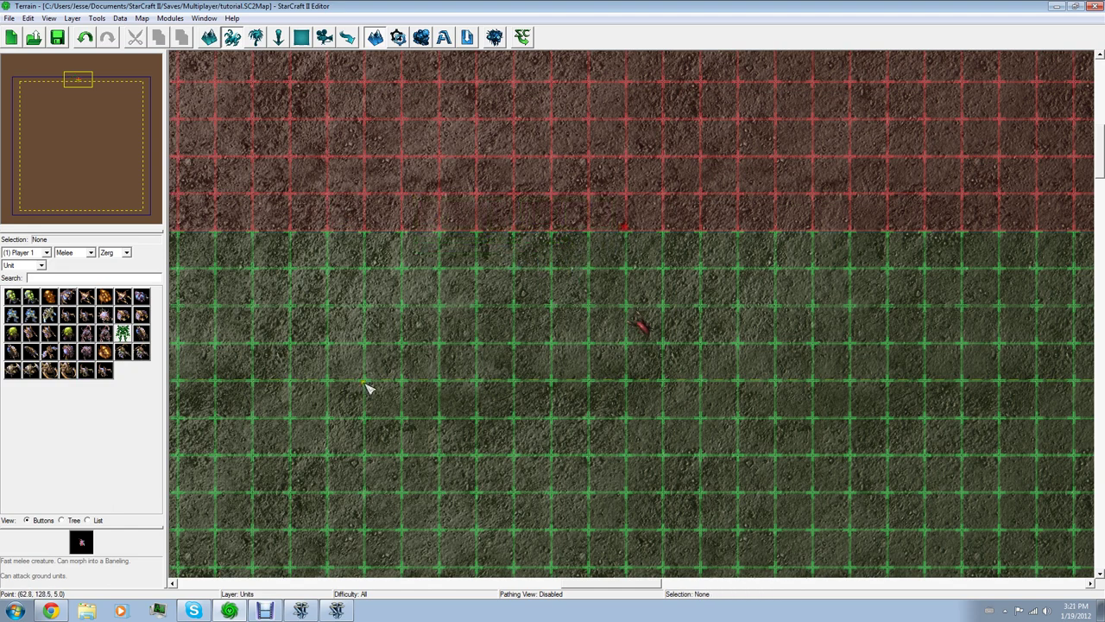
Return to the running StarCraft II test and order the Zergling back and forth against the map's upper boundary.
left_click(336, 610)
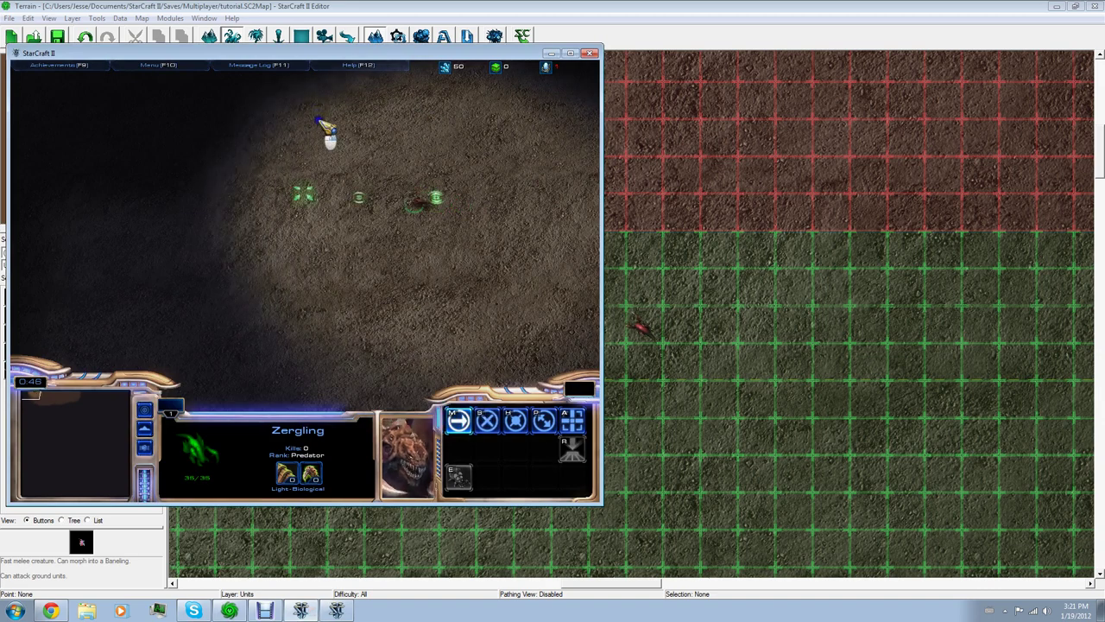
right_click(389, 125)
right_click(417, 125)
right_click(469, 123)
right_click(510, 131)
right_click(464, 140)
right_click(418, 150)
right_click(380, 149)
right_click(424, 146)
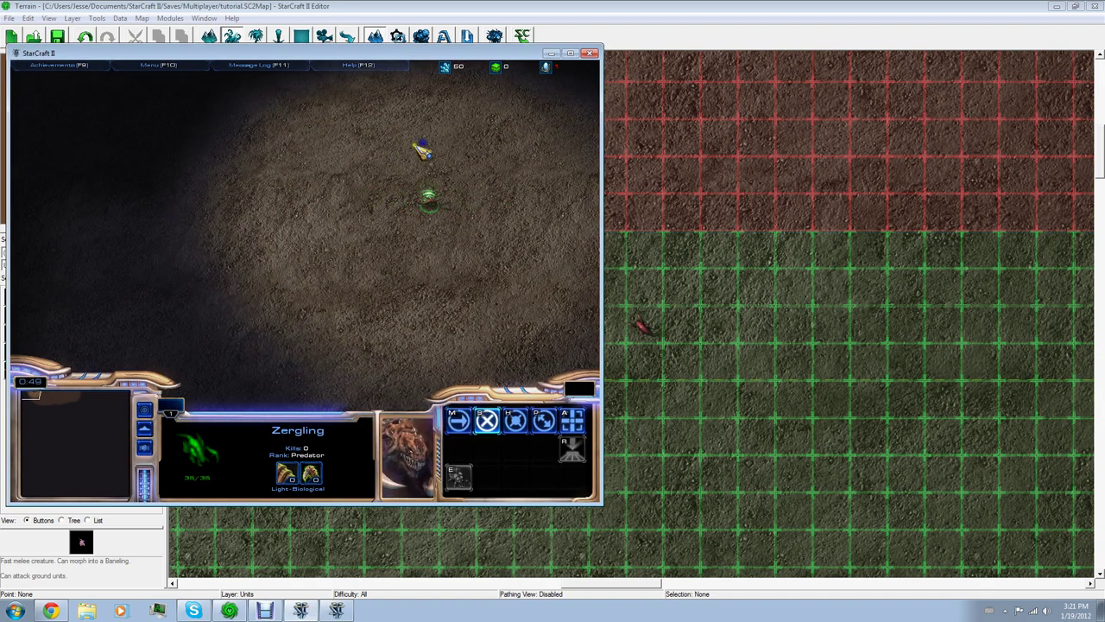
Minimize the game and scatter a group of Player 1 Zerglings inside the playable area near the map's upper edge.
left_click(553, 53)
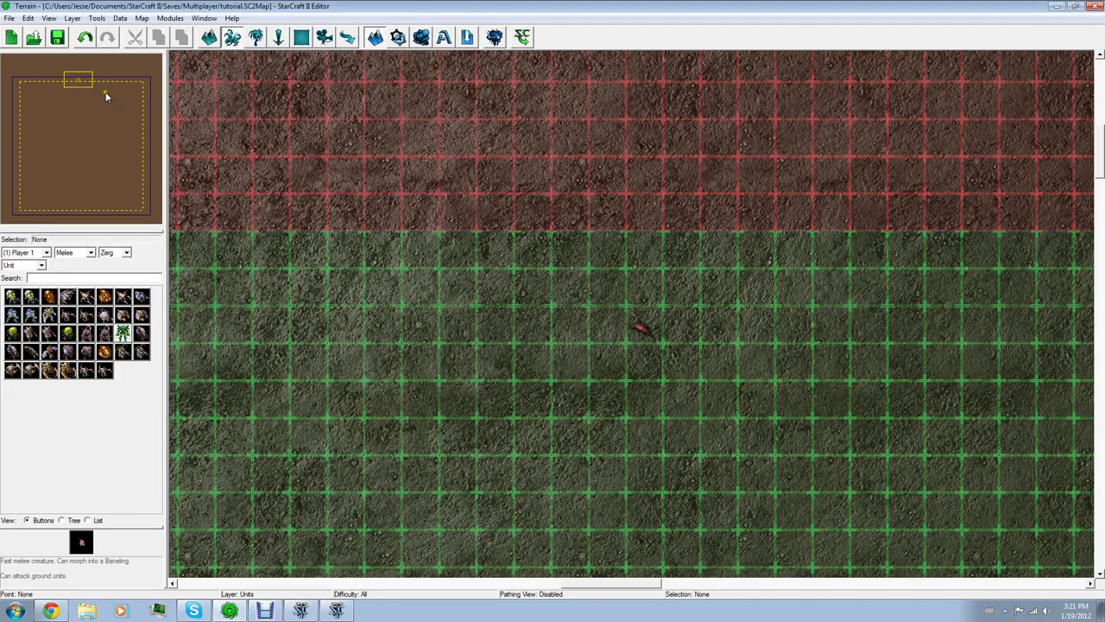
left_click(76, 81)
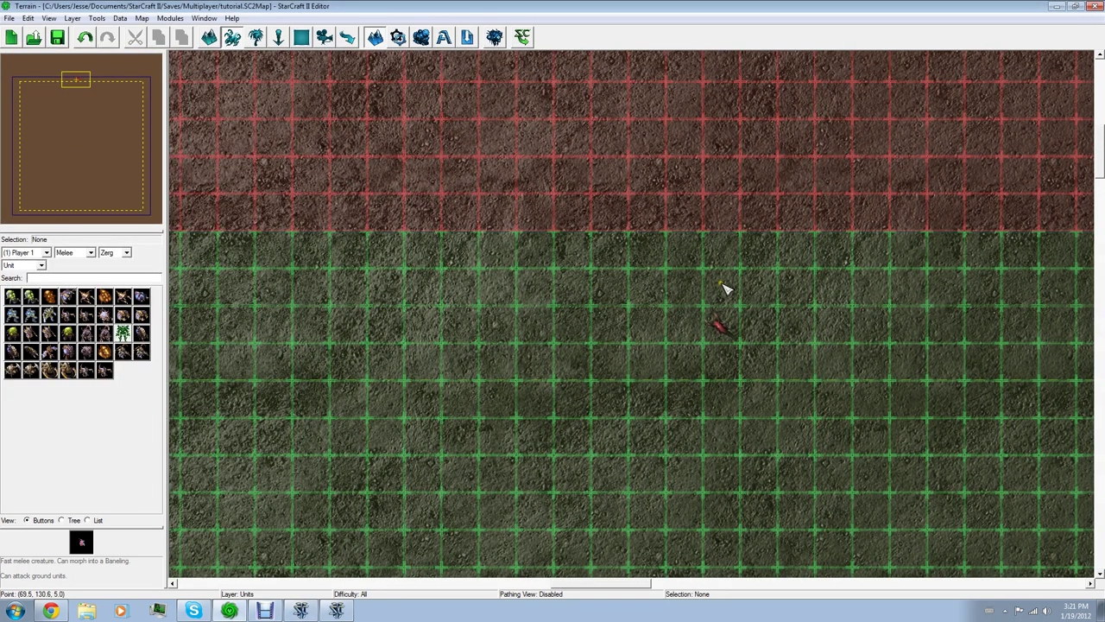
key("space")
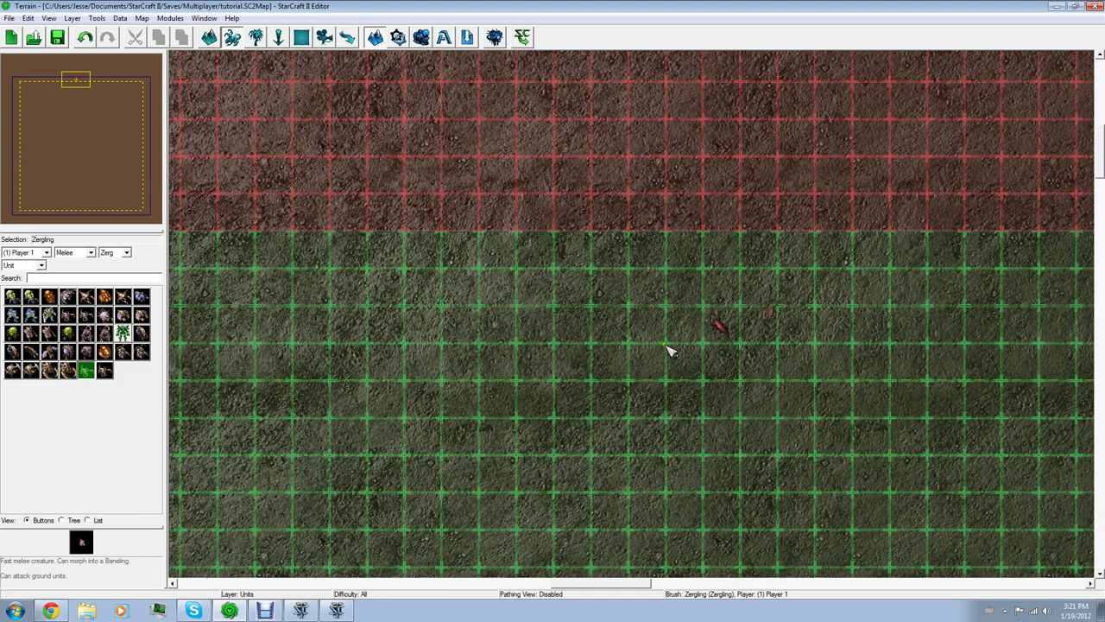
left_click(481, 365)
left_click(613, 407)
left_click(729, 449)
left_click(776, 420)
left_click(851, 360)
left_click(847, 320)
left_click(801, 281)
left_click(692, 311)
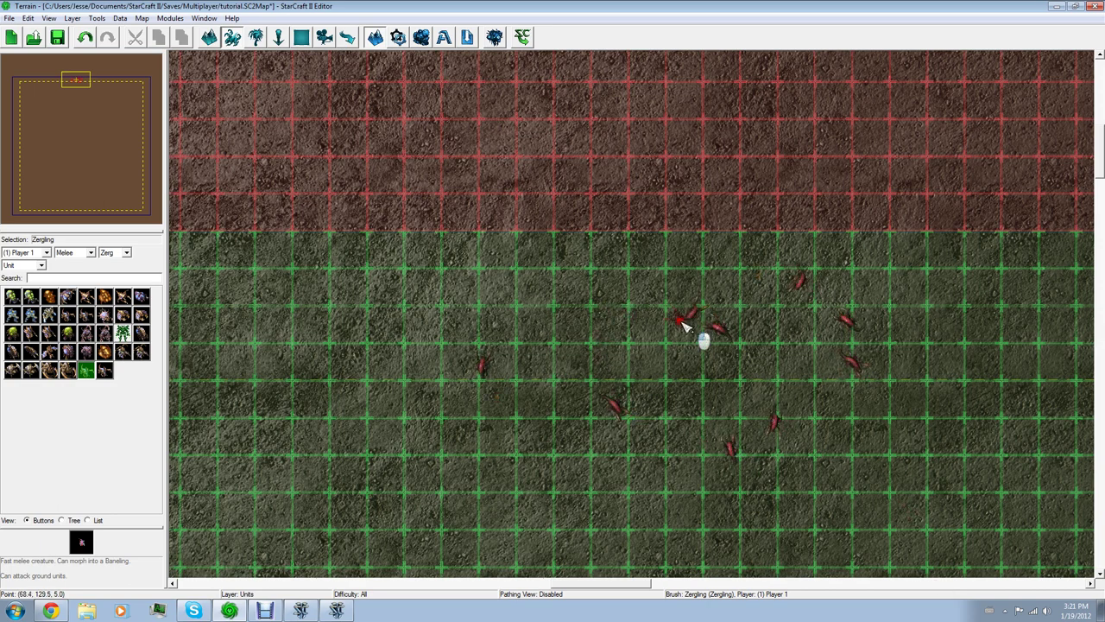
left_click(625, 431)
left_click(693, 382)
left_click(680, 416)
key("Escape")
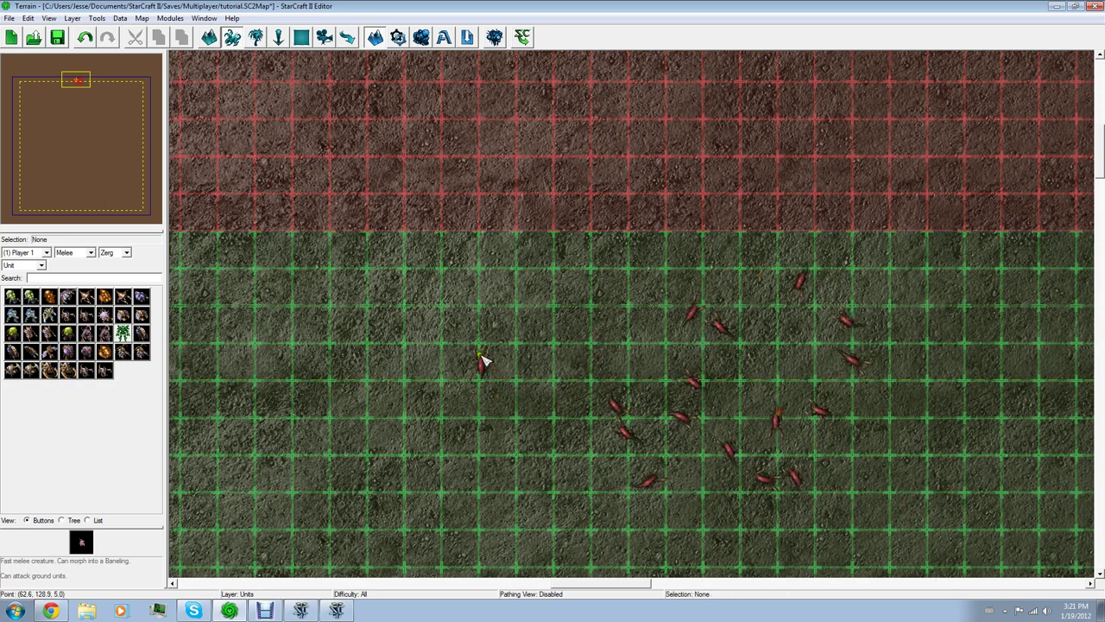
Switch from placing to selecting units, move the lone Zergling west of the group slightly north, and delete it.
left_click(481, 363)
key("space")
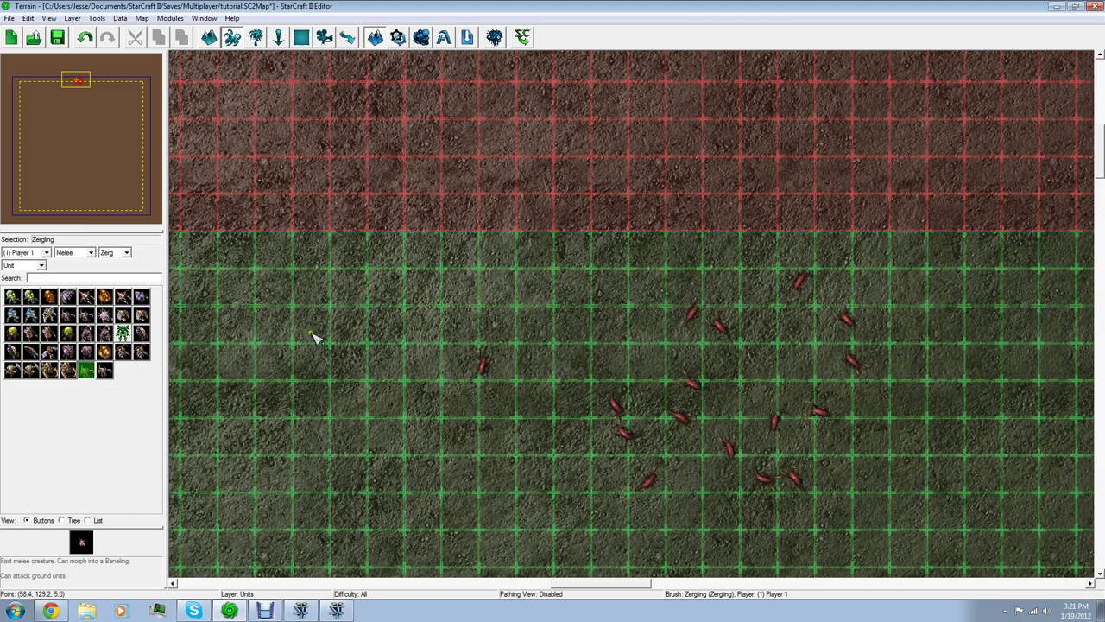
key("Escape")
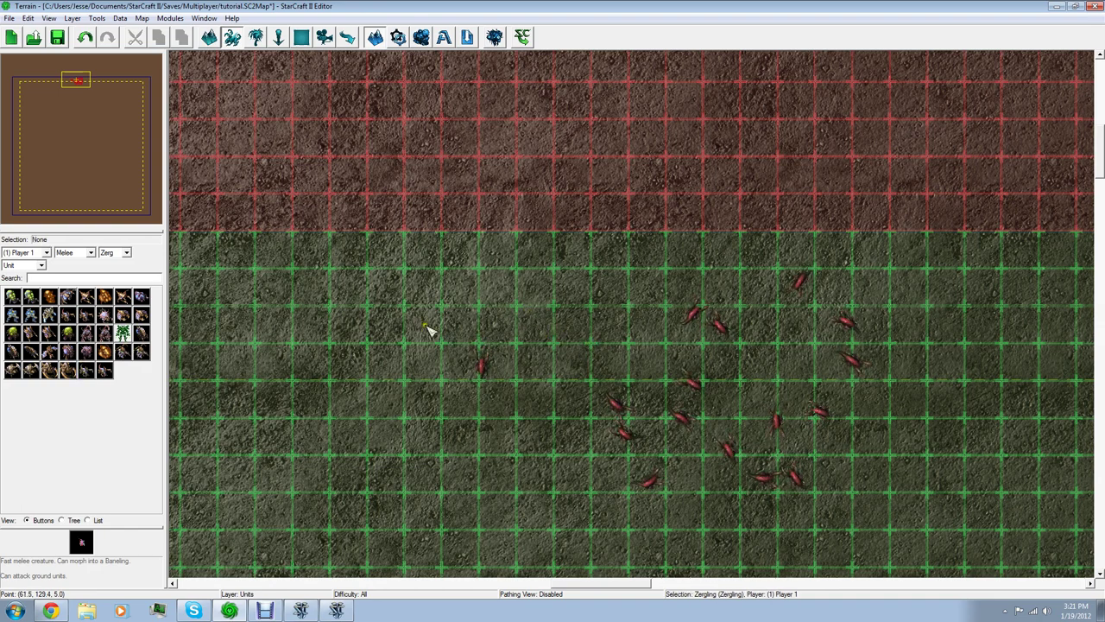
left_click_drag(422, 313, 549, 437)
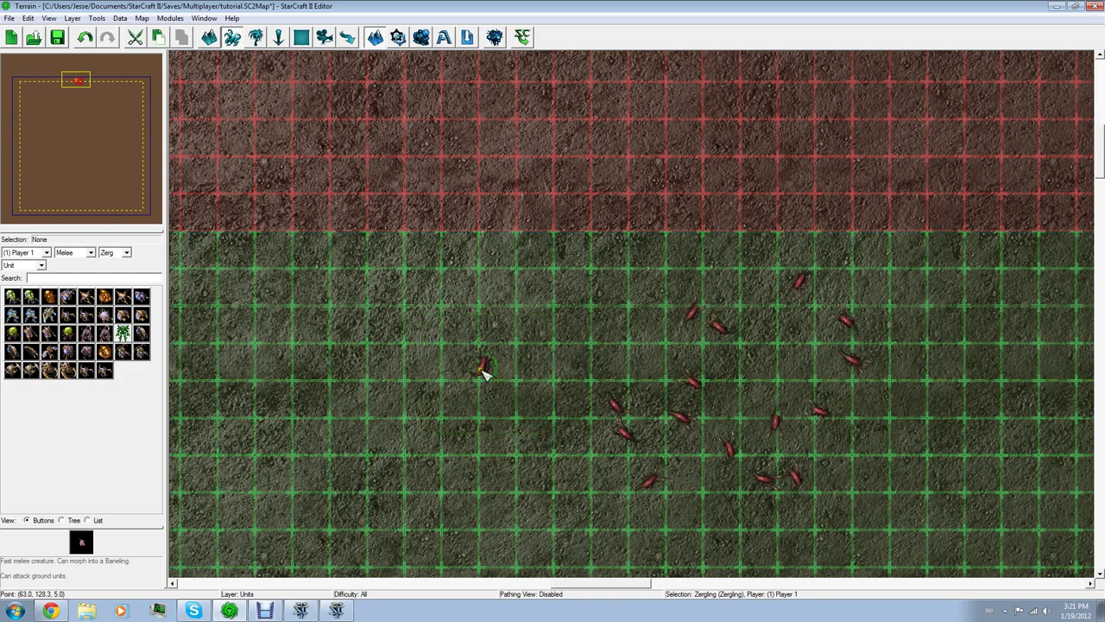
left_click_drag(484, 373, 489, 327)
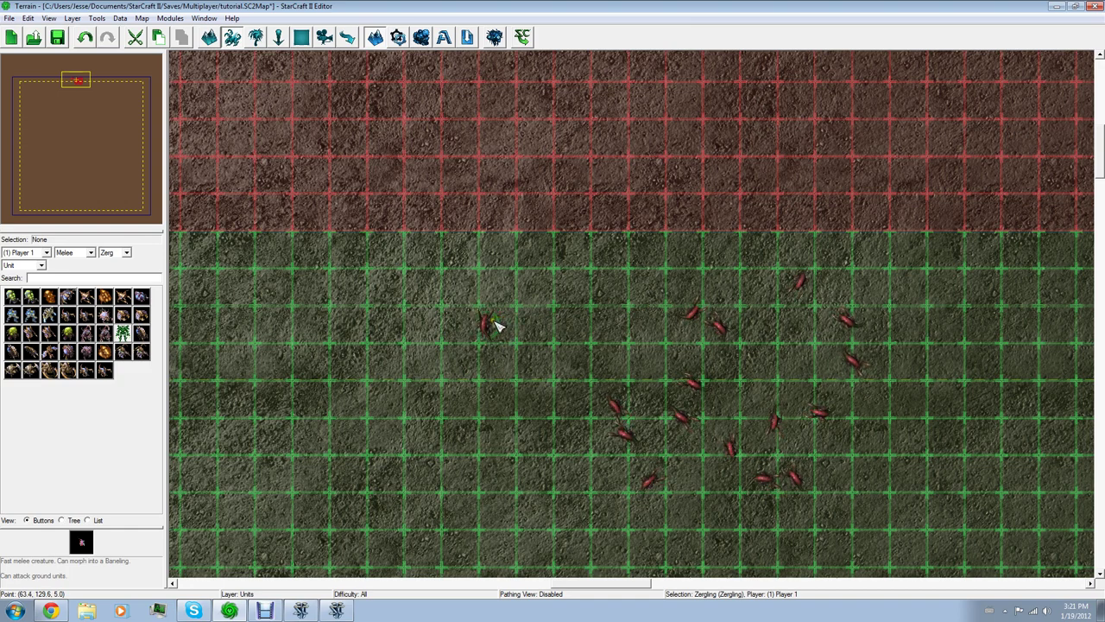
key("Delete")
Move the three southwestern Zerglings northeast into the group and delete them together with all the remaining Zerglings.
left_click_drag(568, 348, 641, 523)
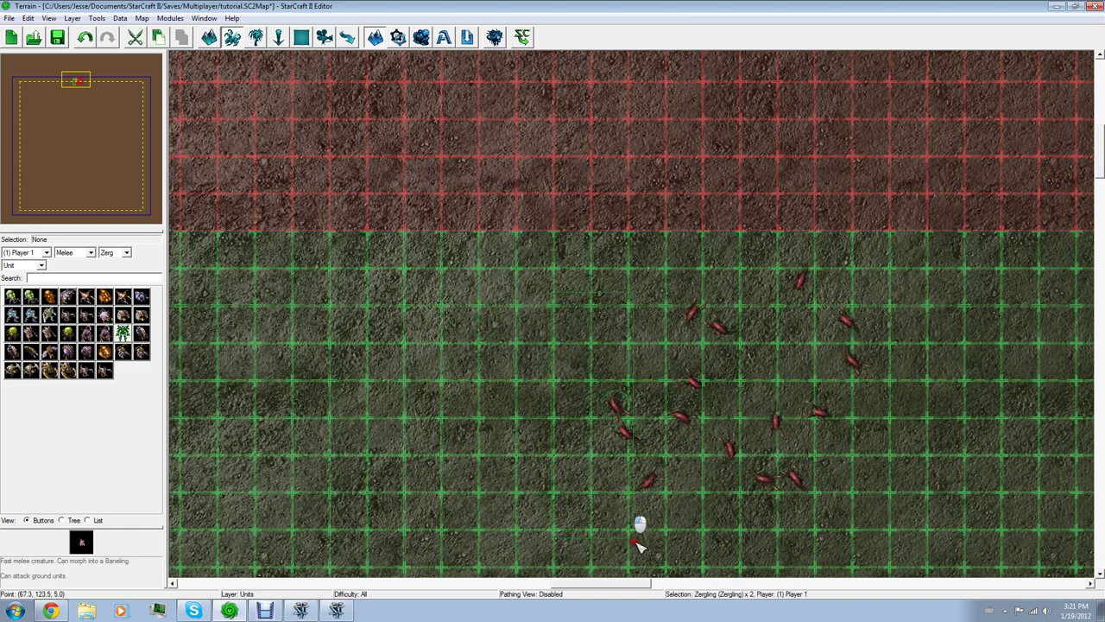
left_click_drag(628, 436, 763, 358)
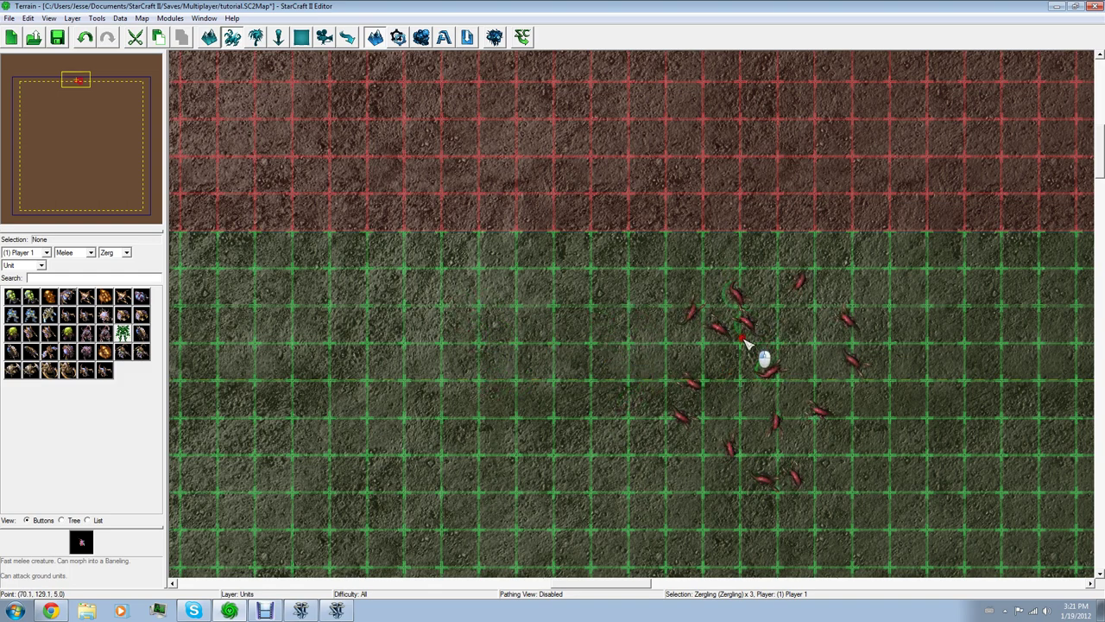
key("Delete")
left_click_drag(669, 308, 907, 523)
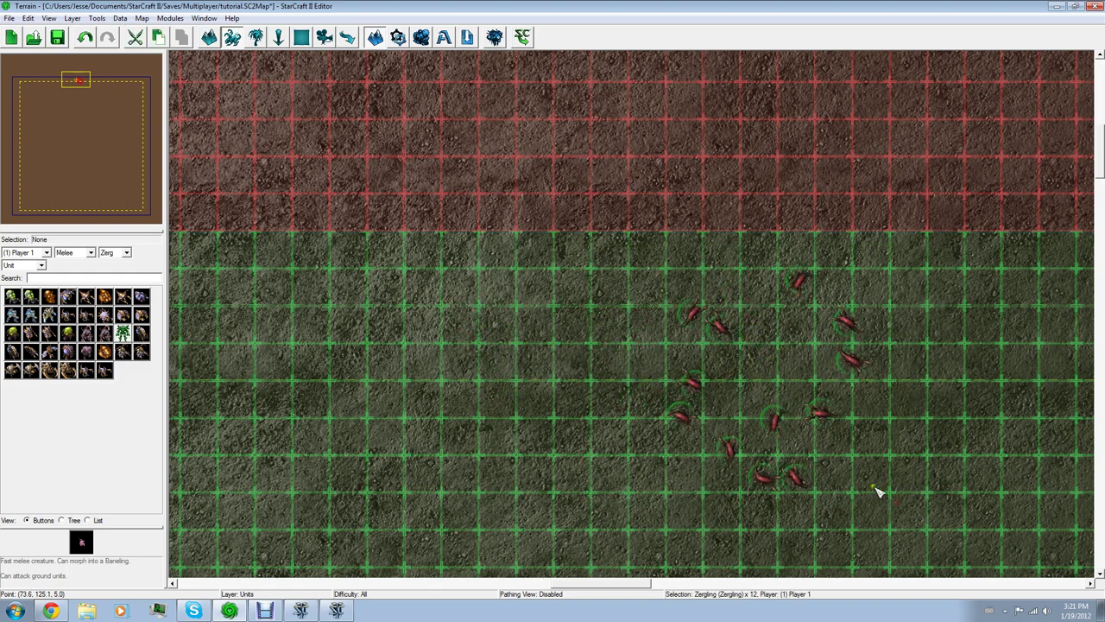
key("Delete")
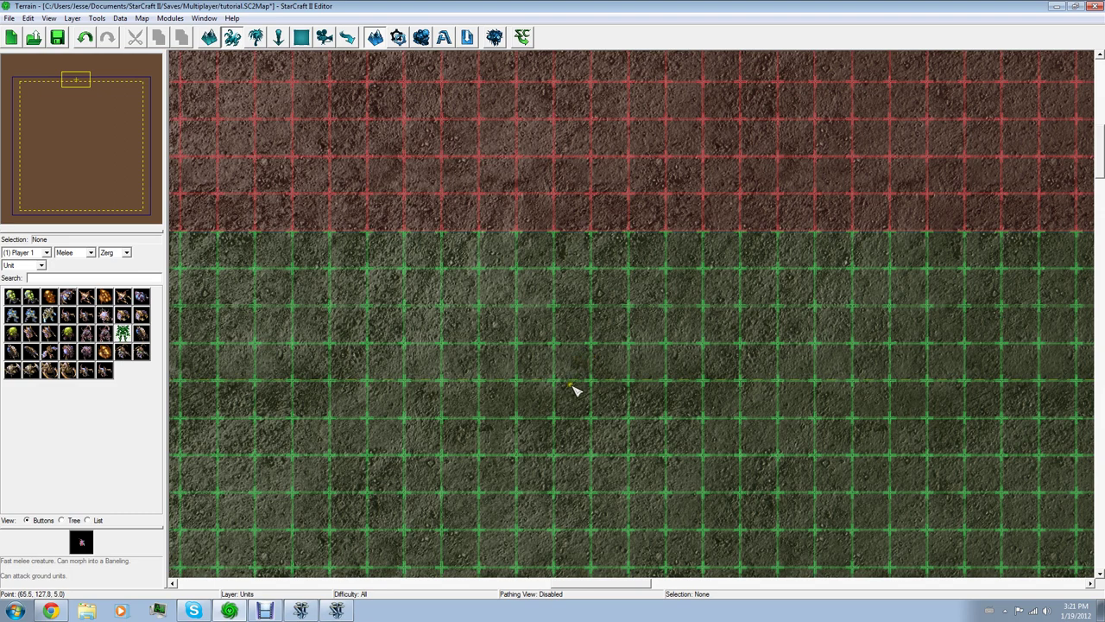
Place a new scattered group of Player 1 Zerglings just below the upper boundary of the playable area.
key("space")
left_click(587, 324)
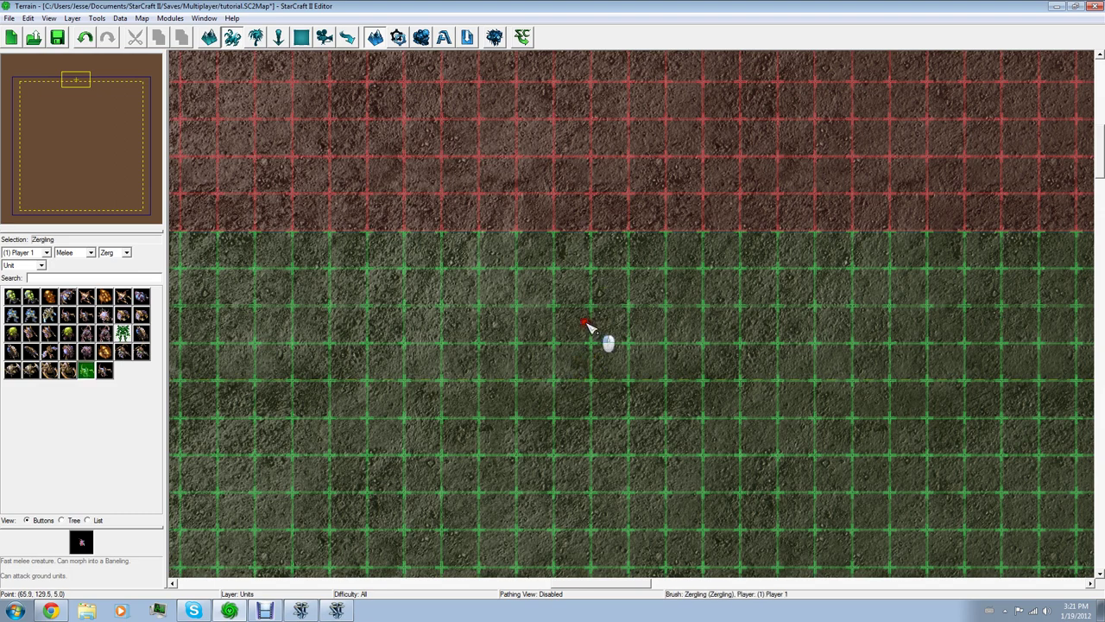
left_click(622, 397)
left_click(687, 432)
left_click(751, 403)
left_click(797, 359)
left_click(732, 335)
left_click(723, 341)
left_click(712, 301)
left_click(725, 371)
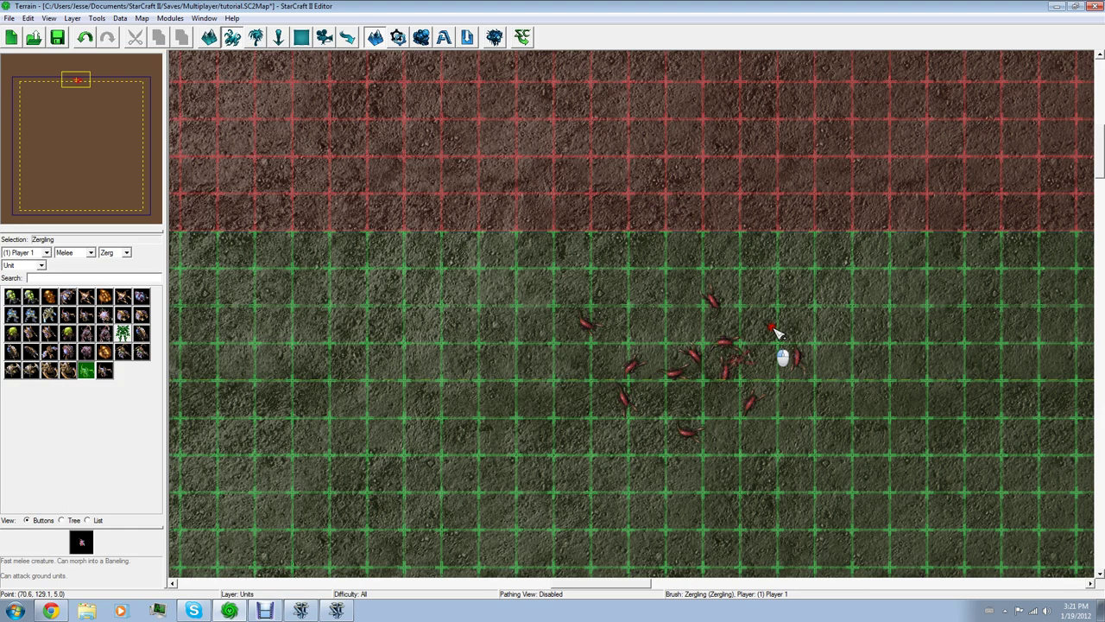
left_click(811, 307)
left_click(675, 372)
left_click(630, 366)
left_click(586, 391)
left_click(693, 355)
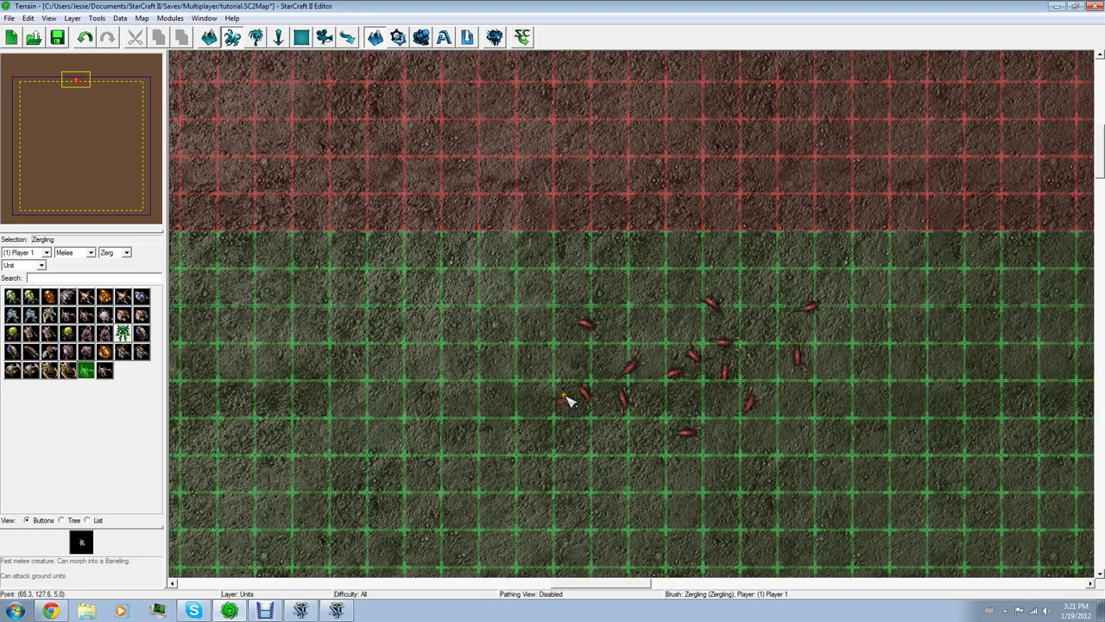
Leave unit placement and delete all the new Zerglings except the northeasternmost one.
key("Escape")
left_click_drag(567, 290, 817, 449)
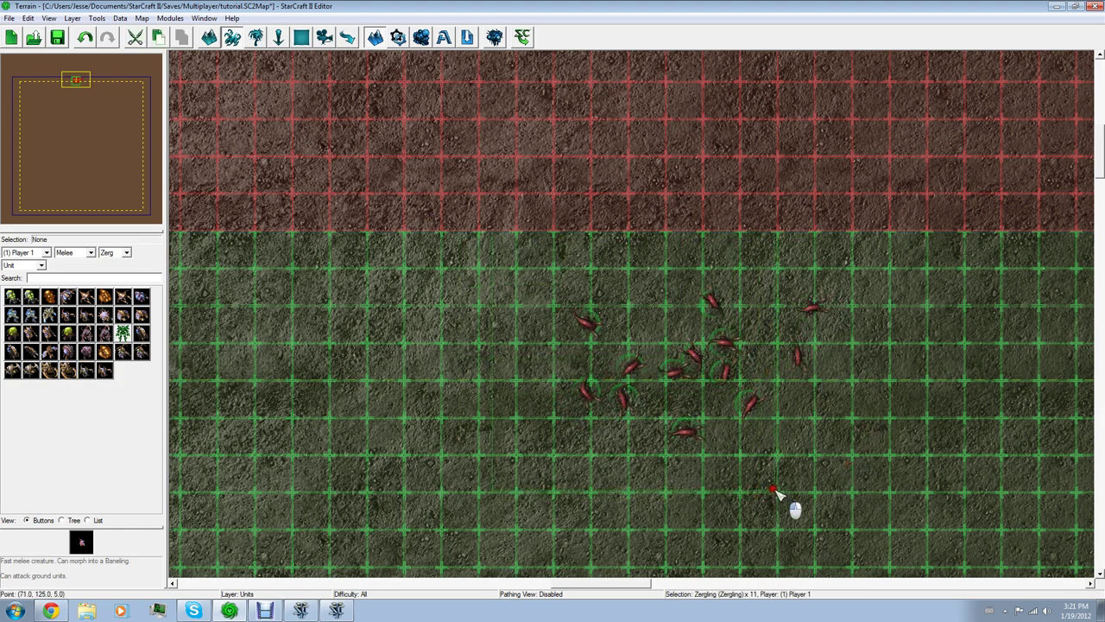
key("Delete")
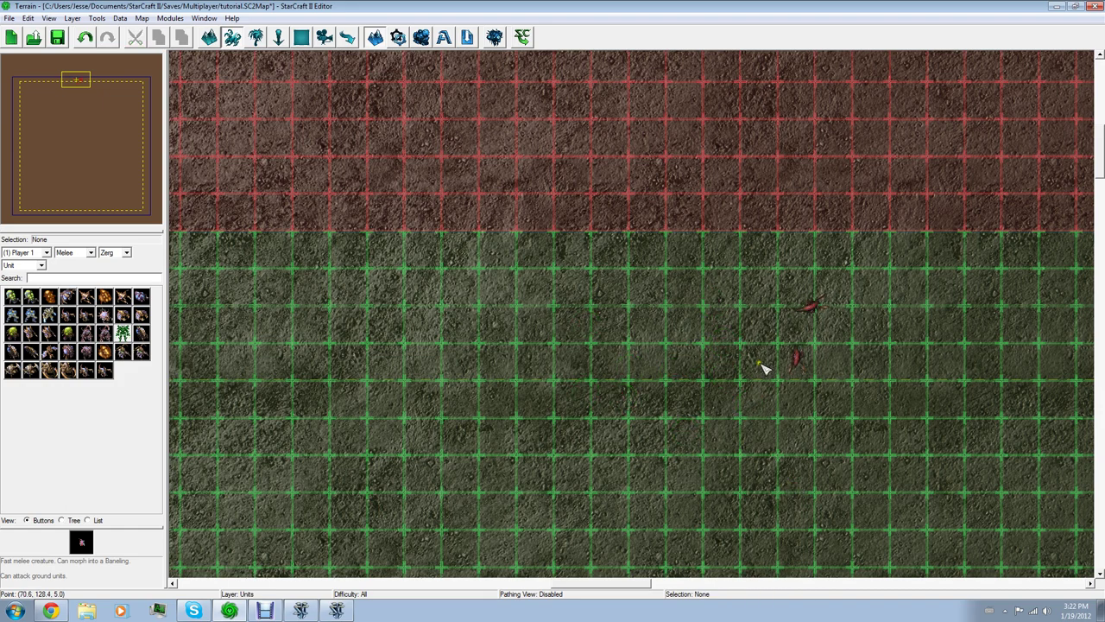
left_click(794, 360)
key("Delete")
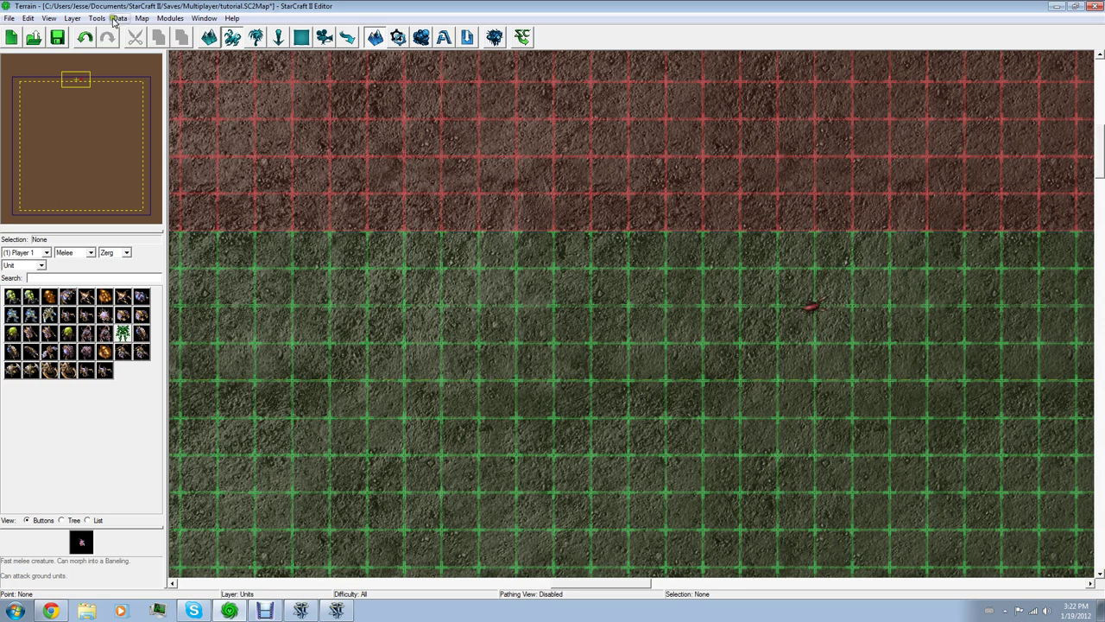
Look over the available editor modules and open the Triggers module.
left_click(169, 18)
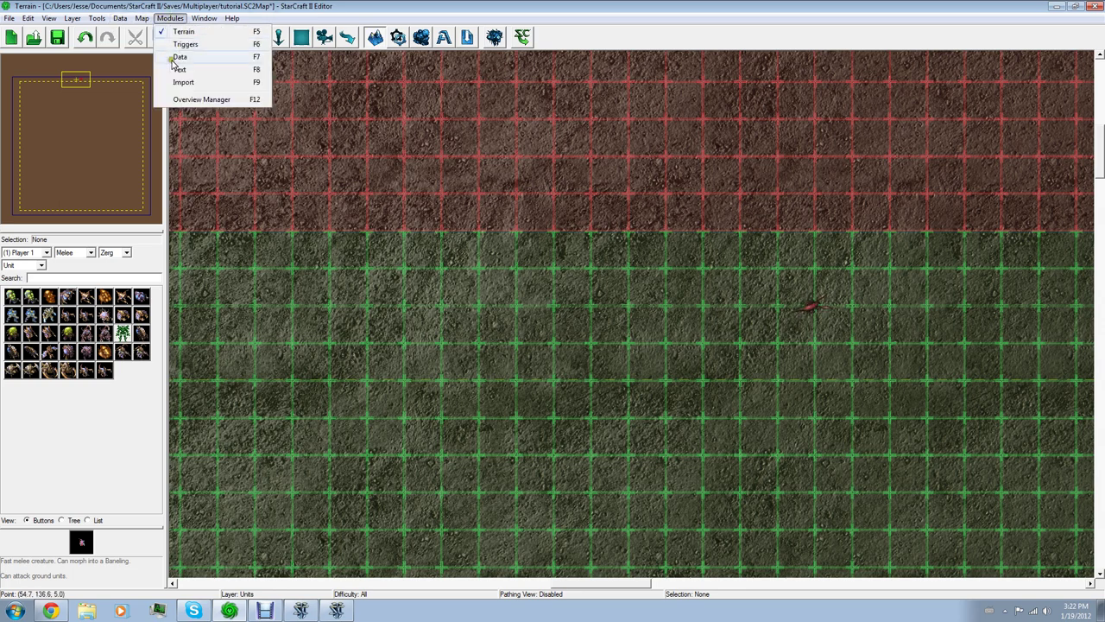
mouse_move(231, 17)
left_click(326, 14)
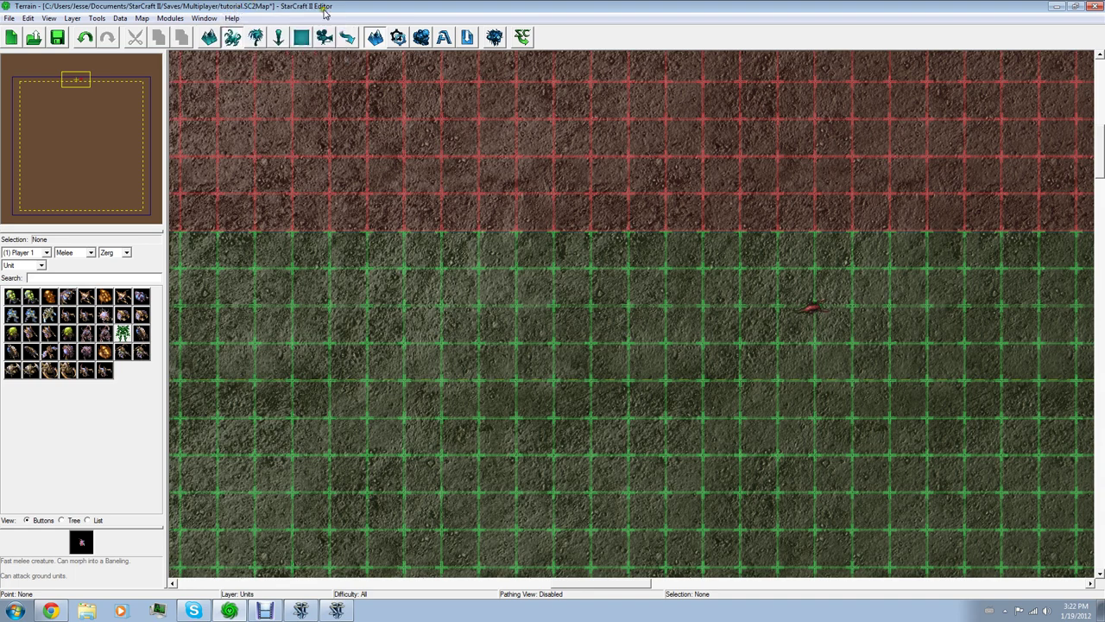
left_click(397, 36)
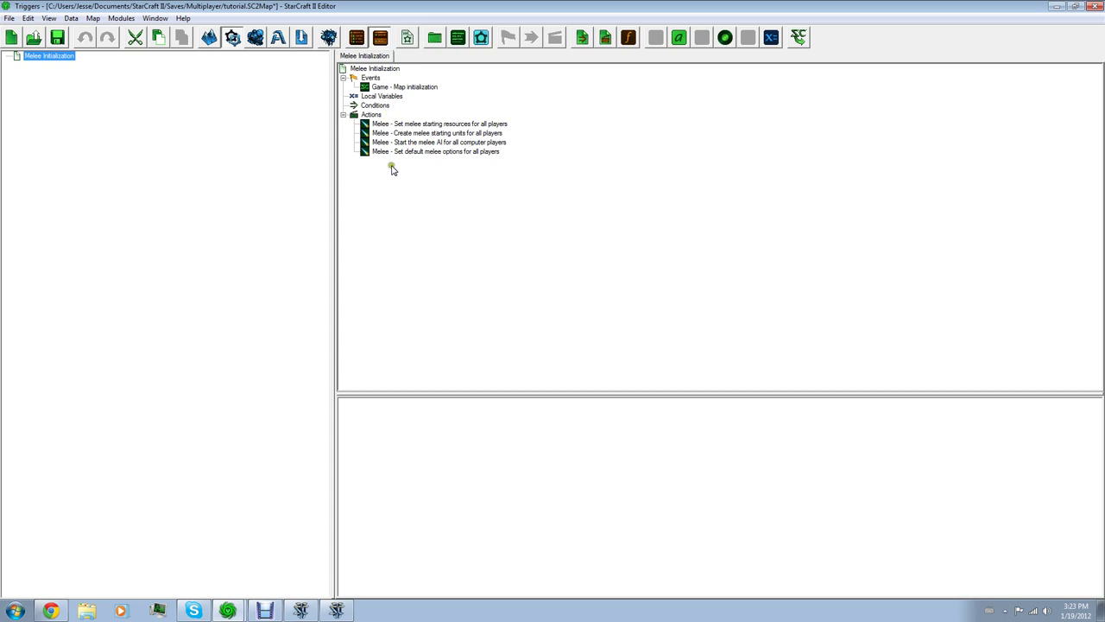
Rename the Melee Initialization trigger to "Name is here", and finally to "Map init".
left_click(380, 69)
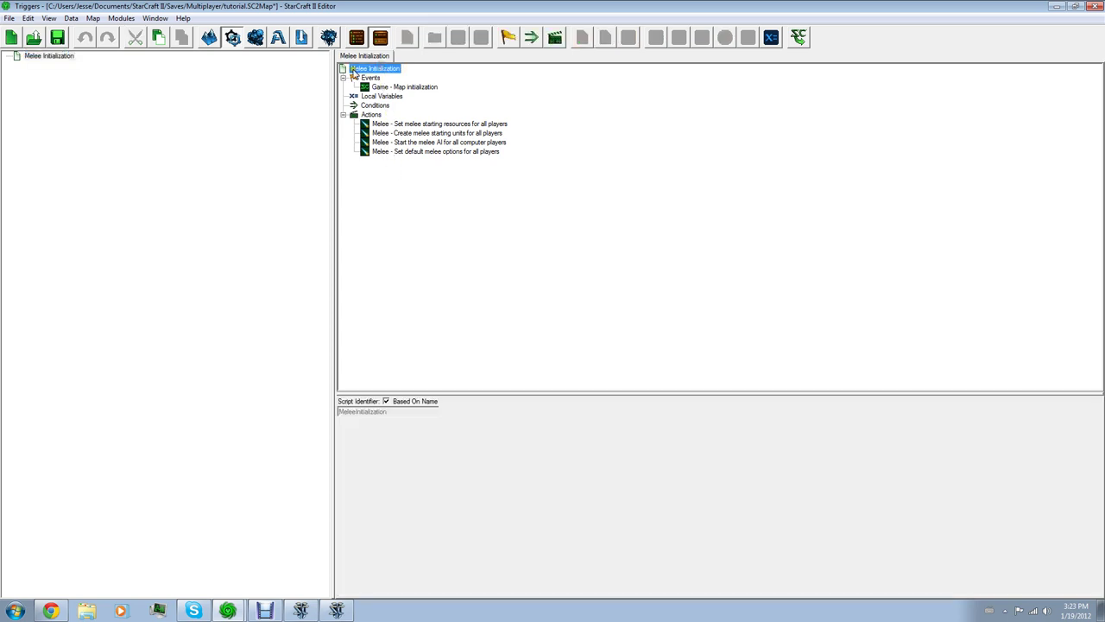
left_click(57, 61)
right_click(56, 54)
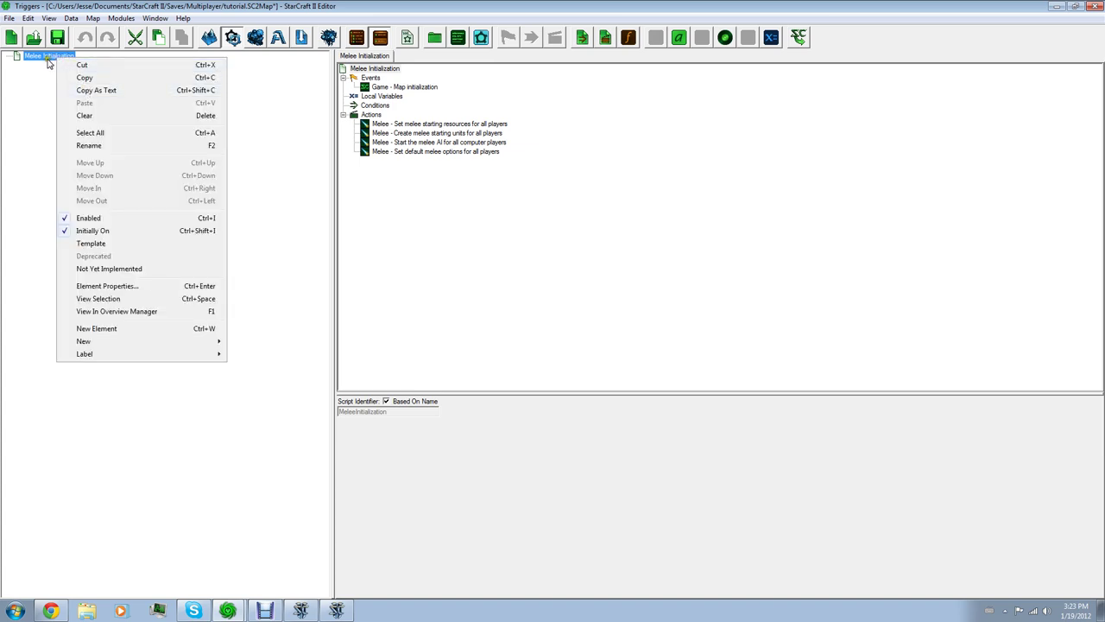
left_click(48, 57)
type("Na")
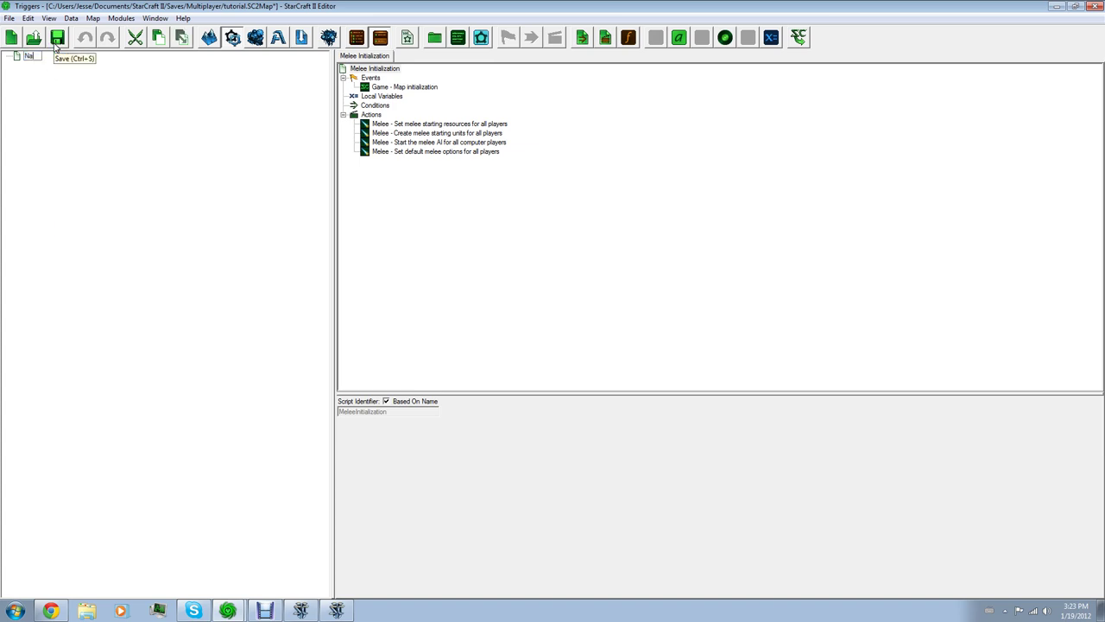
type("me is here")
key("Return")
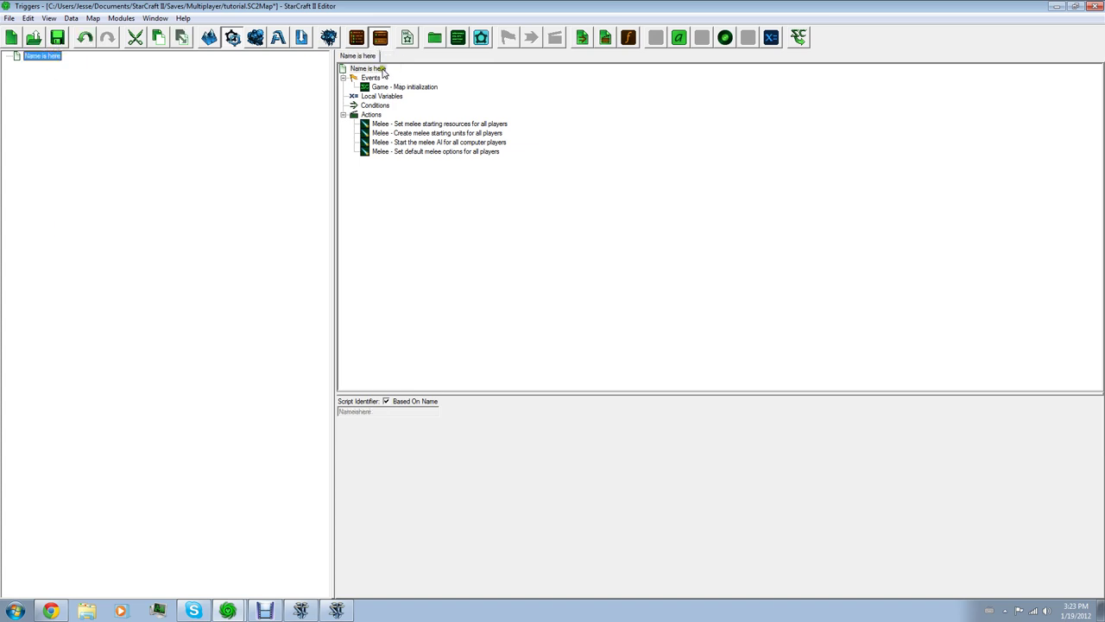
type("Map init")
key("Return")
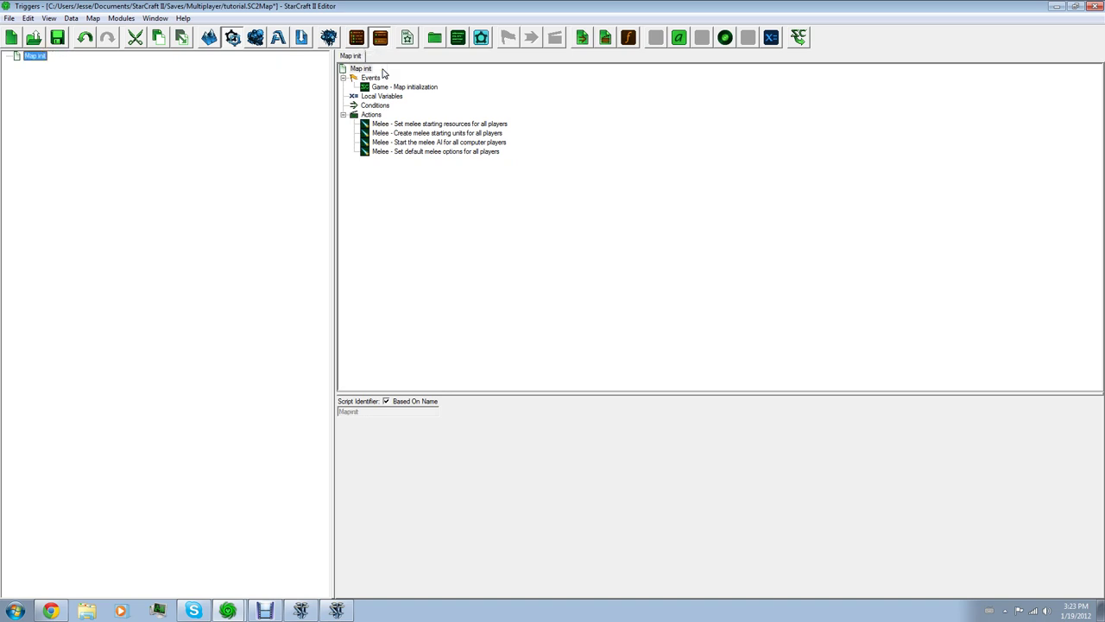
Collapse the Map init trigger's Events and Actions, reopen Events, and view the Map initialization event's description.
left_click(342, 78)
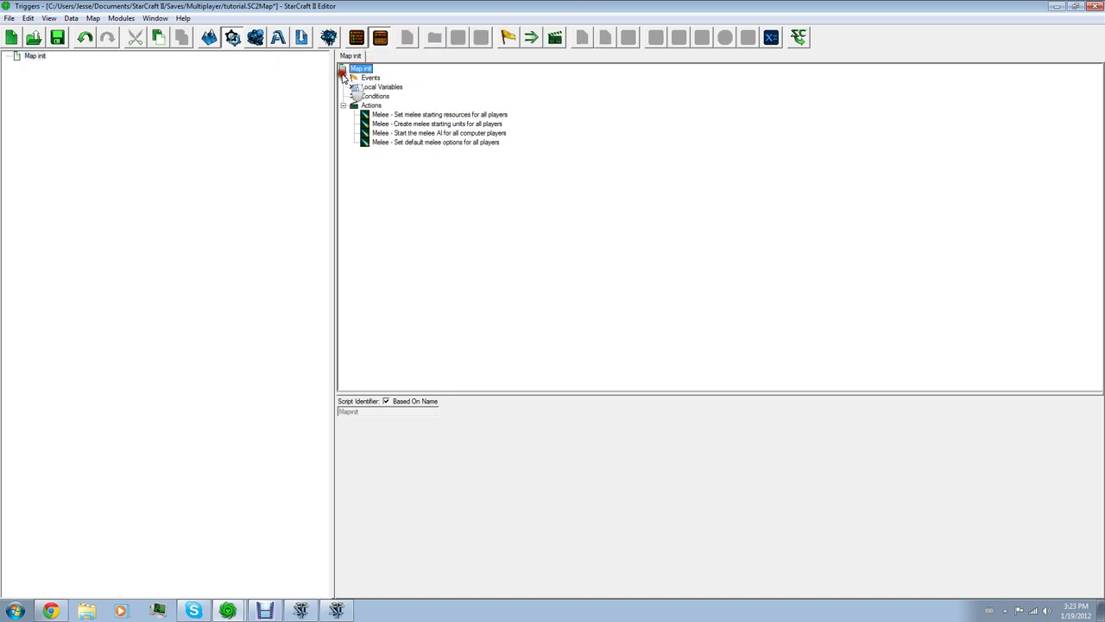
left_click(343, 105)
left_click(352, 79)
double_click(354, 79)
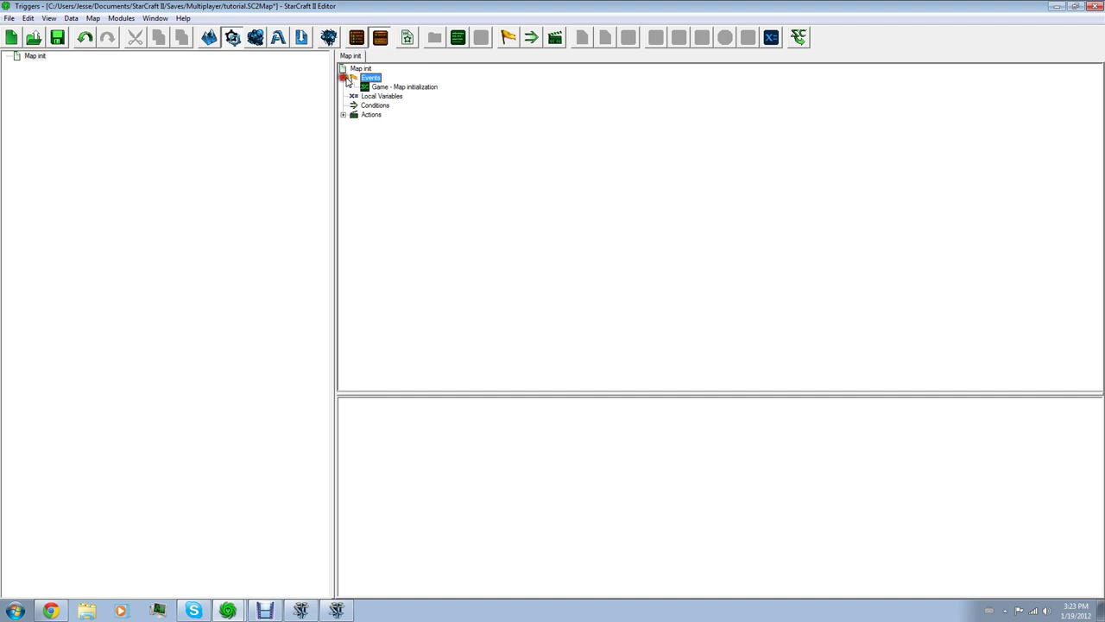
left_click(393, 88)
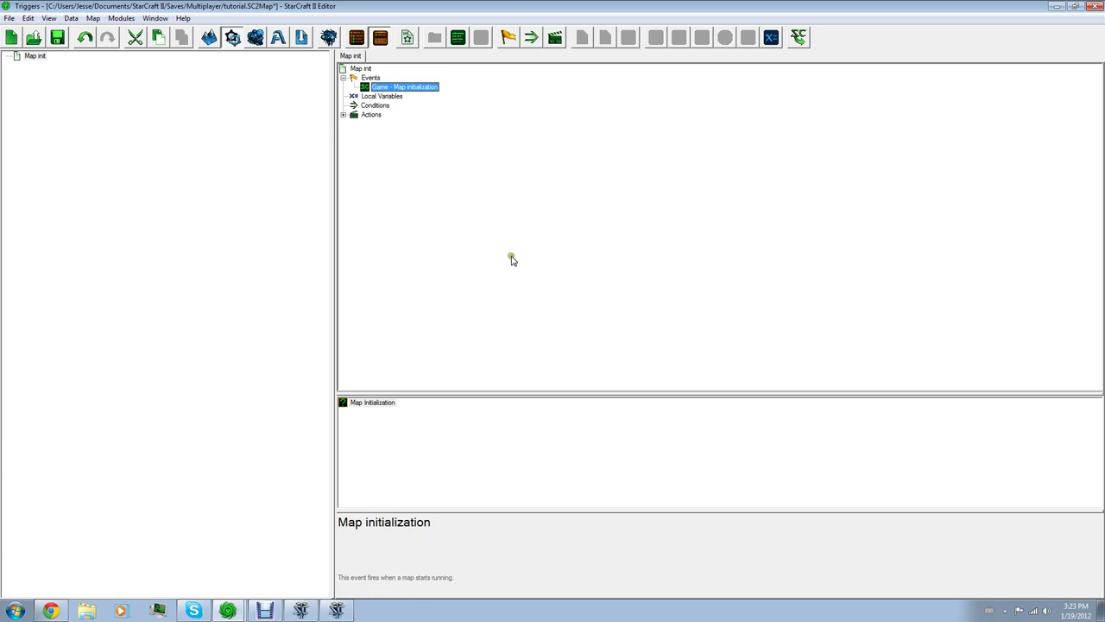
Collapse the trigger's Events, expand its Actions, and view the description of each of the four Melee actions.
left_click(371, 78)
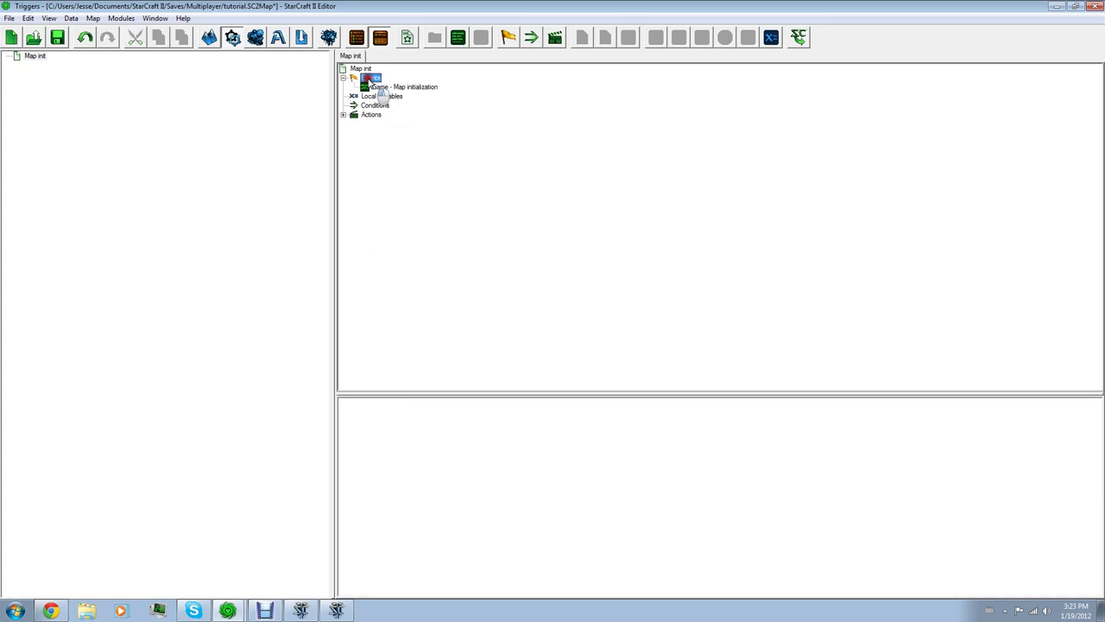
left_click(343, 77)
left_click(343, 105)
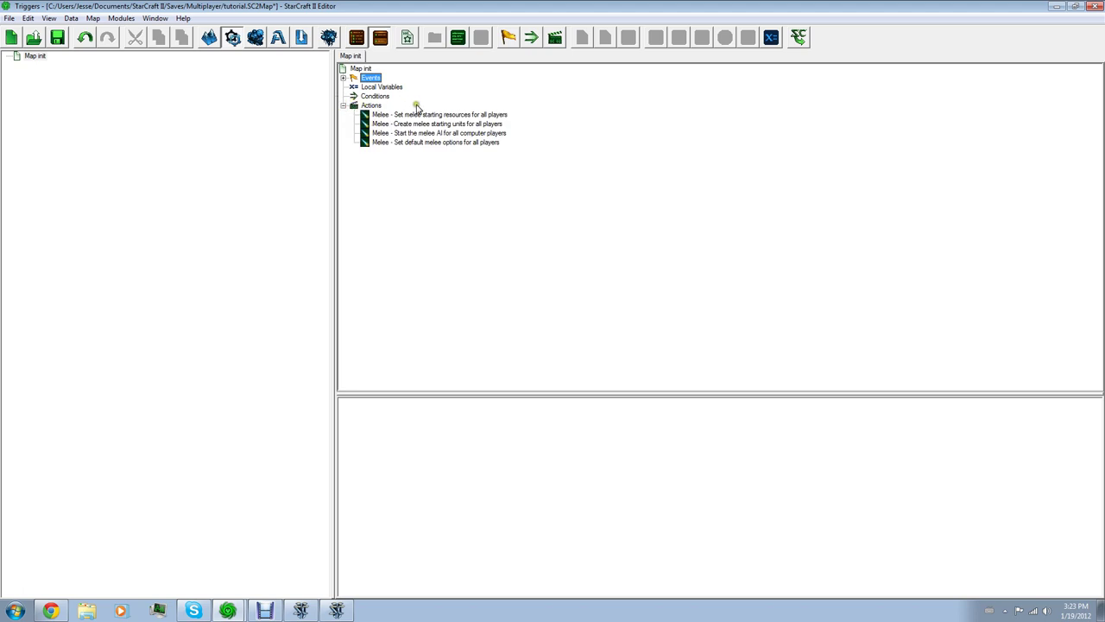
left_click(421, 114)
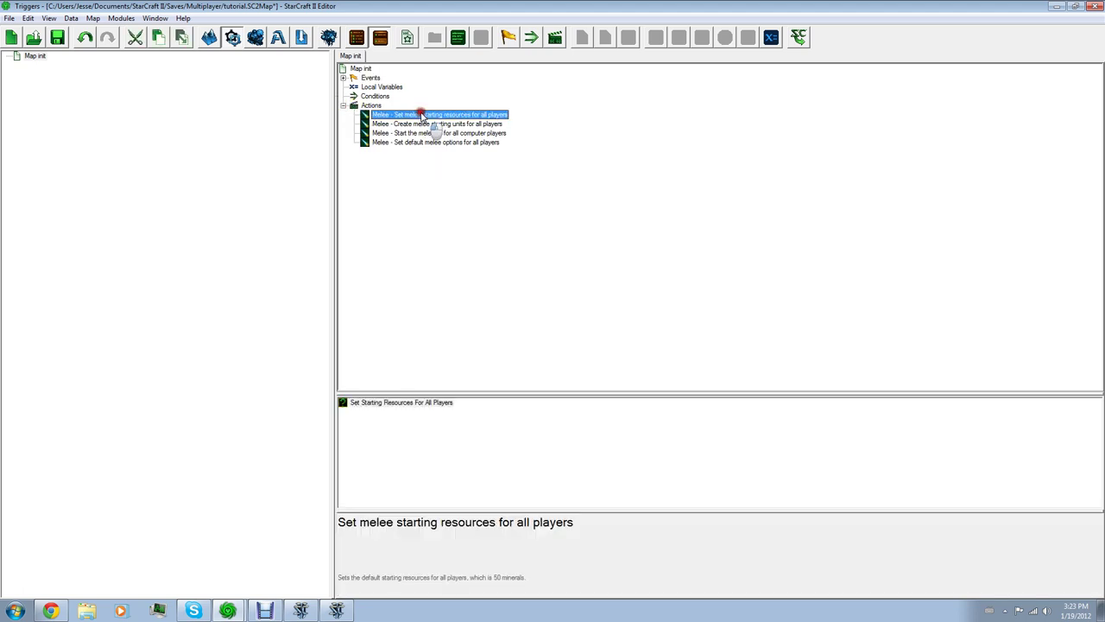
left_click(489, 125)
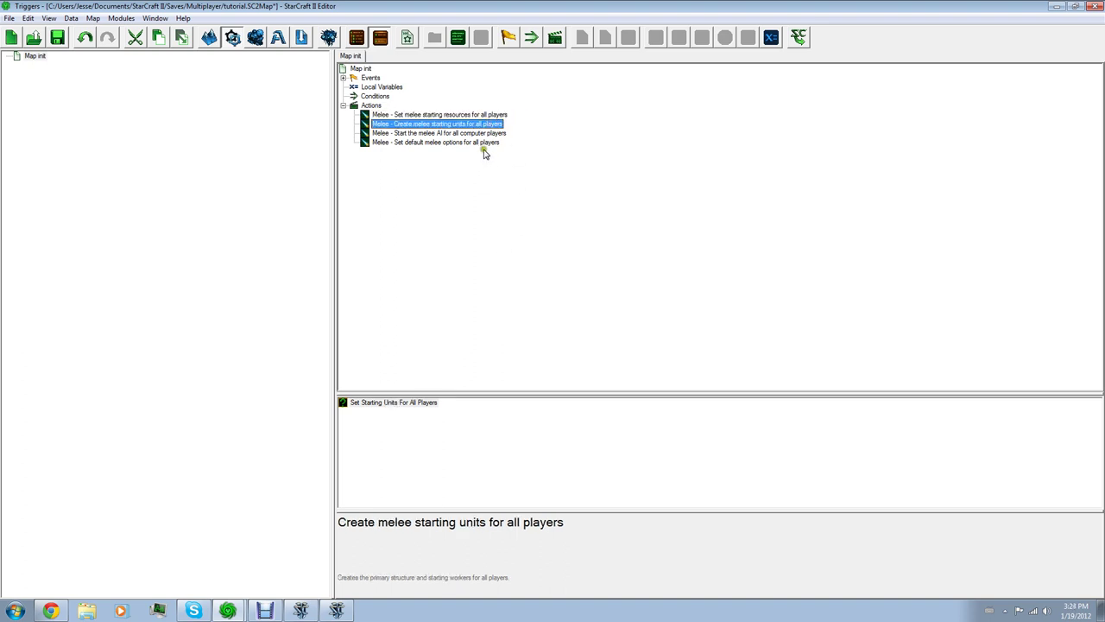
left_click(466, 172)
left_click(450, 133)
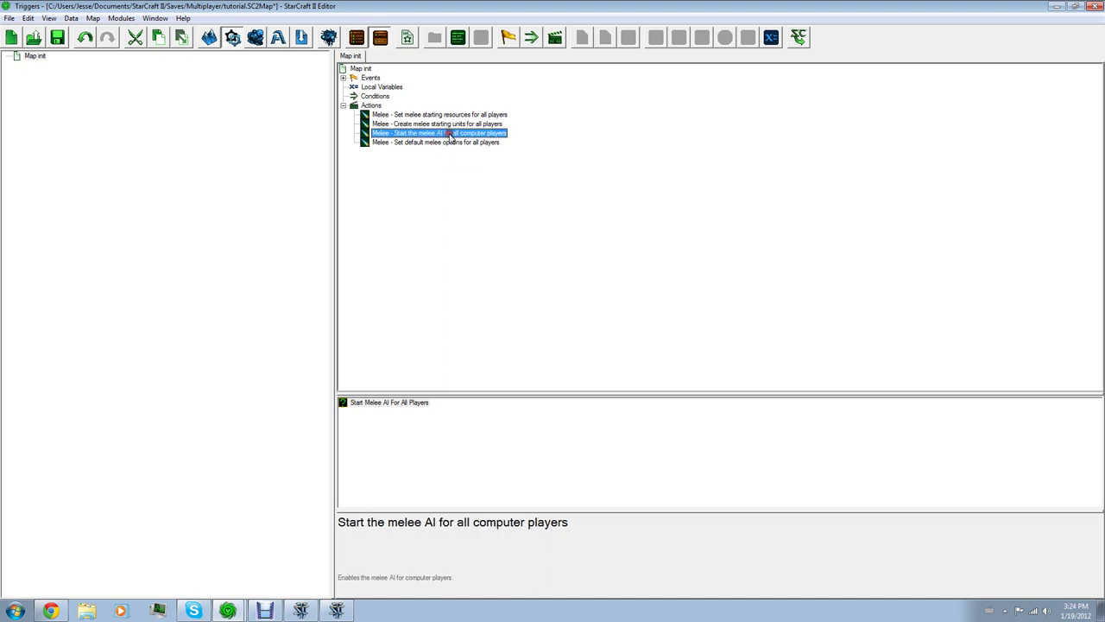
left_click(459, 153)
left_click(437, 143)
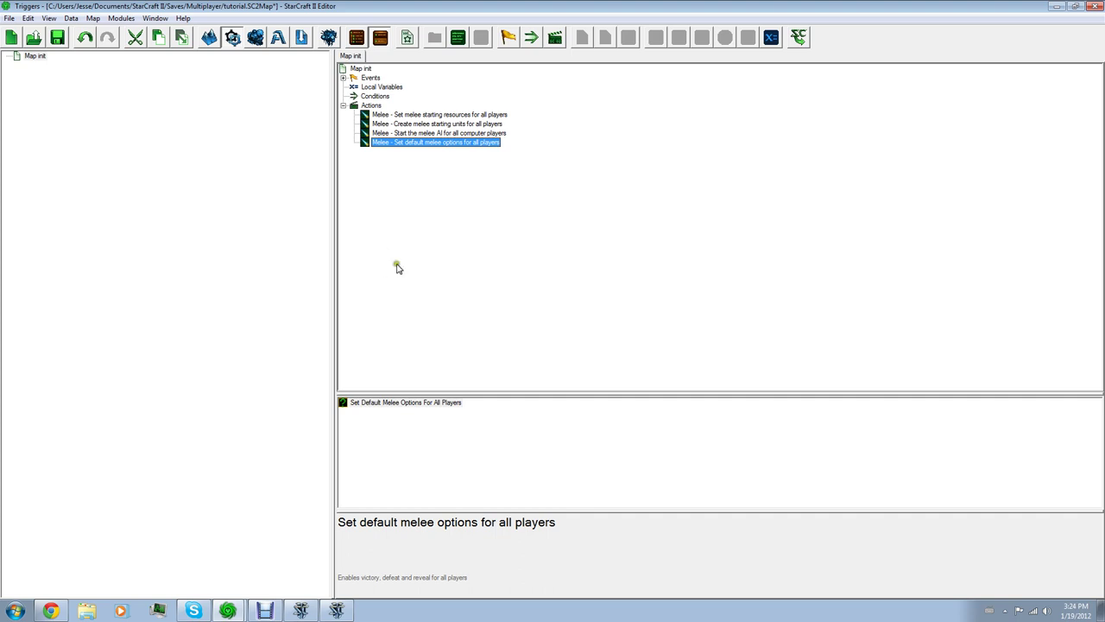
Expand the trigger's Events again and delete the whole Map init trigger.
left_click(34, 57)
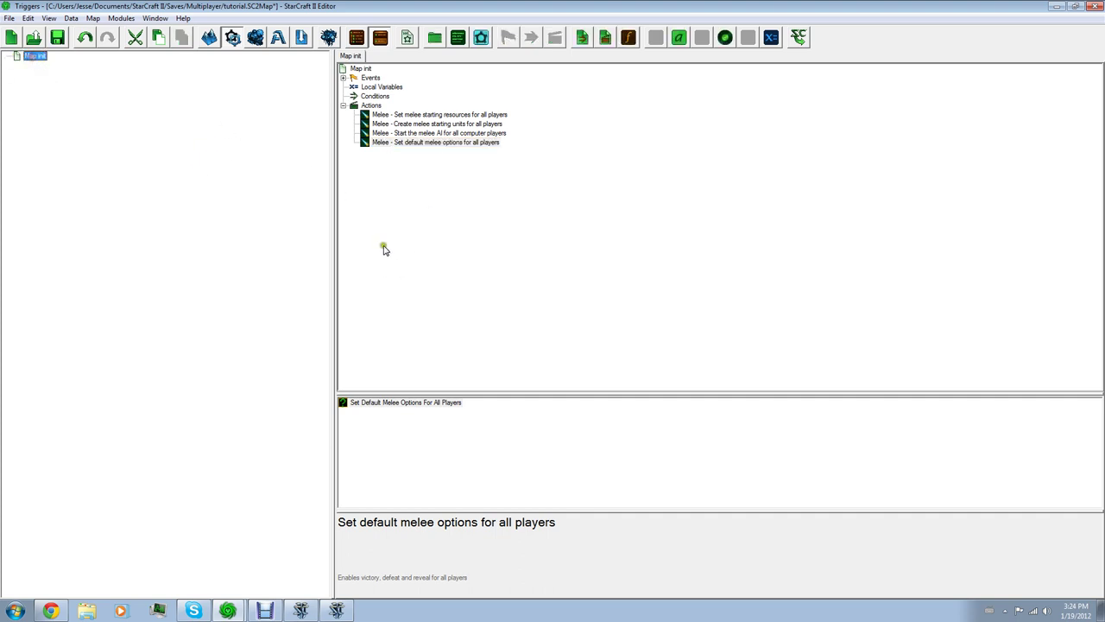
left_click(343, 77)
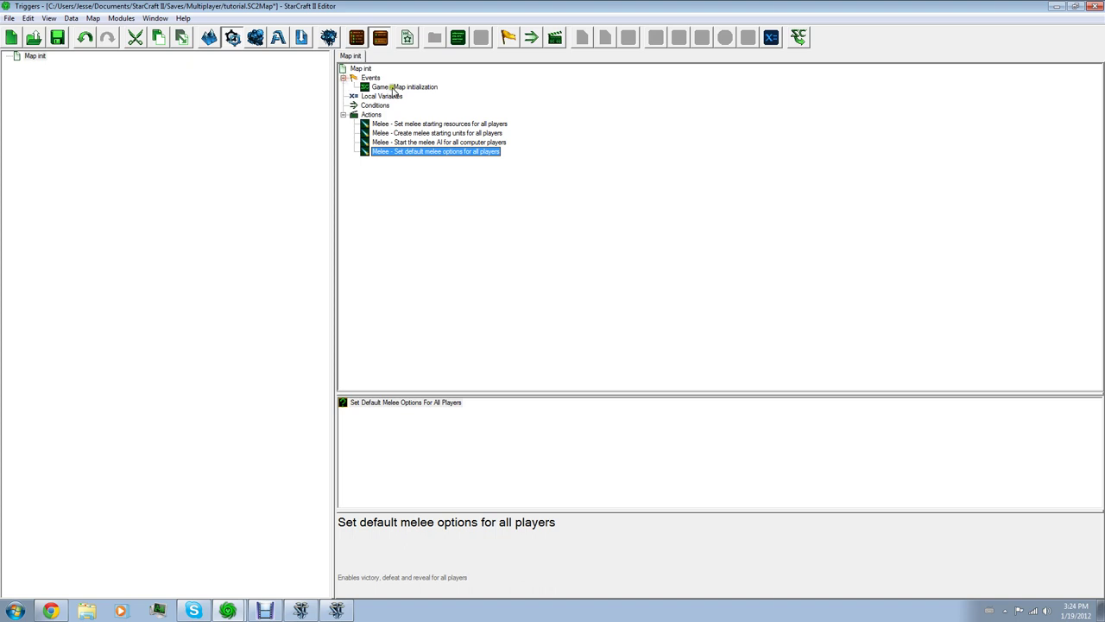
left_click(35, 57)
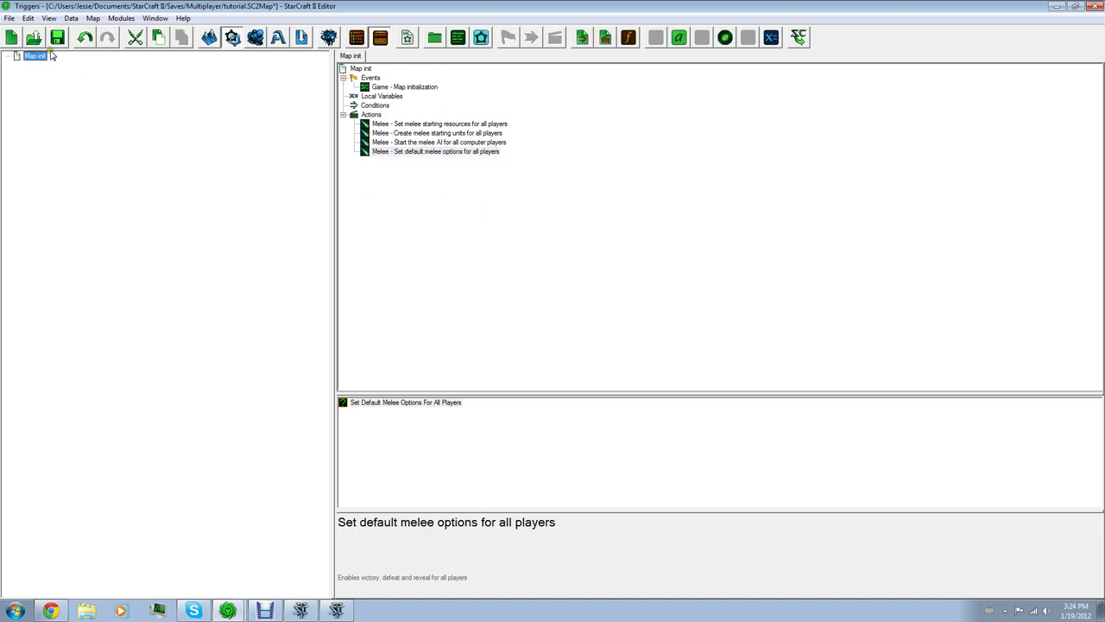
key("Delete")
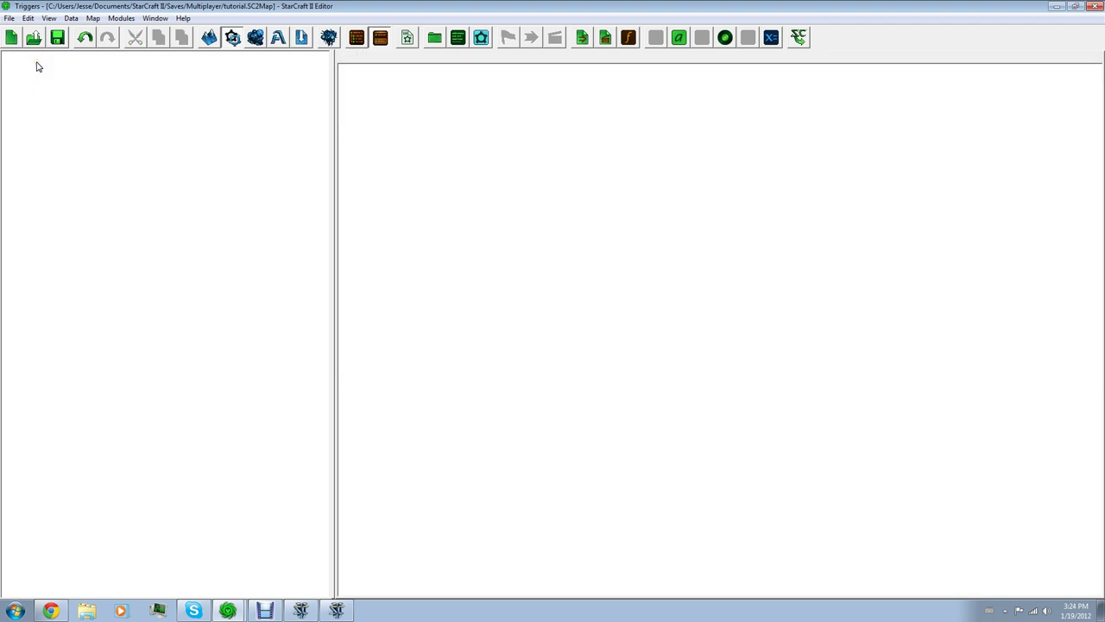
Test the map in StarCraft II, jump to the Zergling at the map's northern edge, and select it.
left_click(799, 41)
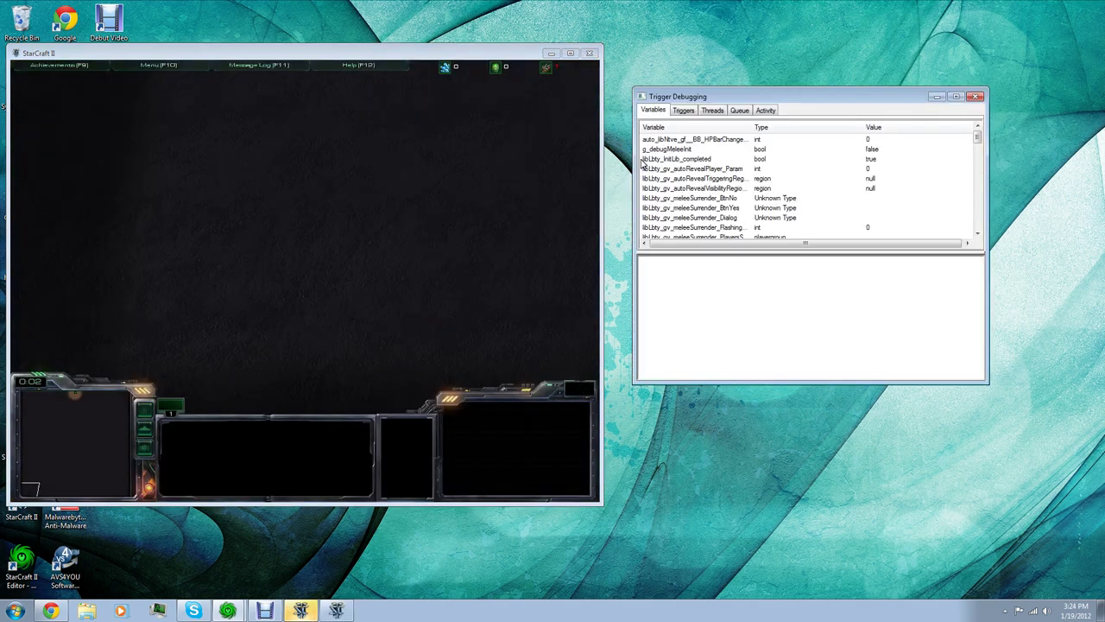
left_click(77, 393)
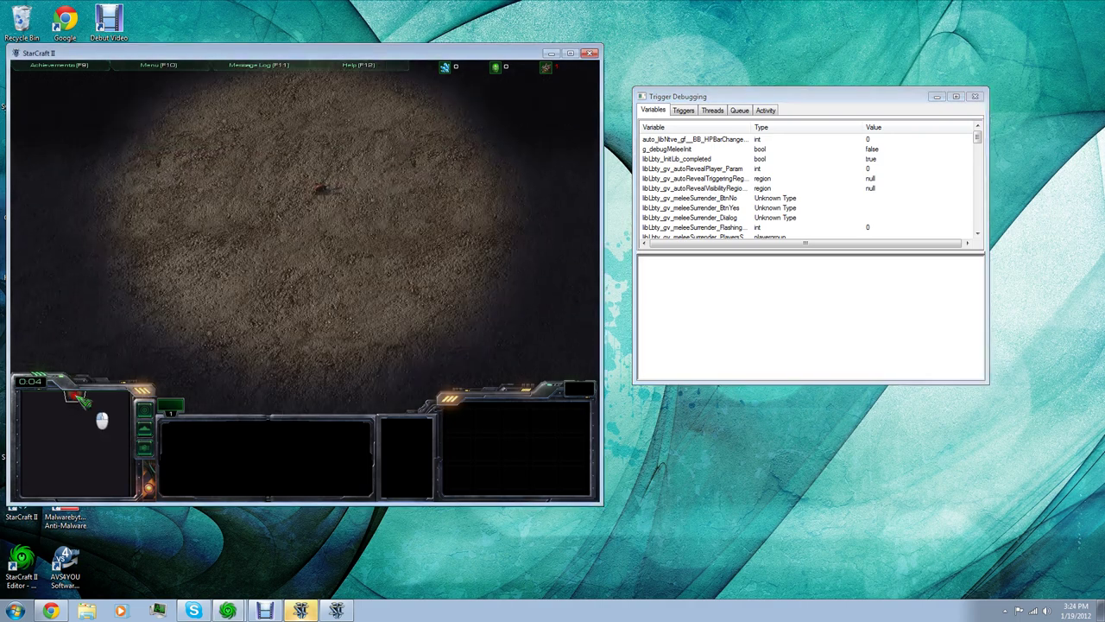
left_click(320, 190)
Order the selected Zergling to move to various points around the revealed terrain in the test game.
right_click(135, 113)
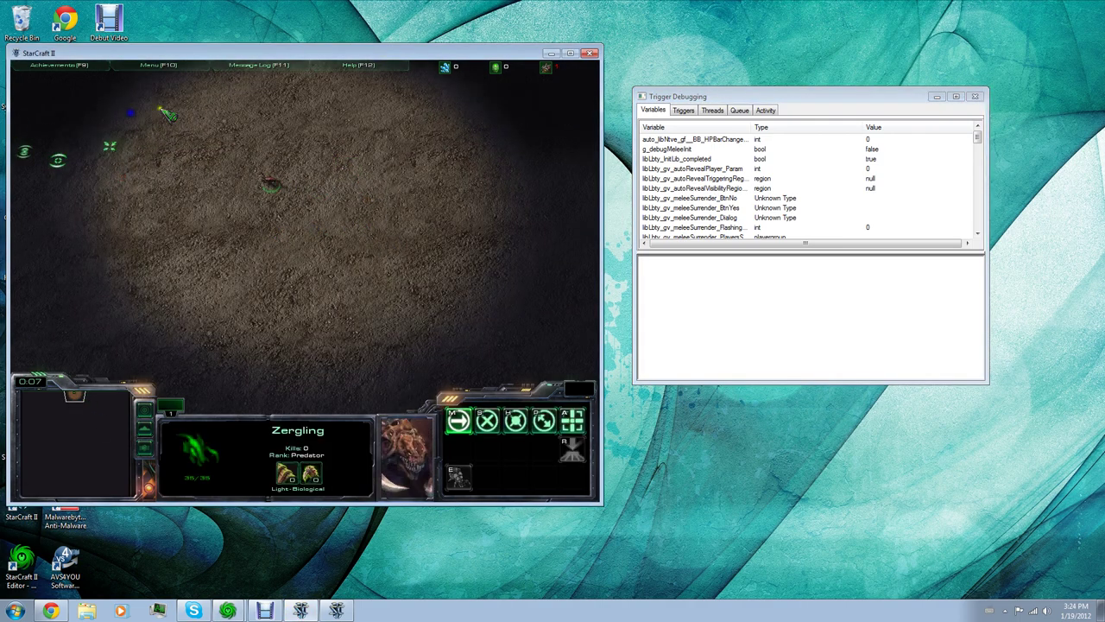
right_click(296, 150)
right_click(308, 180)
right_click(285, 194)
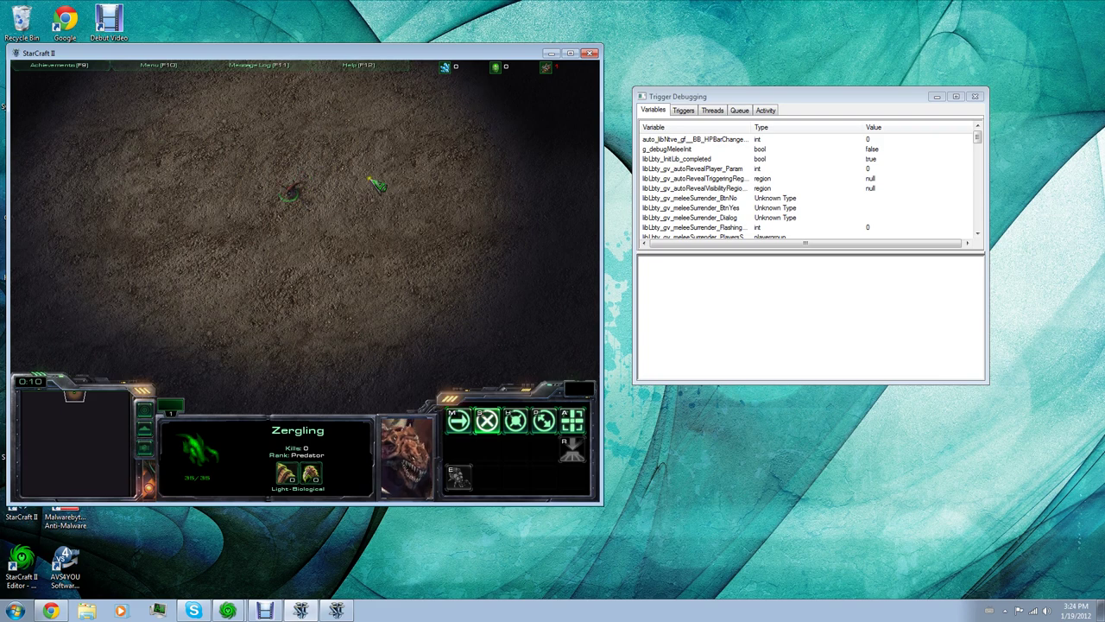
mouse_move(460, 65)
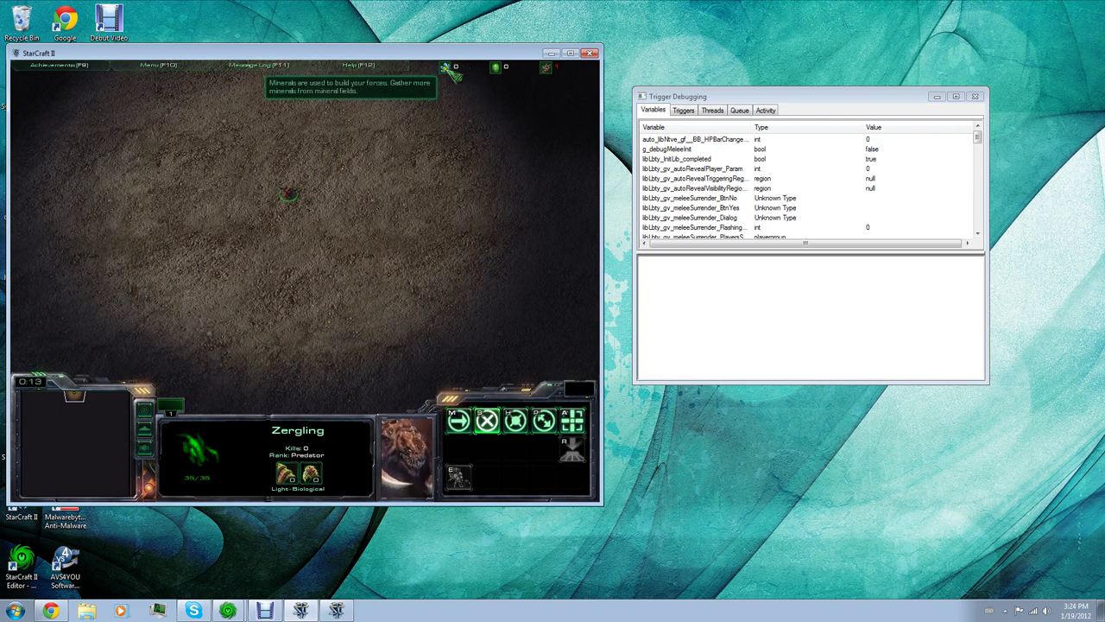
right_click(242, 239)
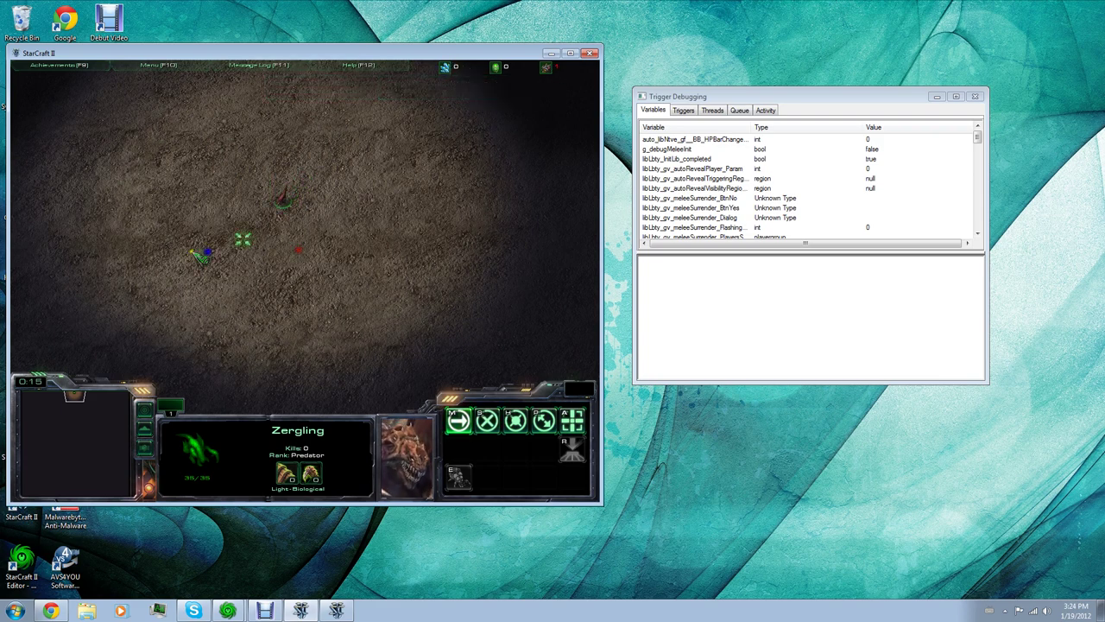
right_click(173, 249)
right_click(176, 196)
right_click(330, 146)
right_click(369, 153)
right_click(429, 144)
right_click(424, 182)
right_click(383, 248)
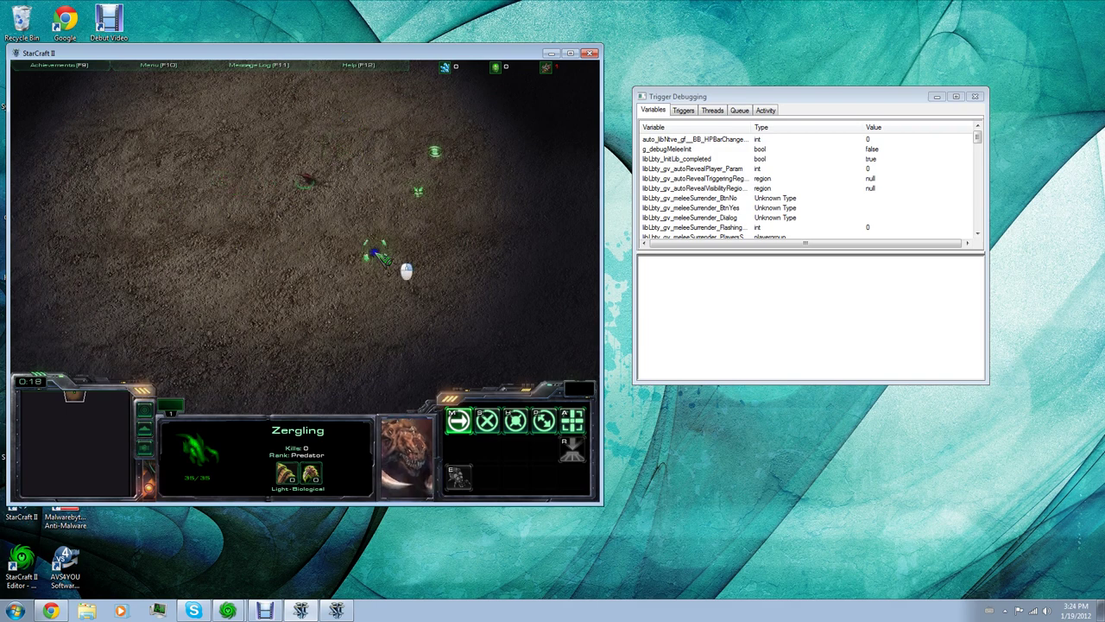
right_click(345, 264)
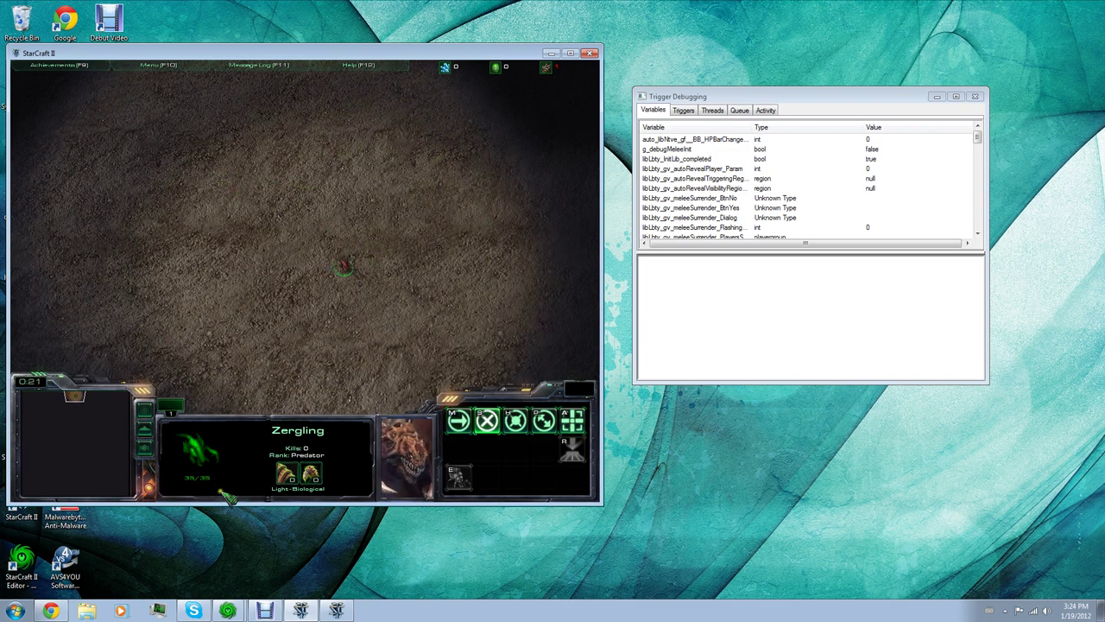